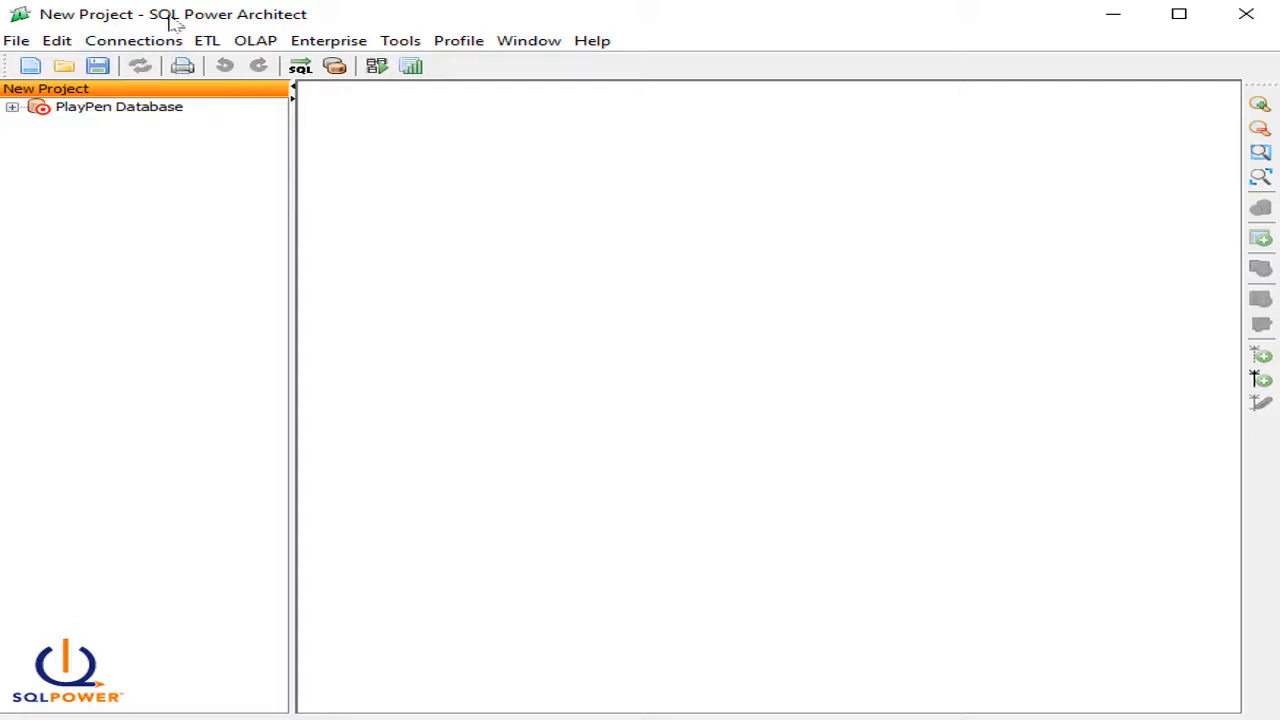
Step: Switch from SQL Power Architect to pgAdmin to view the PostgreSQL 13 server
{"action": "key", "text": "alt+Tab"}
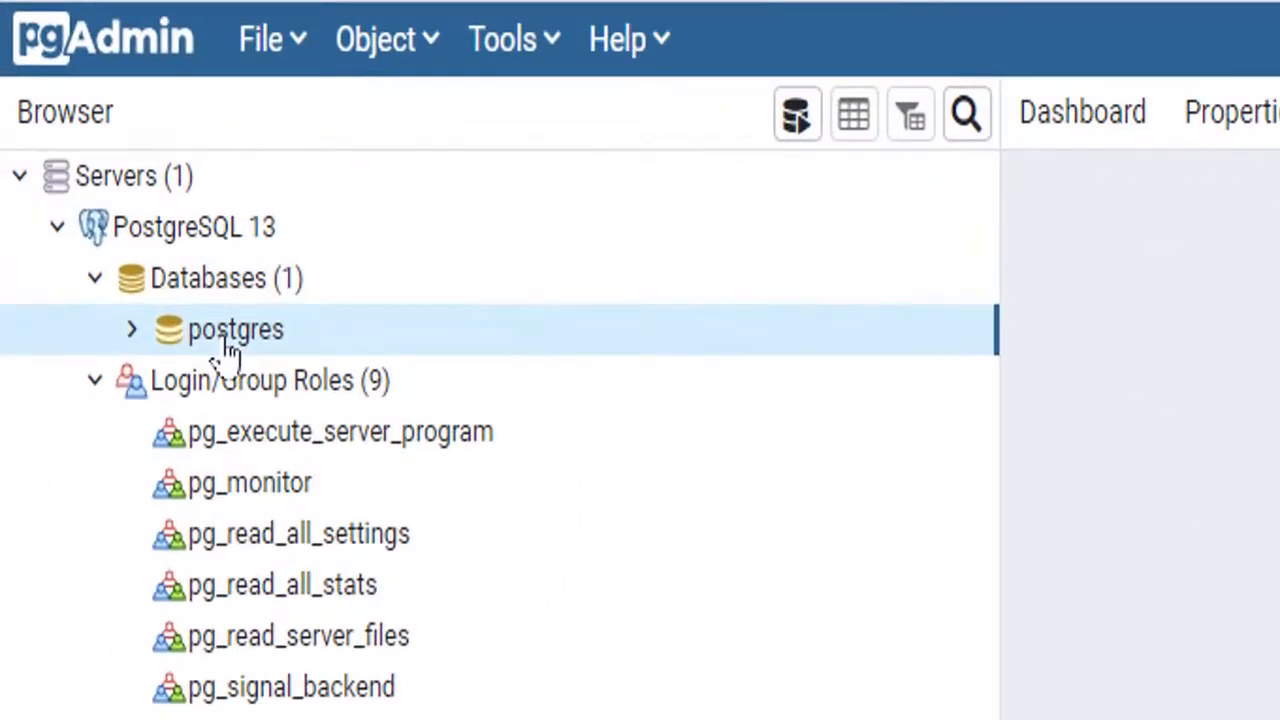
Step: Create a new database named dw_contratos on the PostgreSQL 13 server
{"action": "right_click", "coordinate": [228, 350]}
{"action": "mouse_move", "coordinate": [290, 388]}
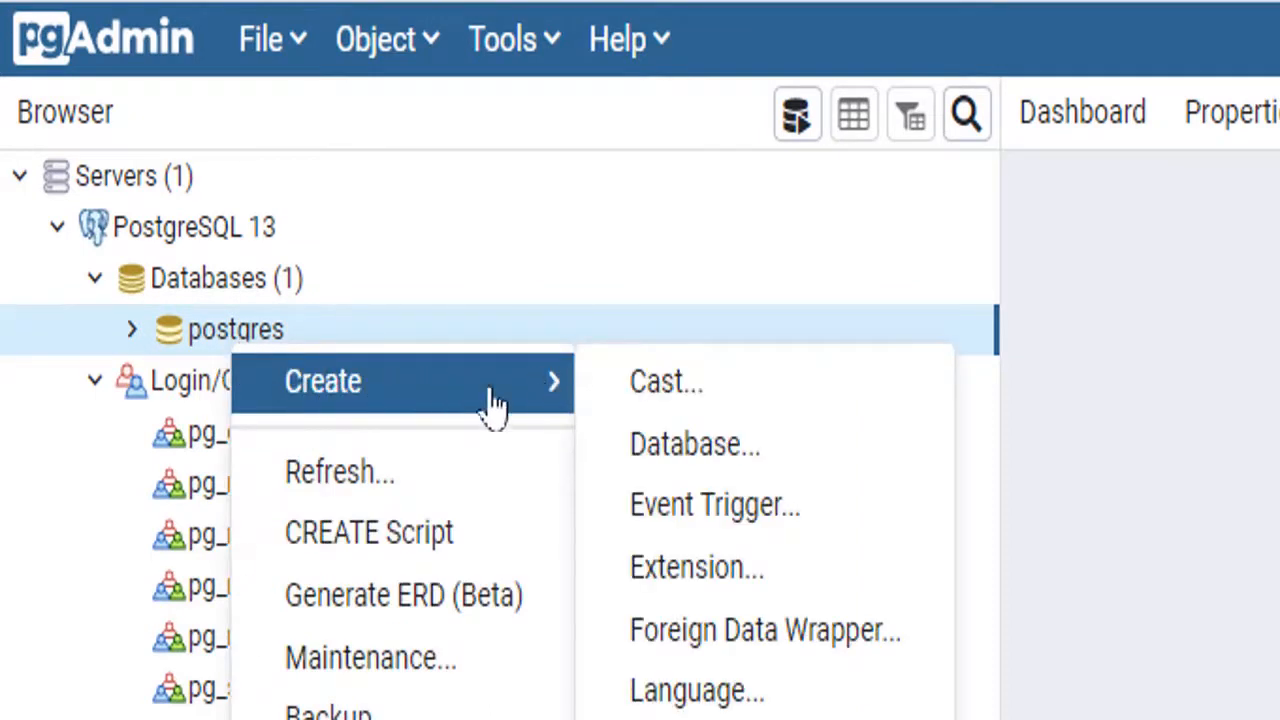
{"action": "left_click", "coordinate": [708, 462]}
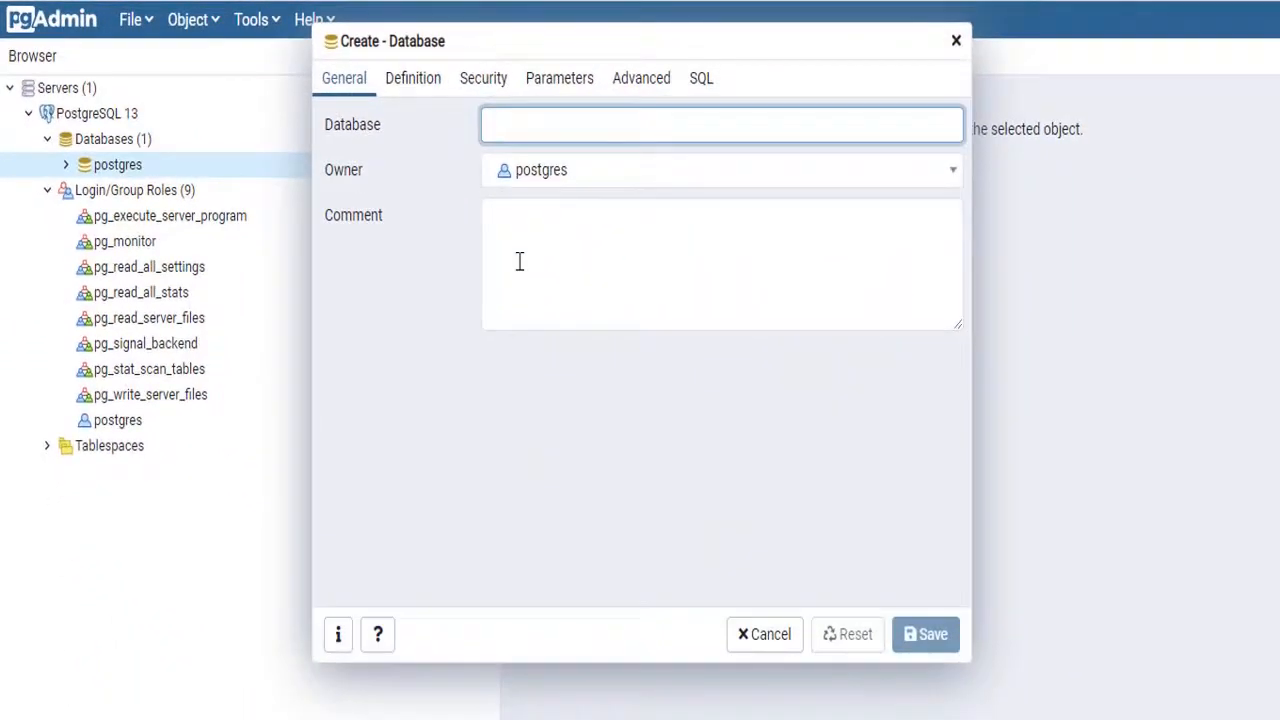
{"action": "type", "text": "dw"}
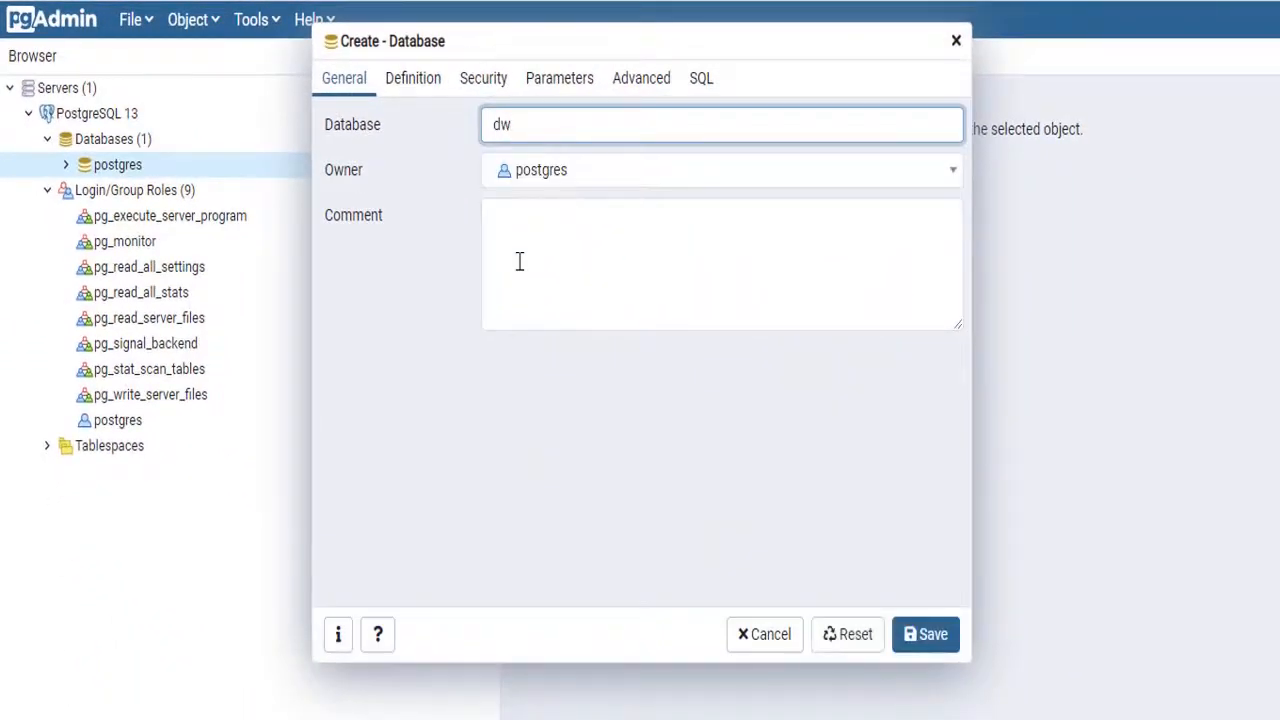
{"action": "type", "text": "_contratos"}
{"action": "left_click", "coordinate": [930, 636]}
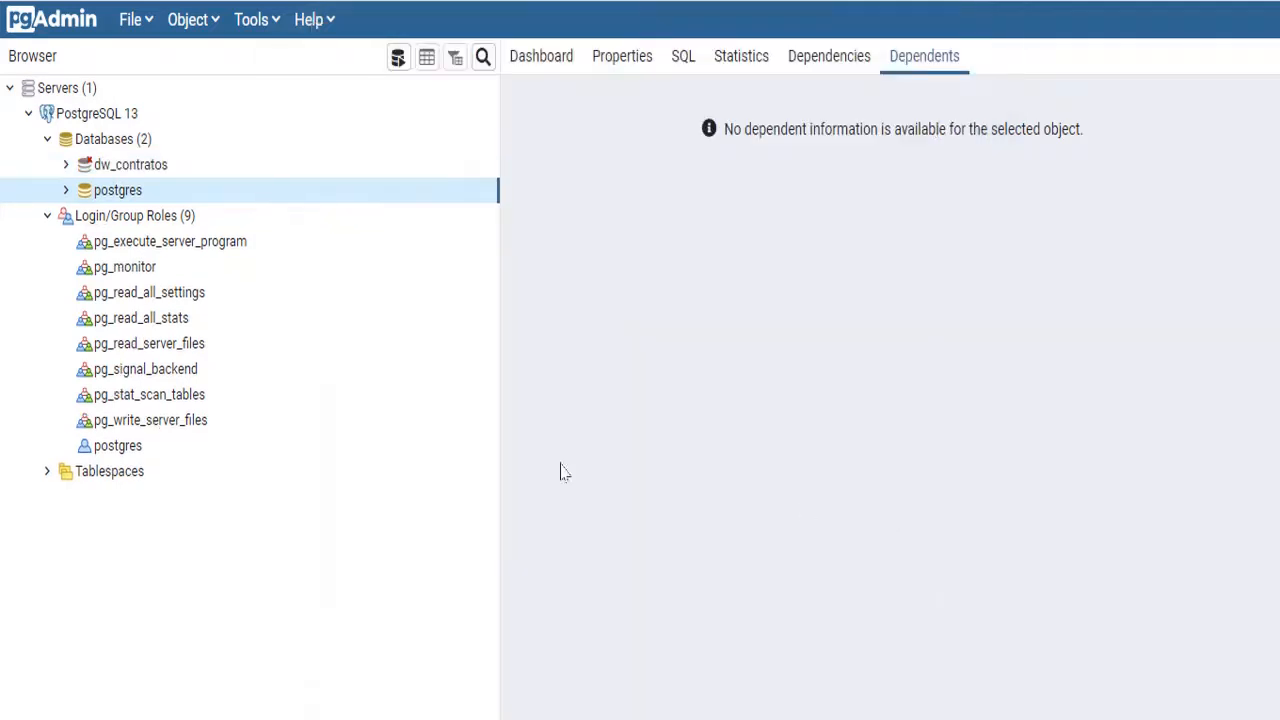
Step: Connect to dw_contratos and bring up the data folder in File Explorer
{"action": "left_click", "coordinate": [140, 166]}
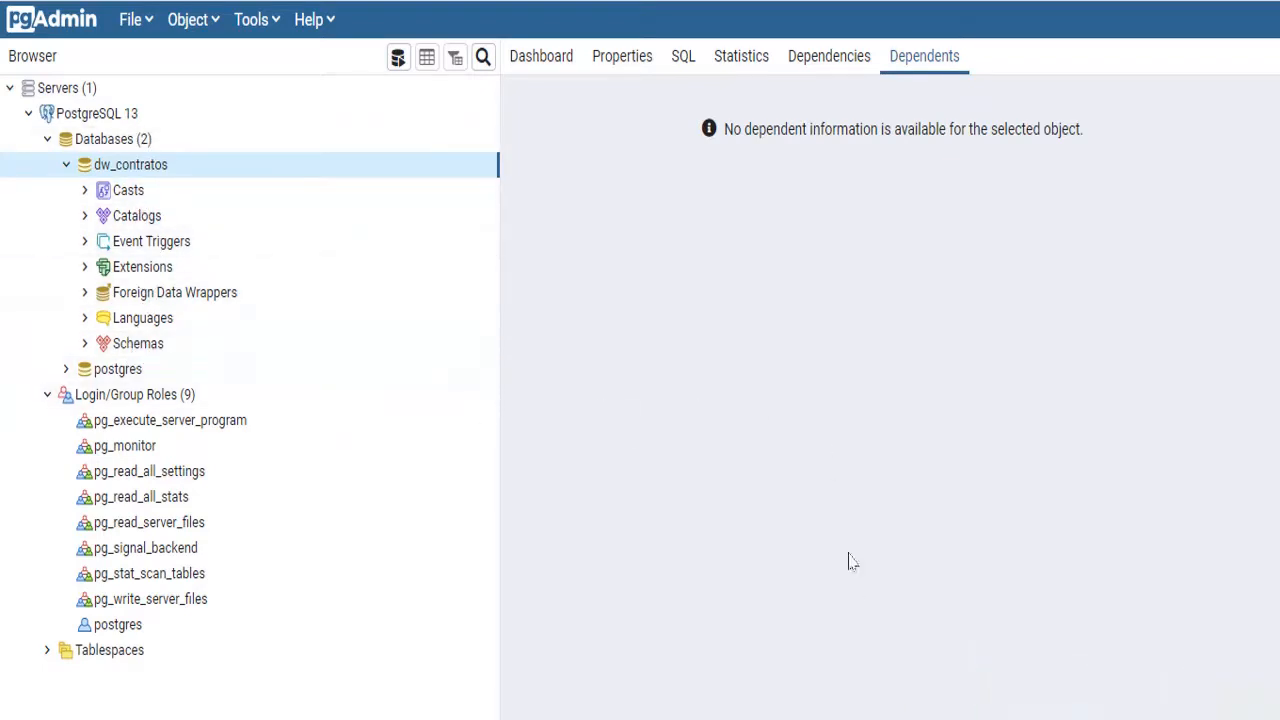
{"action": "mouse_move", "coordinate": [529, 719]}
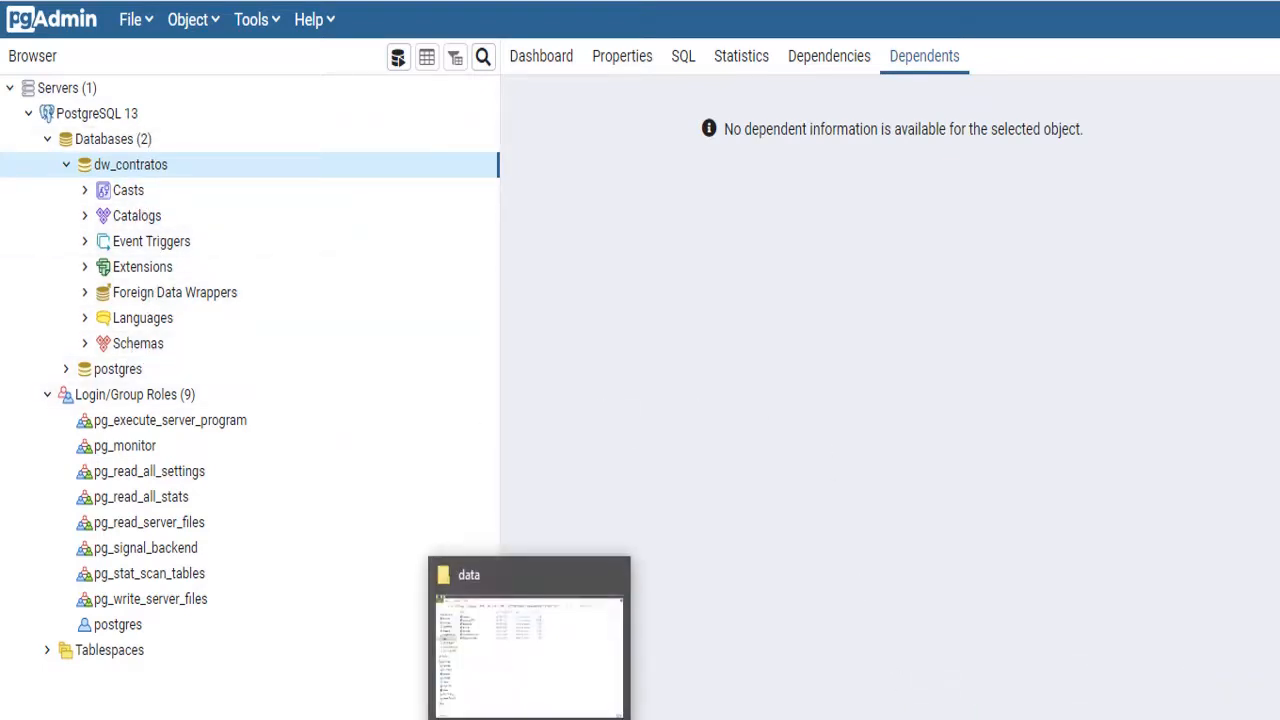
{"action": "left_click", "coordinate": [529, 715]}
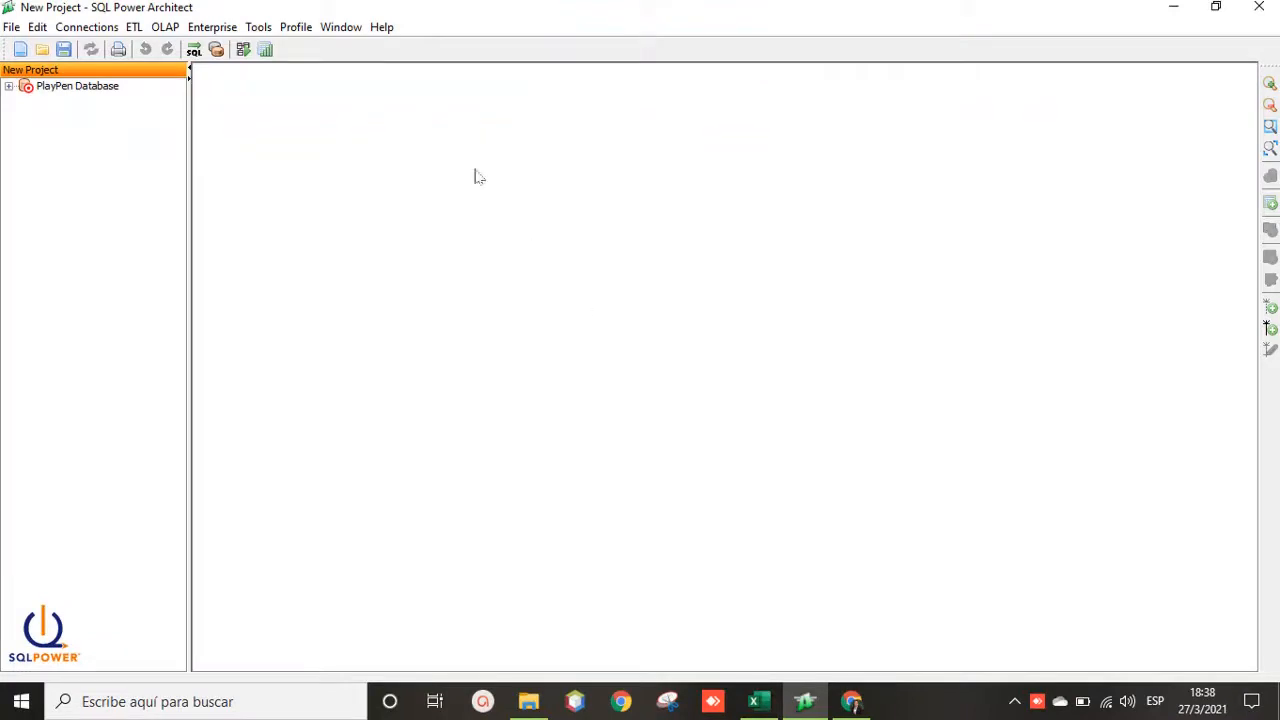
Step: Start a new source connection named dw_contratos with PostgreSQL as the database type
{"action": "left_click", "coordinate": [91, 30]}
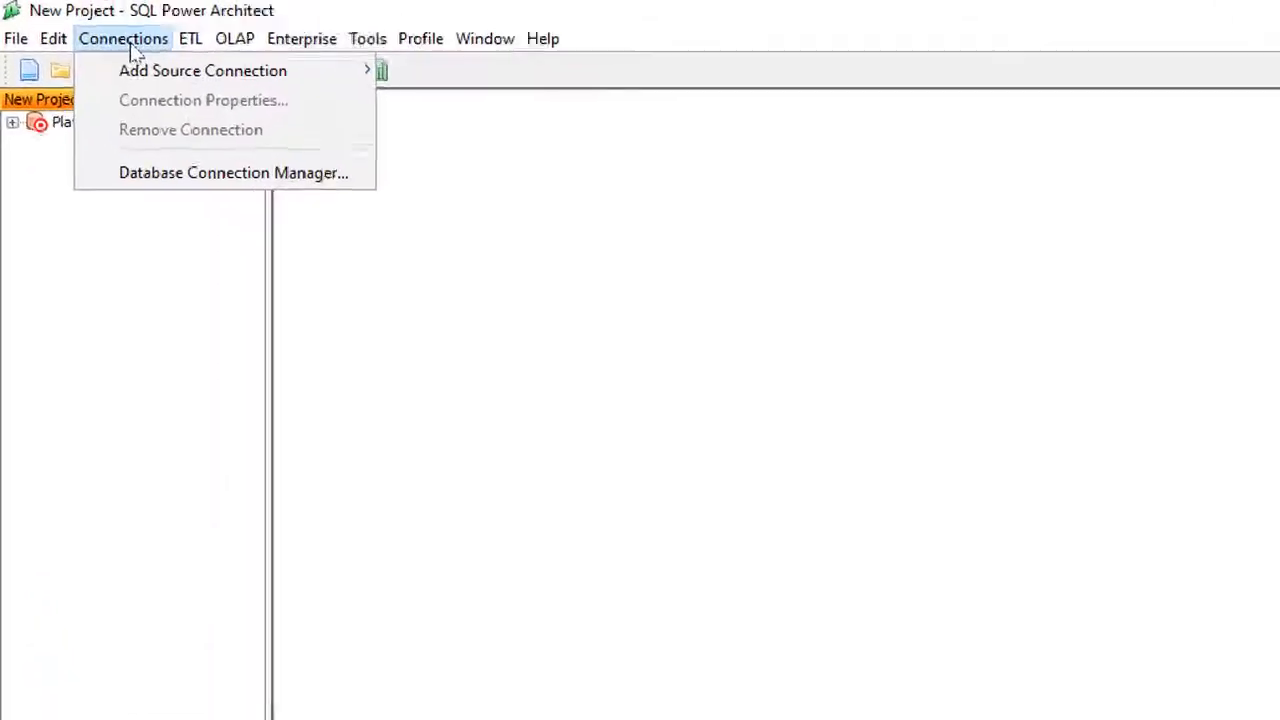
{"action": "mouse_move", "coordinate": [113, 53]}
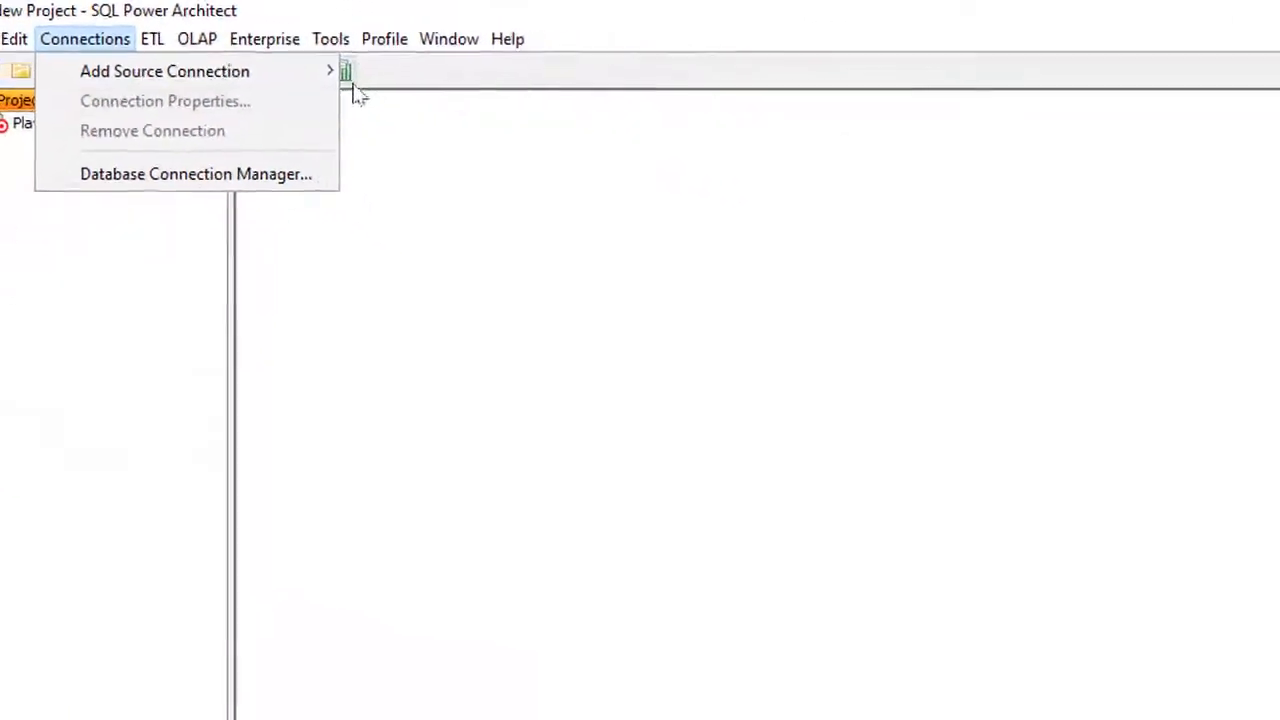
{"action": "mouse_move", "coordinate": [293, 71]}
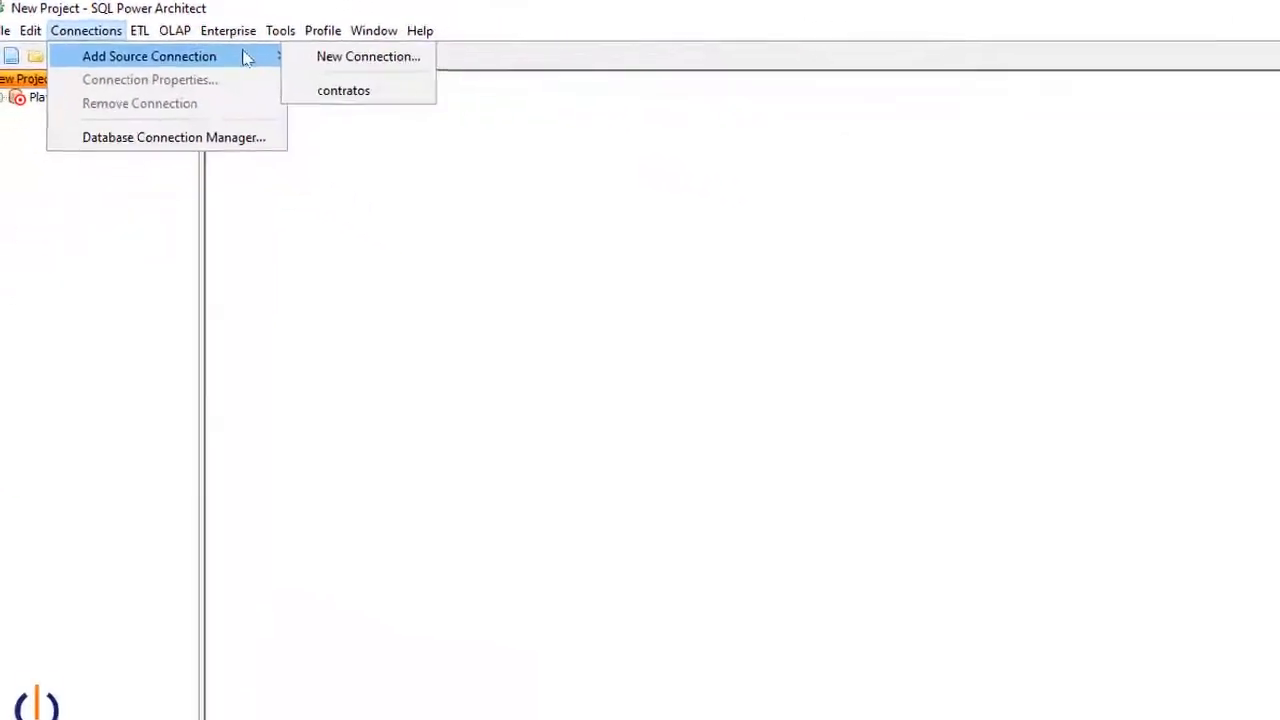
{"action": "left_click", "coordinate": [424, 71]}
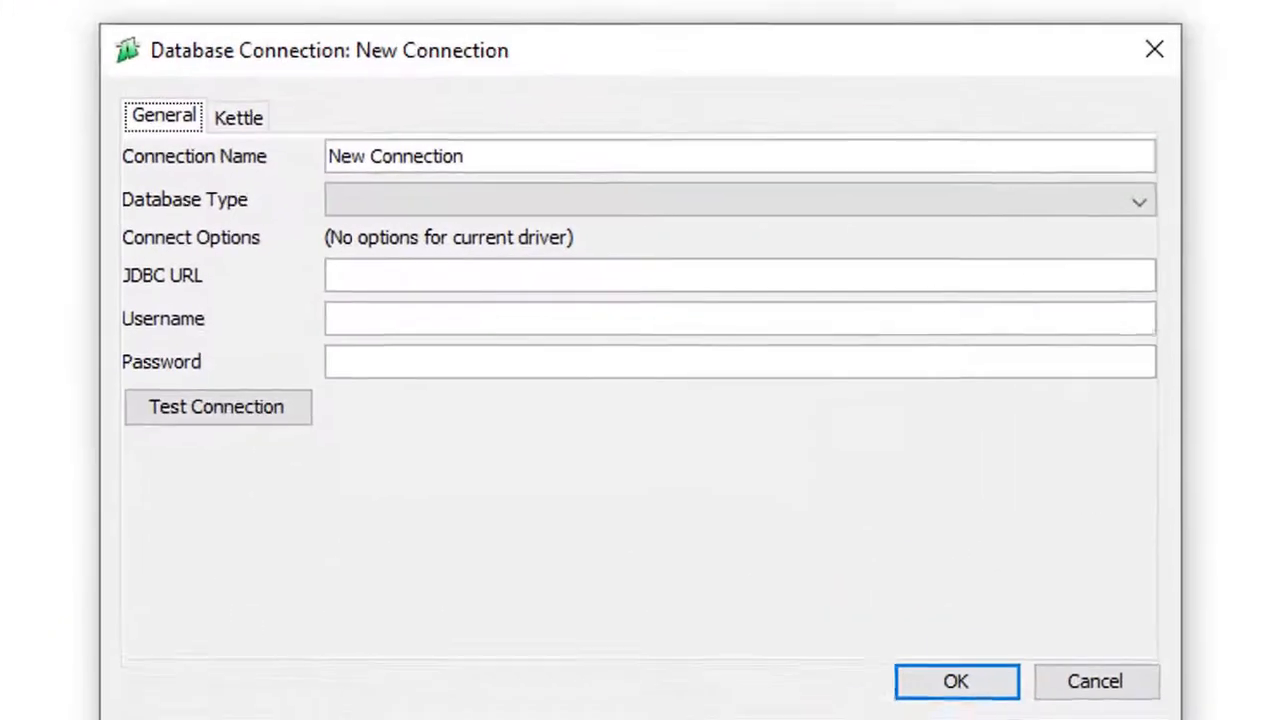
{"action": "left_click", "coordinate": [577, 208]}
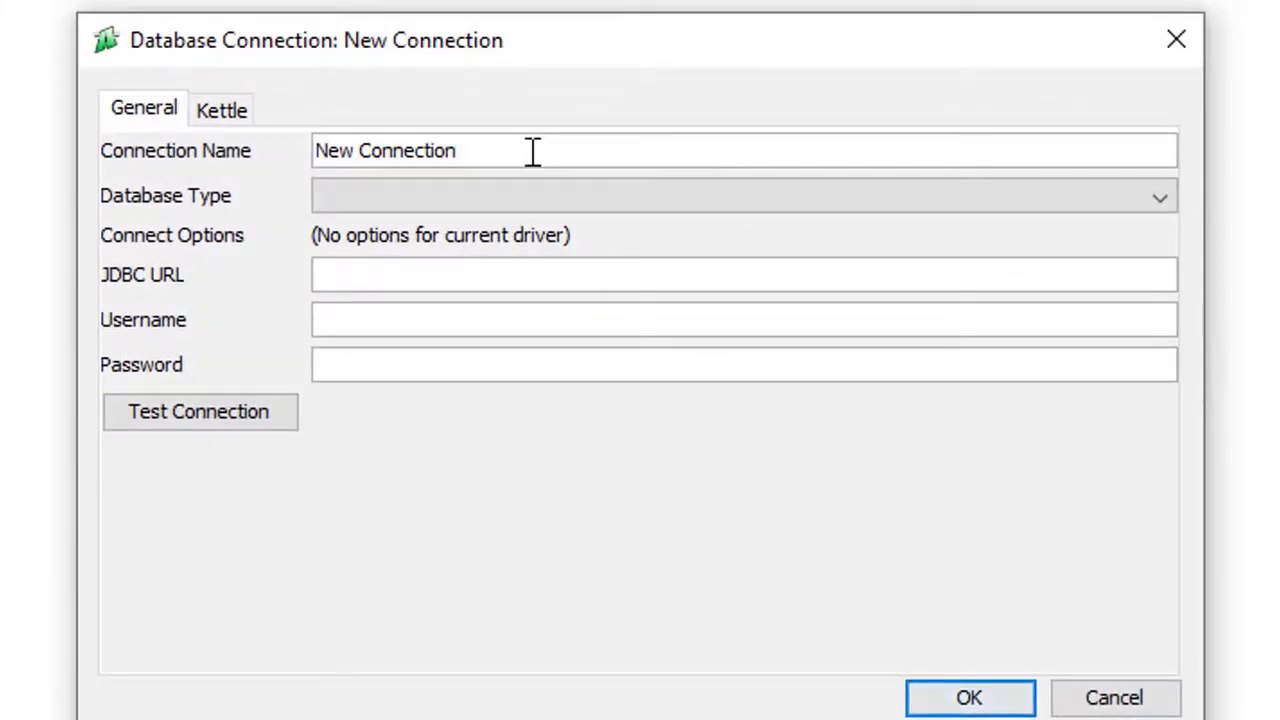
{"action": "left_click_drag", "start_coordinate": [533, 151], "coordinate": [301, 152]}
{"action": "type", "text": "d"}
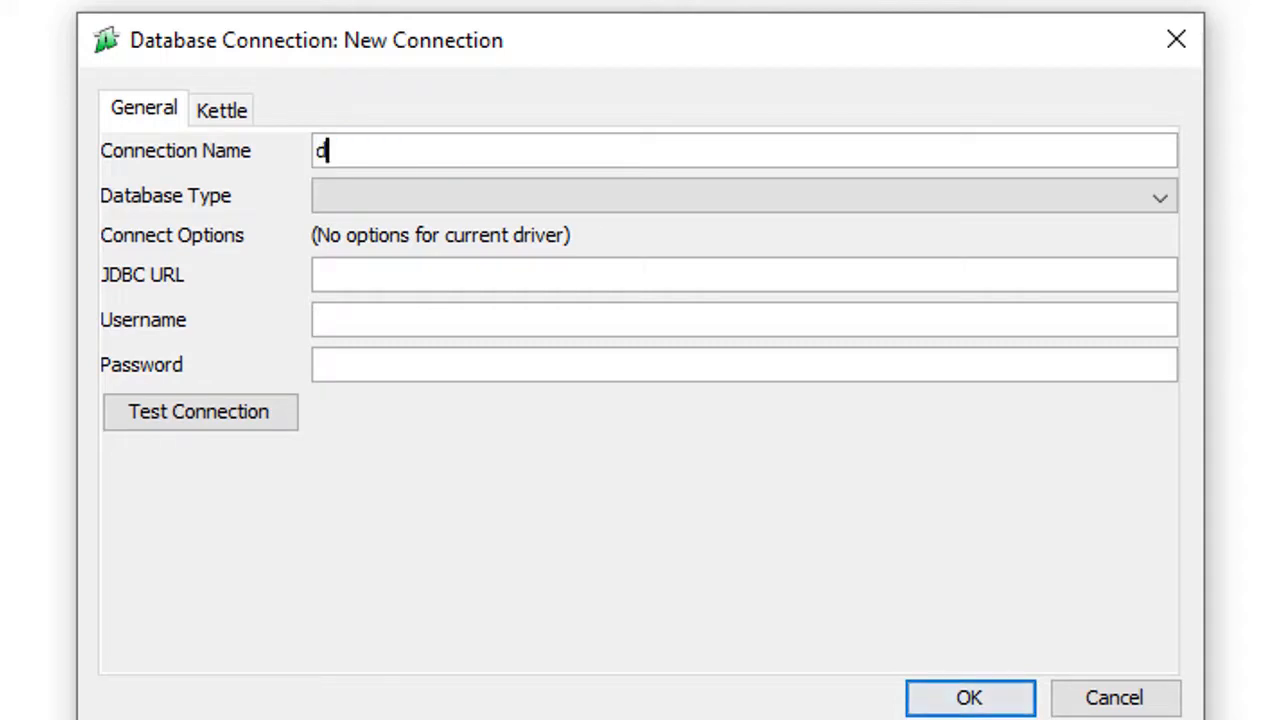
{"action": "type", "text": "w_contratos"}
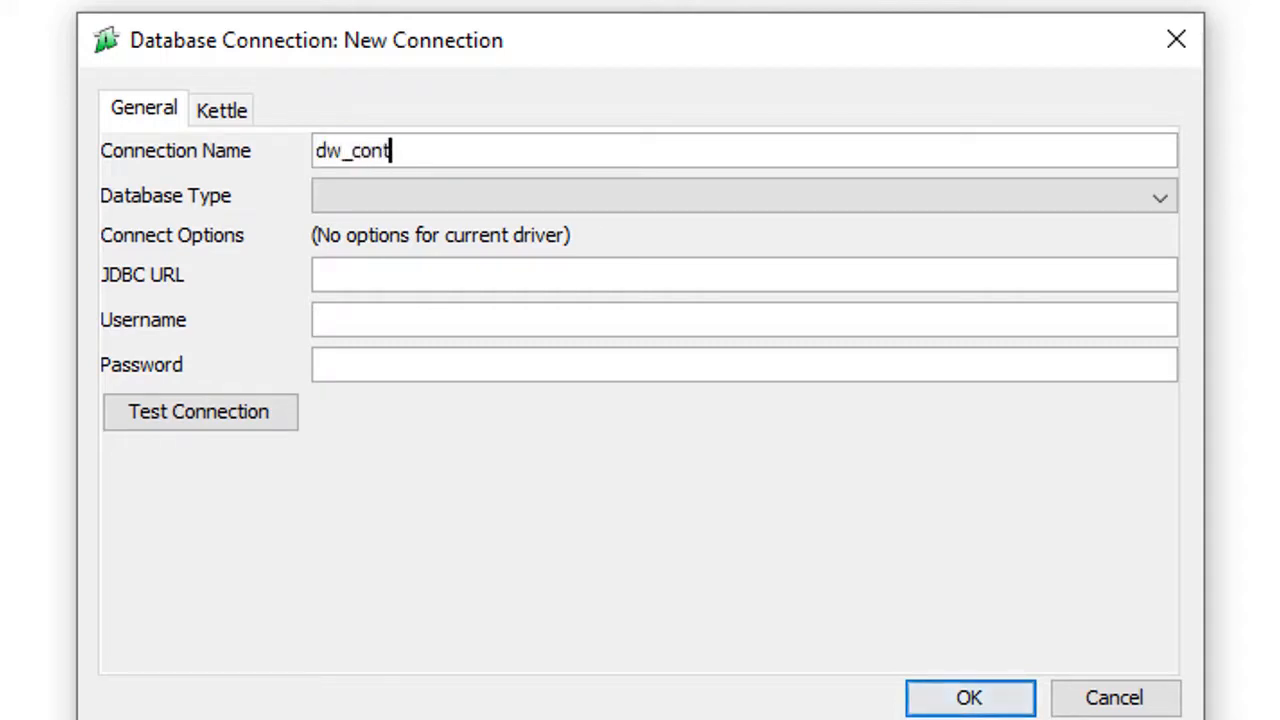
{"action": "left_click", "coordinate": [533, 207]}
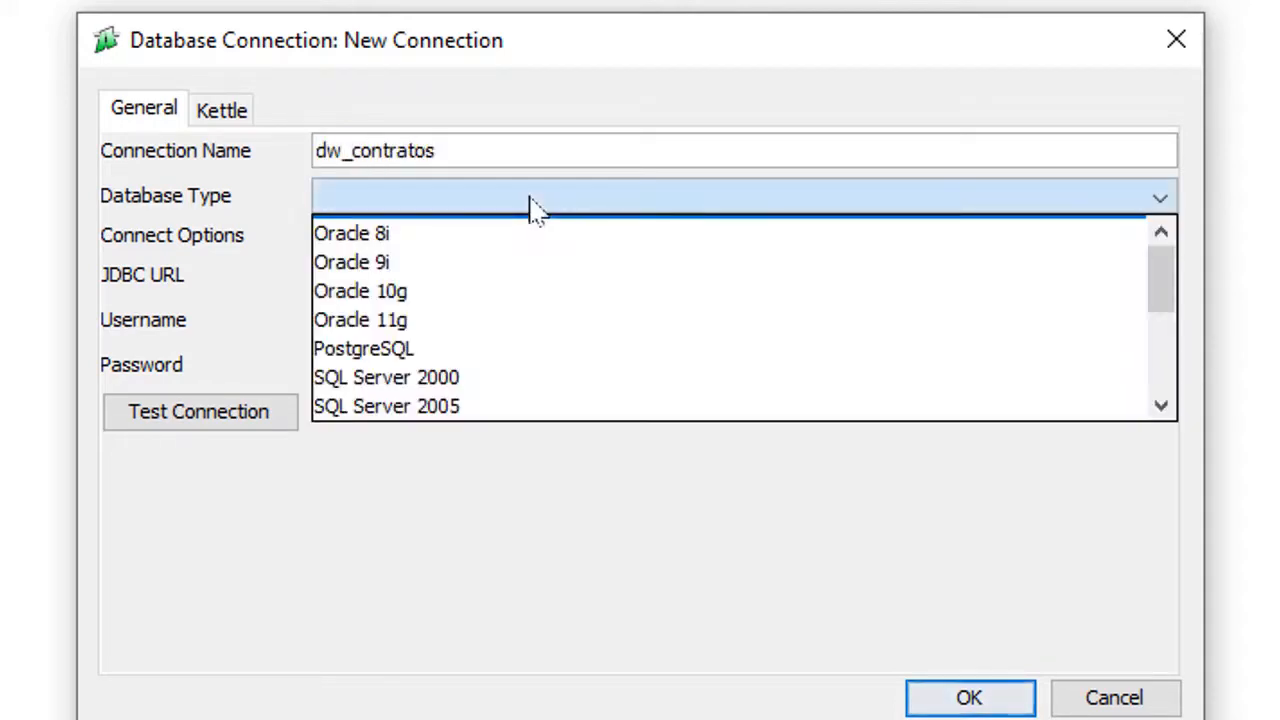
{"action": "left_click", "coordinate": [430, 355]}
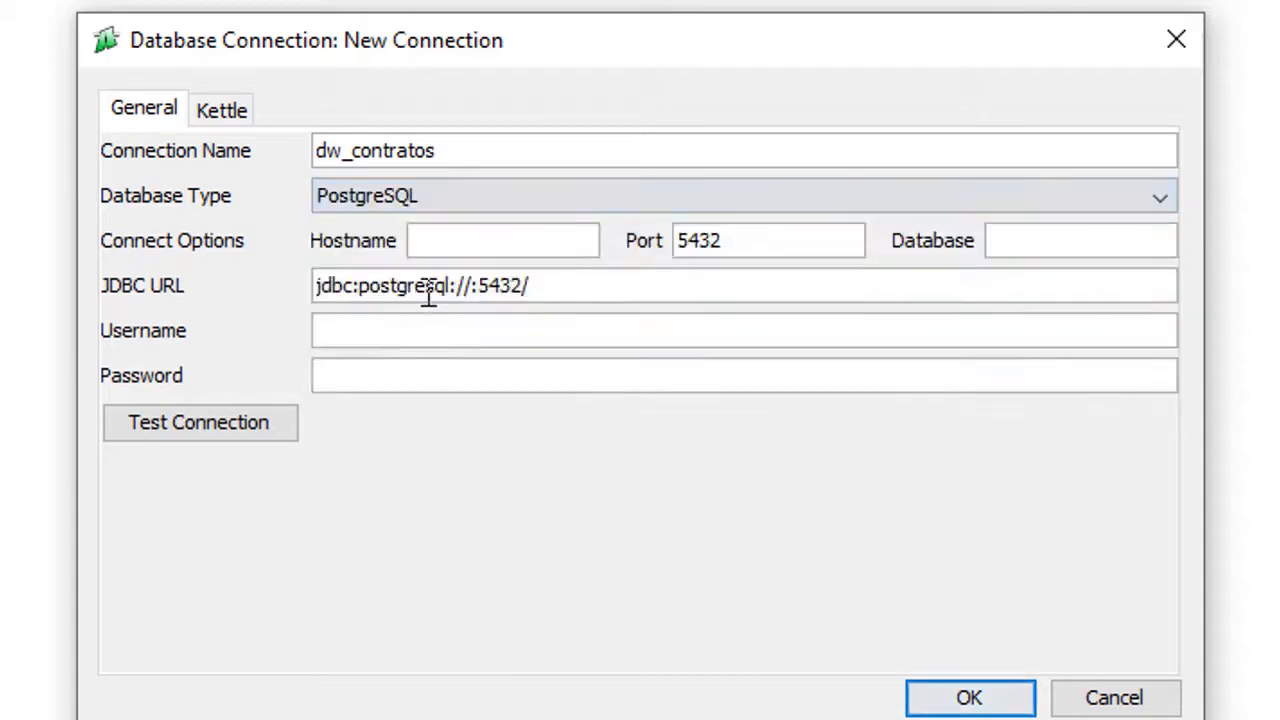
Step: Set host 127.0.0.1, database dw_contratos, enter login credentials, and test the connection
{"action": "left_click", "coordinate": [440, 250]}
{"action": "type", "text": "127."}
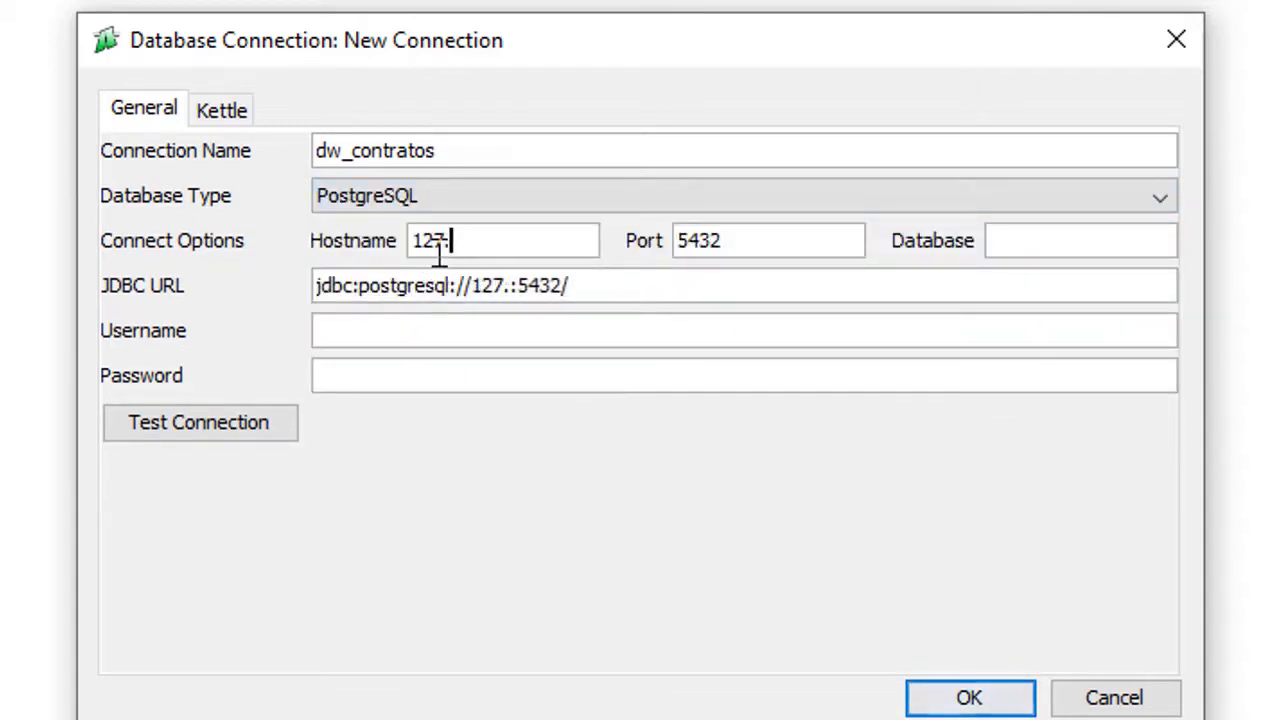
{"action": "type", "text": "0.0.1"}
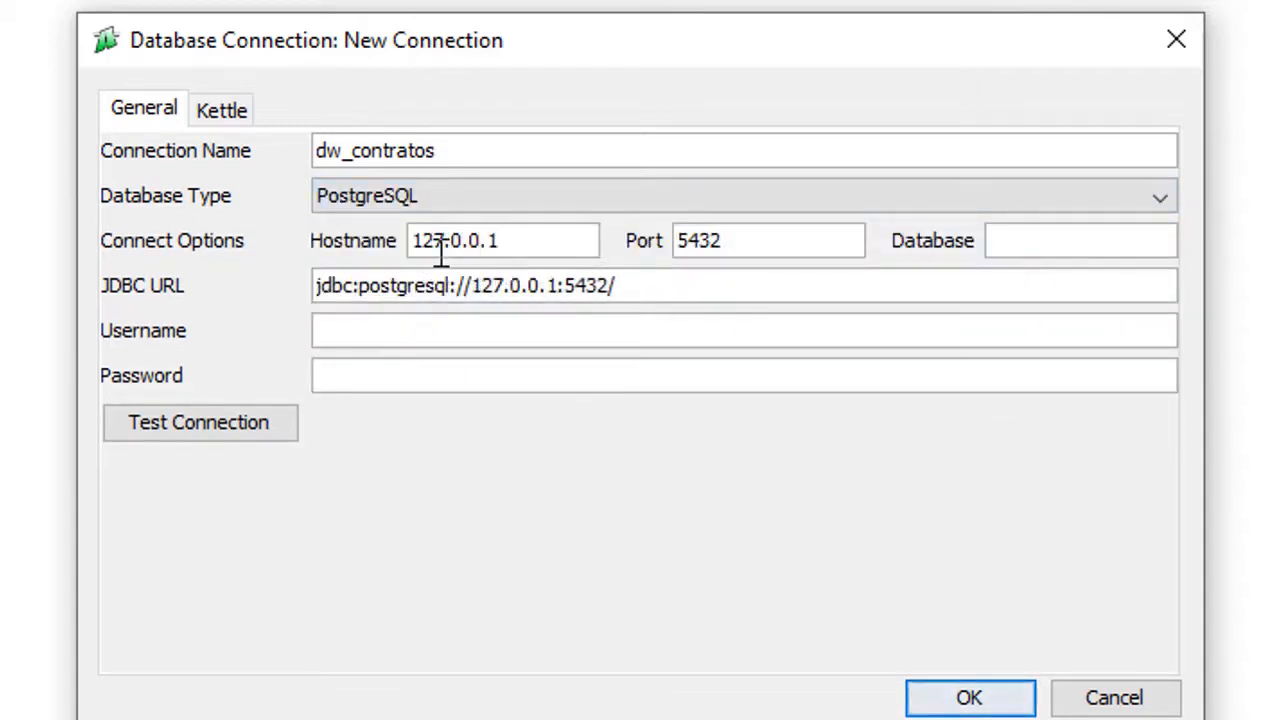
{"action": "left_click", "coordinate": [1029, 250]}
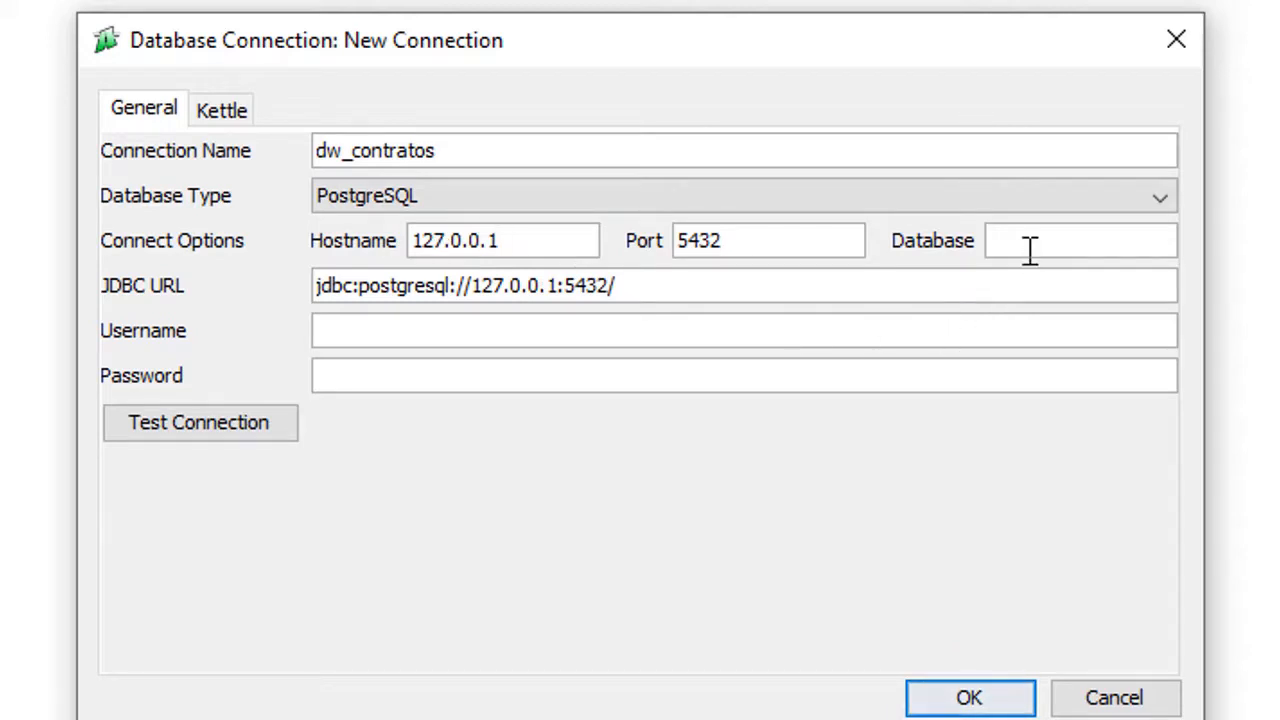
{"action": "type", "text": "dw_"}
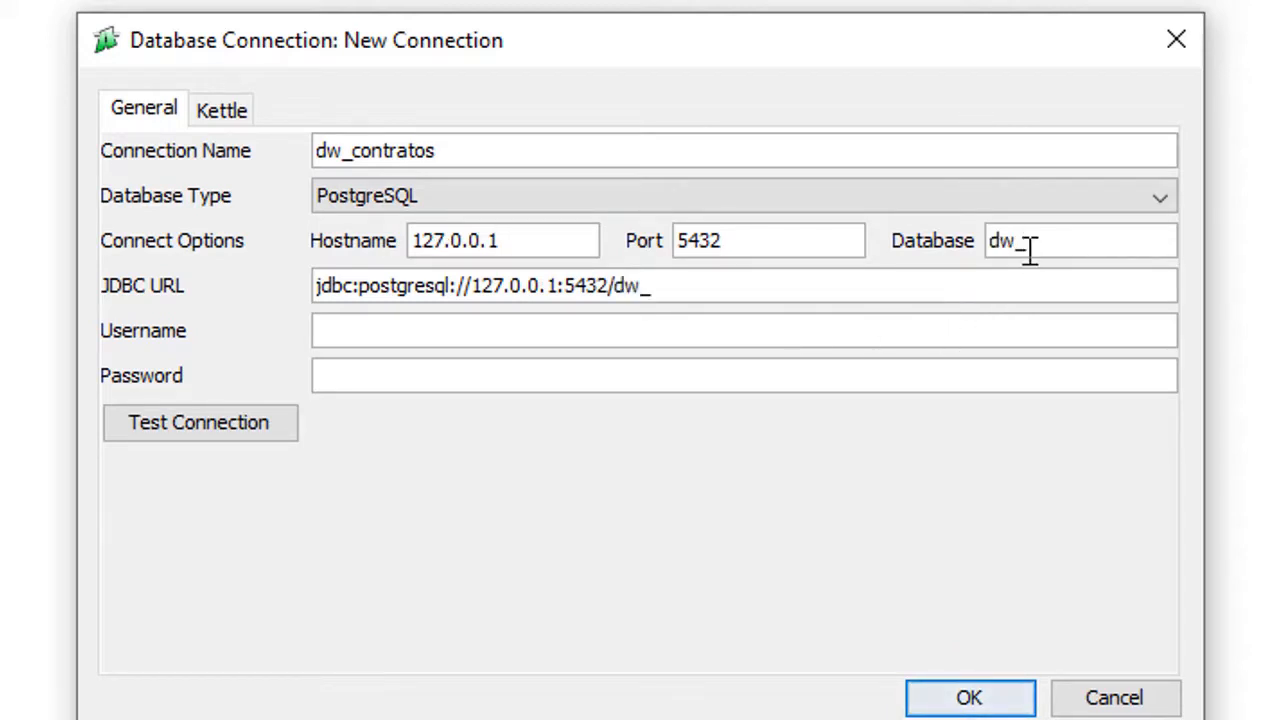
{"action": "type", "text": "contratos"}
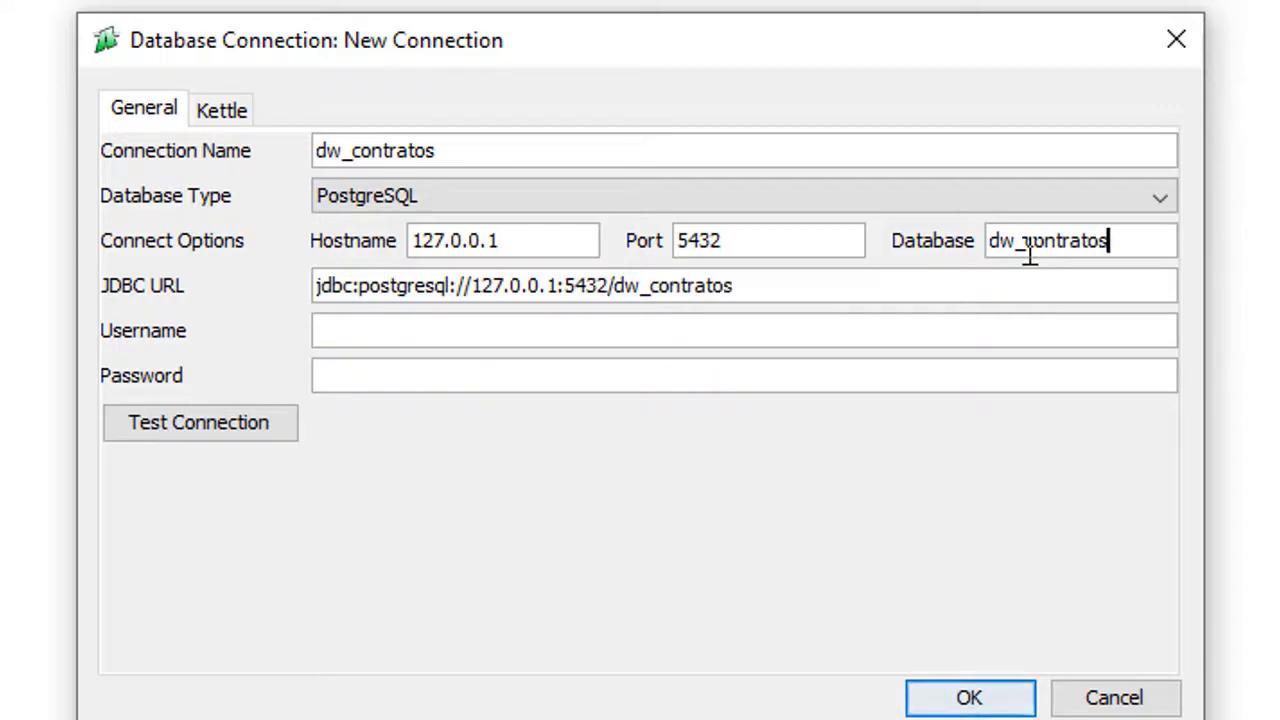
{"action": "left_click", "coordinate": [563, 333]}
{"action": "type", "text": "postgres"}
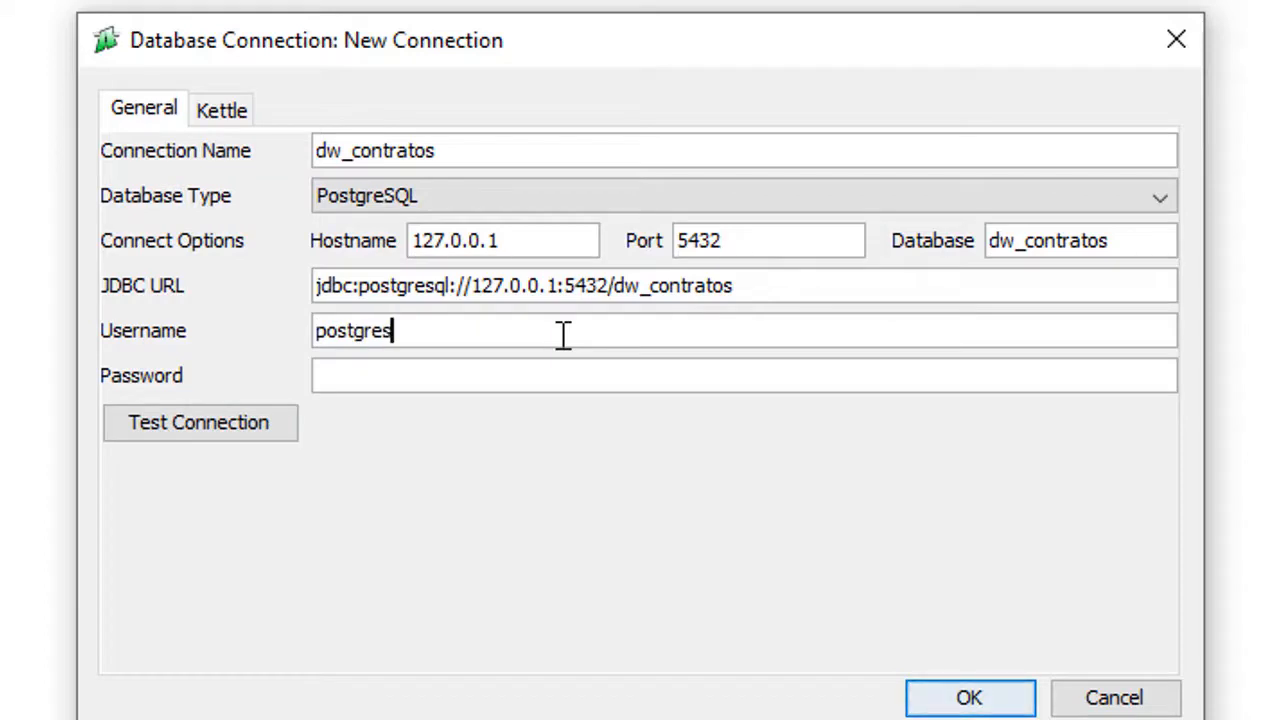
{"action": "key", "text": "Tab"}
{"action": "type", "text": "123456"}
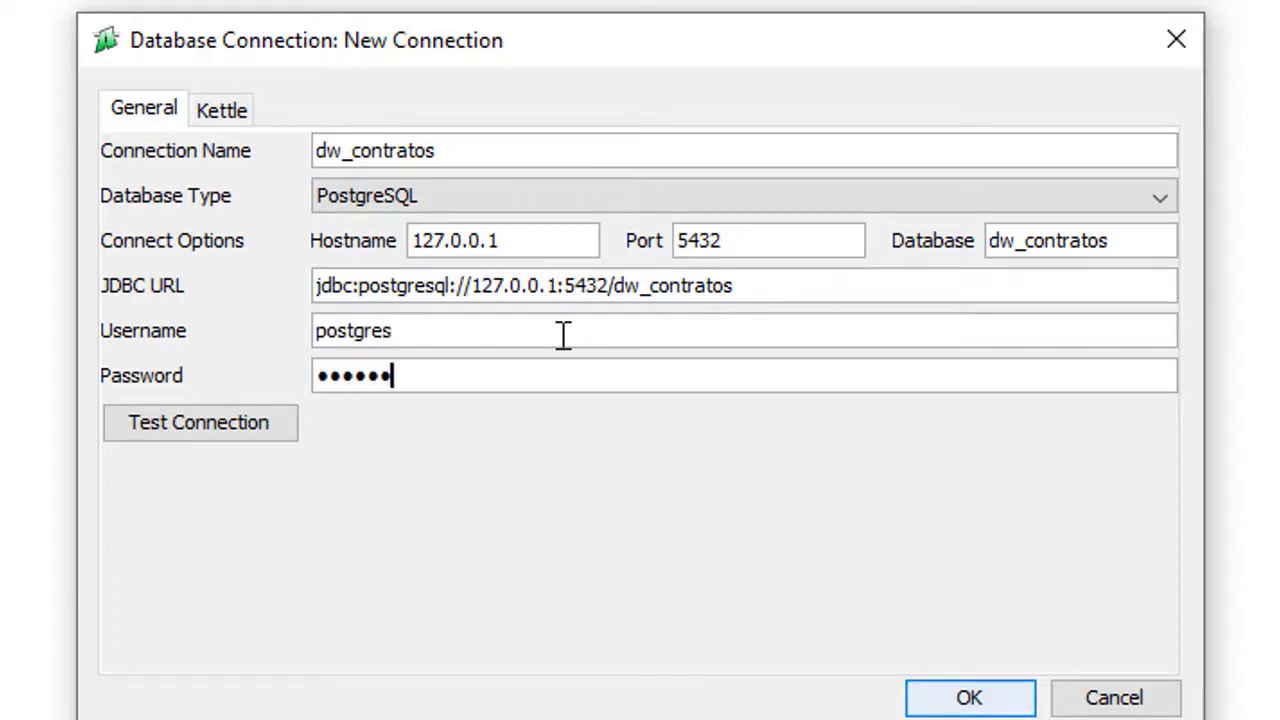
{"action": "type", "text": "7890"}
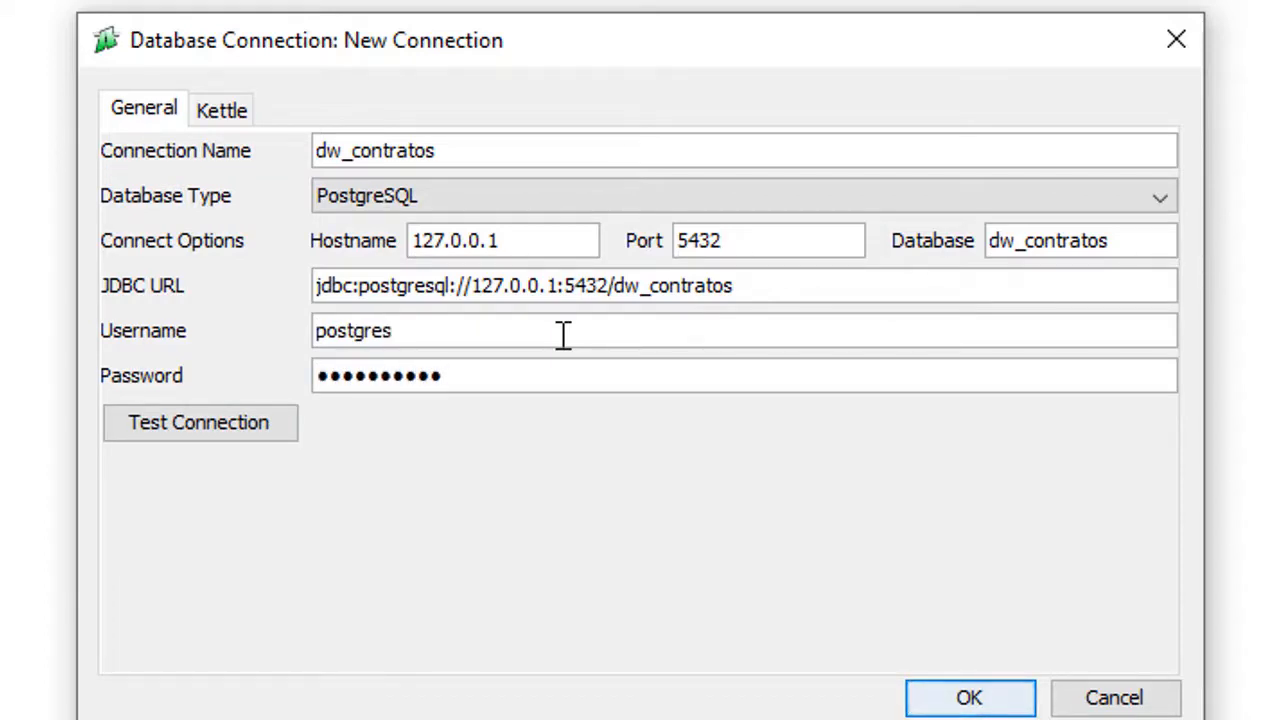
{"action": "left_click", "coordinate": [207, 426]}
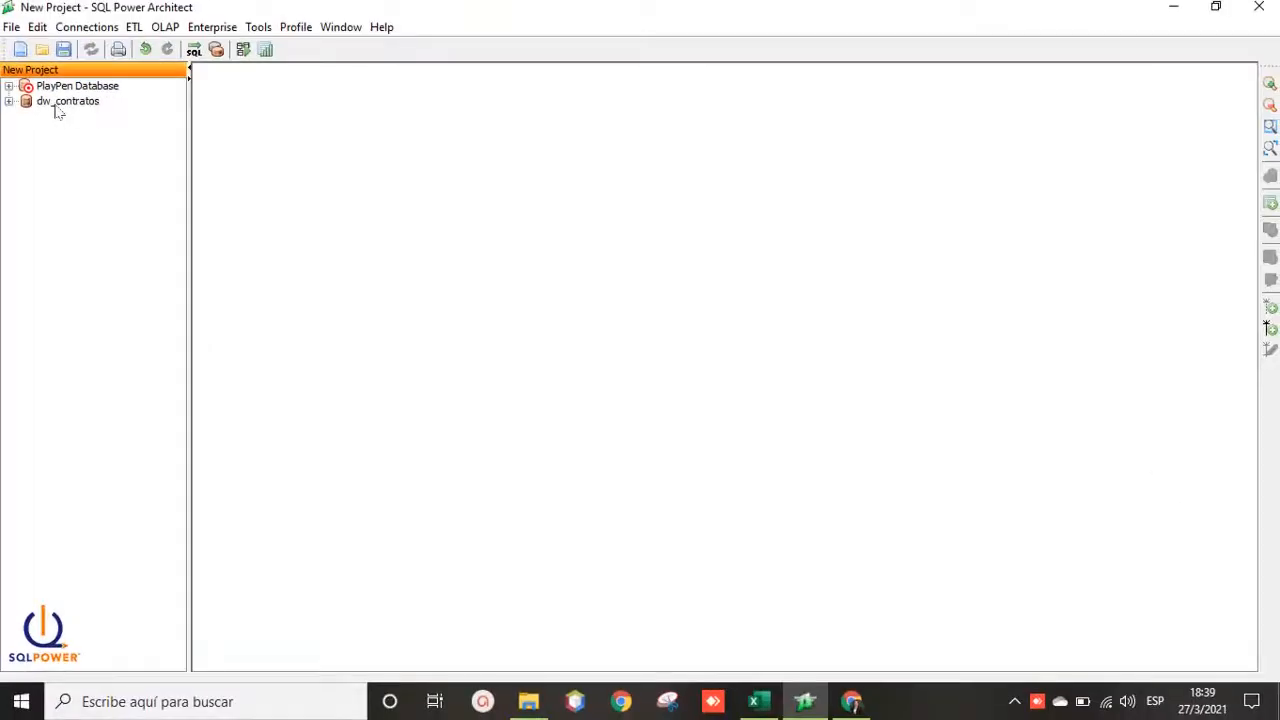
{"action": "left_click", "coordinate": [32, 104]}
{"action": "left_click", "coordinate": [528, 701]}
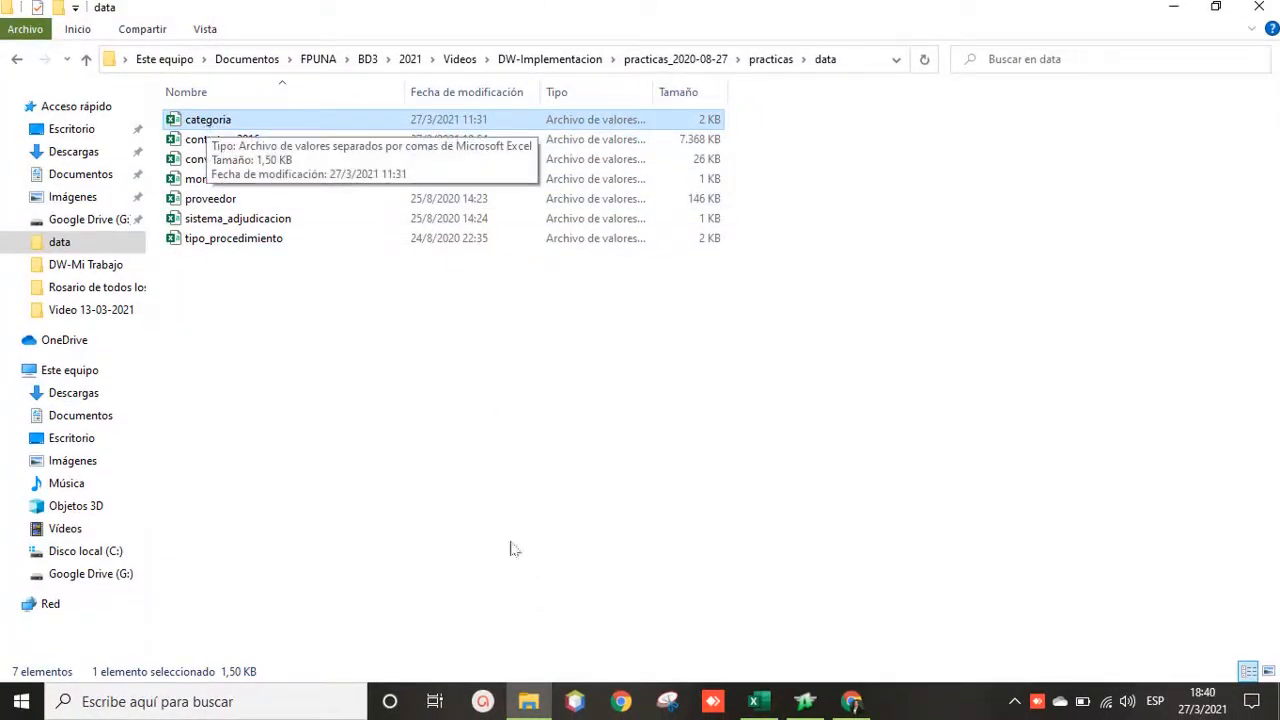
{"action": "left_click", "coordinate": [805, 700]}
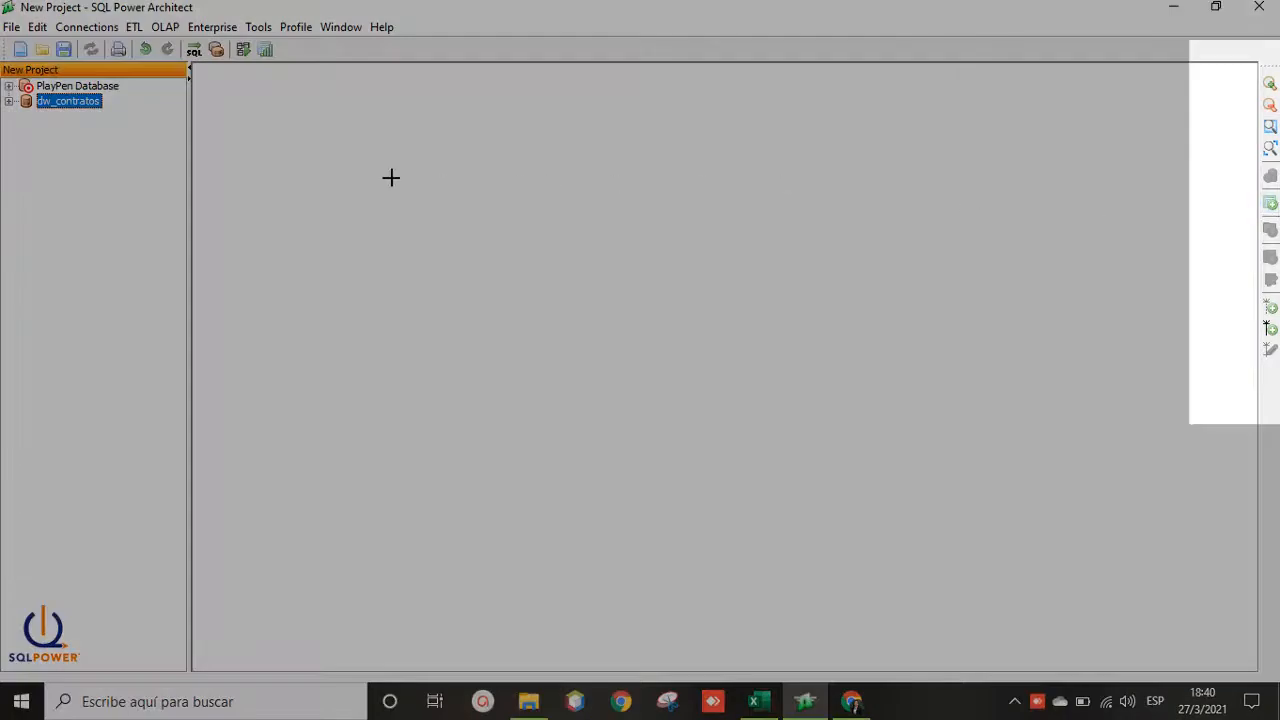
Step: Add a new table named dim_categoria with an empty physical table name
{"action": "left_click", "coordinate": [390, 177]}
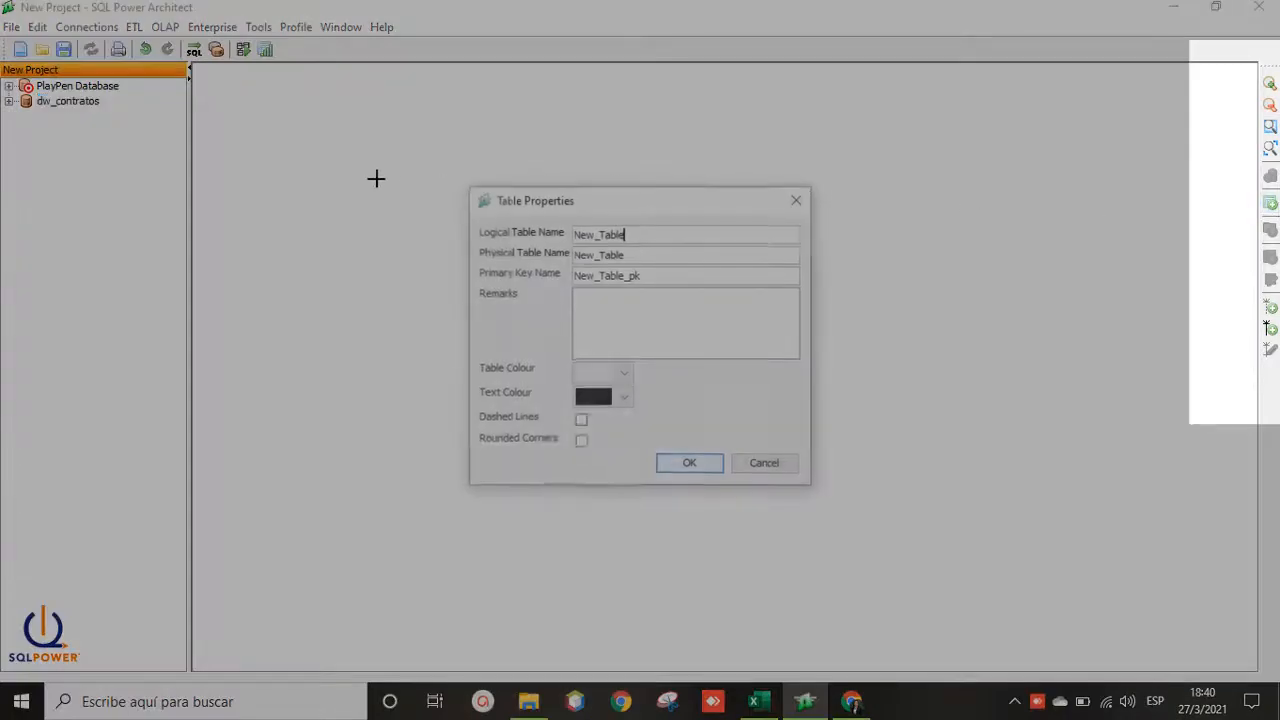
{"action": "key", "text": "BackSpace"}
{"action": "key", "text": "BackSpace"}
{"action": "key", "text": "BackSpace"}
{"action": "key", "text": "BackSpace"}
{"action": "key", "text": "BackSpace"}
{"action": "key", "text": "BackSpace"}
{"action": "key", "text": "BackSpace"}
{"action": "key", "text": "BackSpace"}
{"action": "key", "text": "BackSpace"}
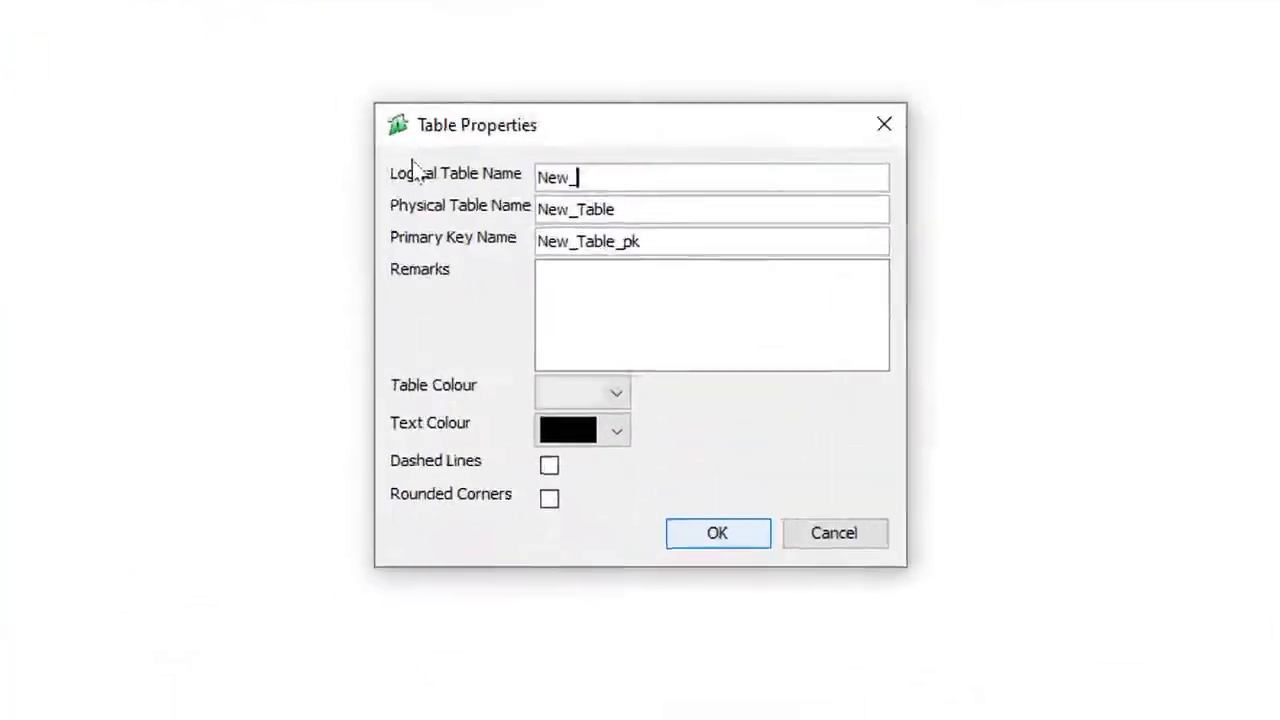
{"action": "type", "text": "categoria"}
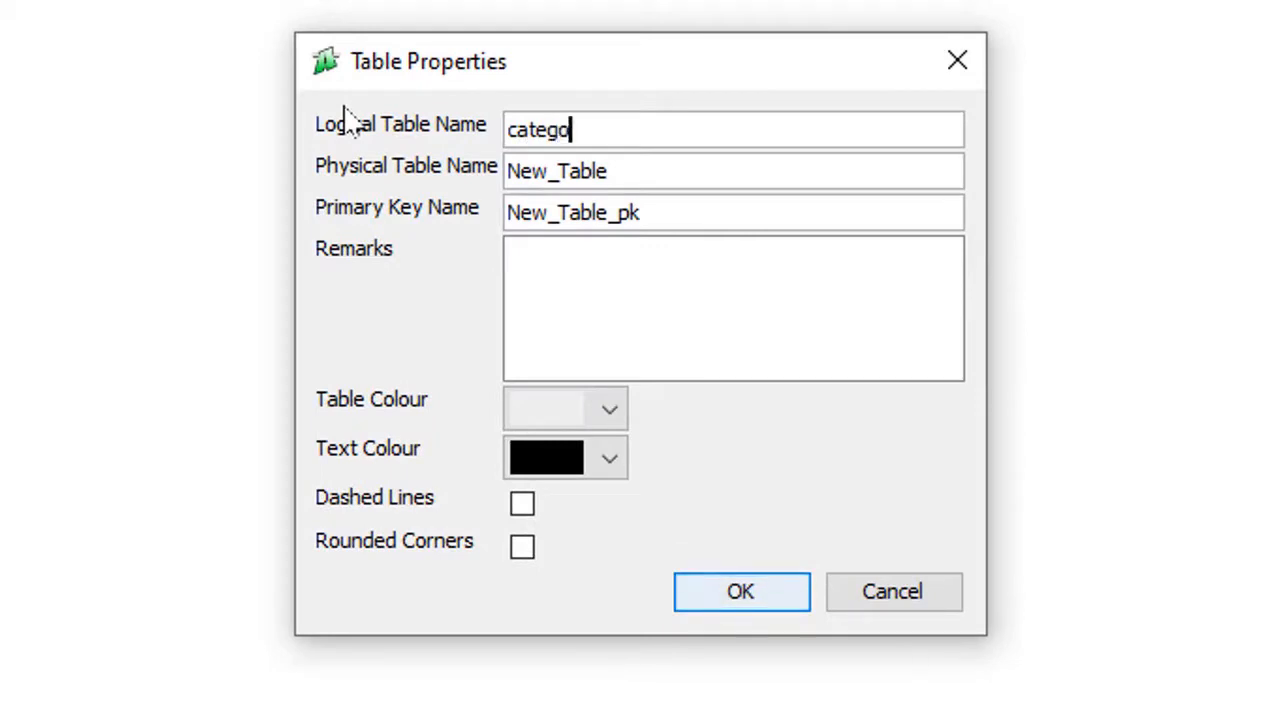
{"action": "key", "text": "Tab"}
{"action": "key", "text": "BackSpace"}
{"action": "key", "text": "BackSpace"}
{"action": "key", "text": "BackSpace"}
{"action": "key", "text": "BackSpace"}
{"action": "key", "text": "BackSpace"}
{"action": "key", "text": "BackSpace"}
{"action": "key", "text": "BackSpace"}
{"action": "key", "text": "BackSpace"}
{"action": "key", "text": "BackSpace"}
{"action": "left_click", "coordinate": [652, 128]}
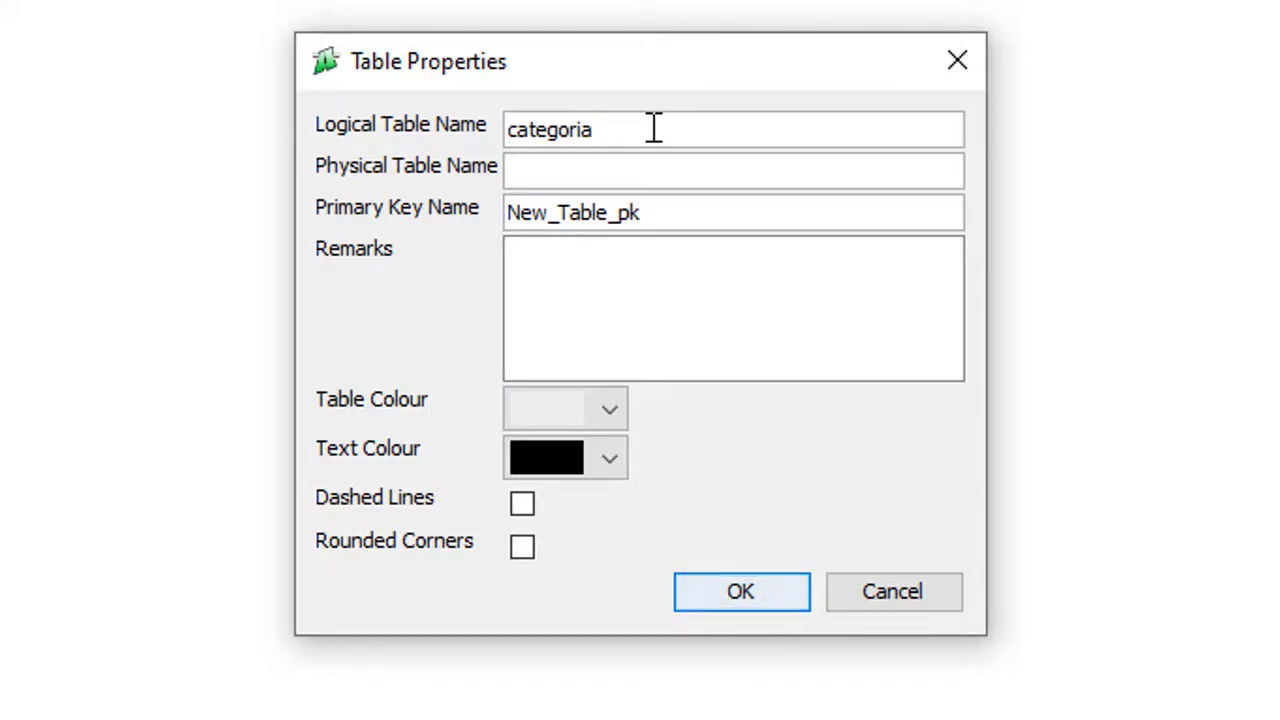
{"action": "type", "text": "dim_"}
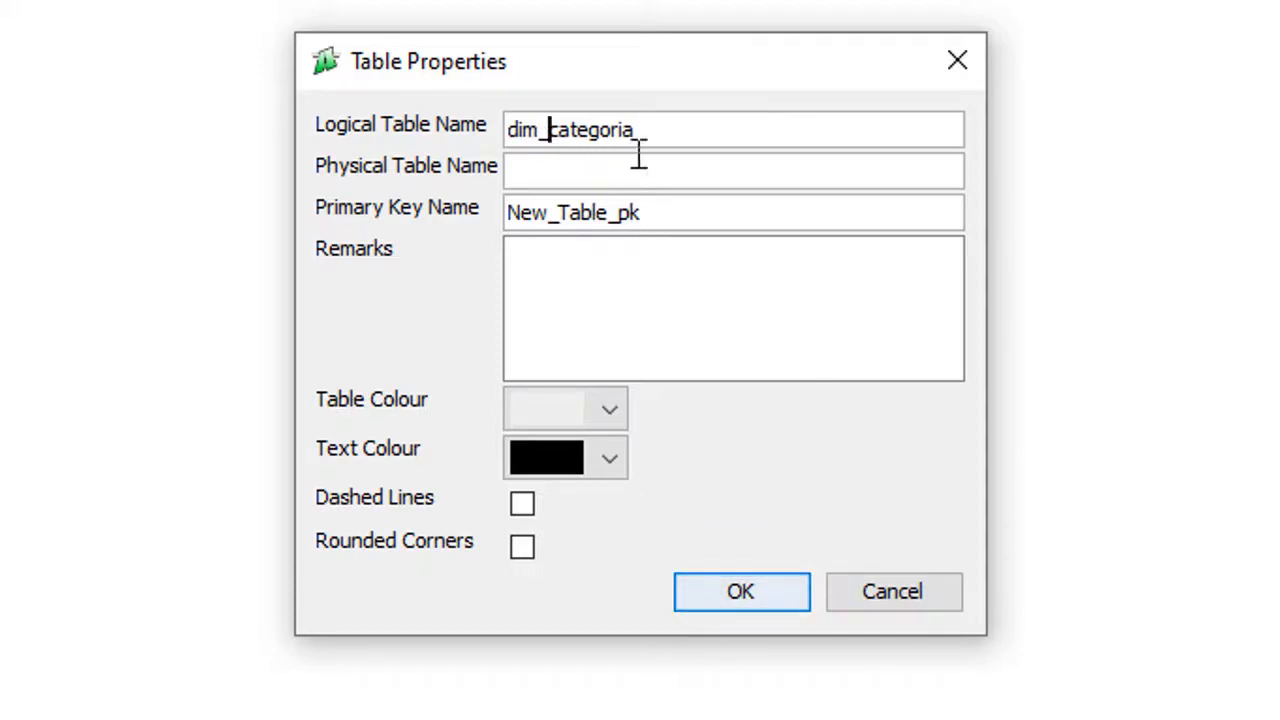
{"action": "left_click", "coordinate": [720, 598]}
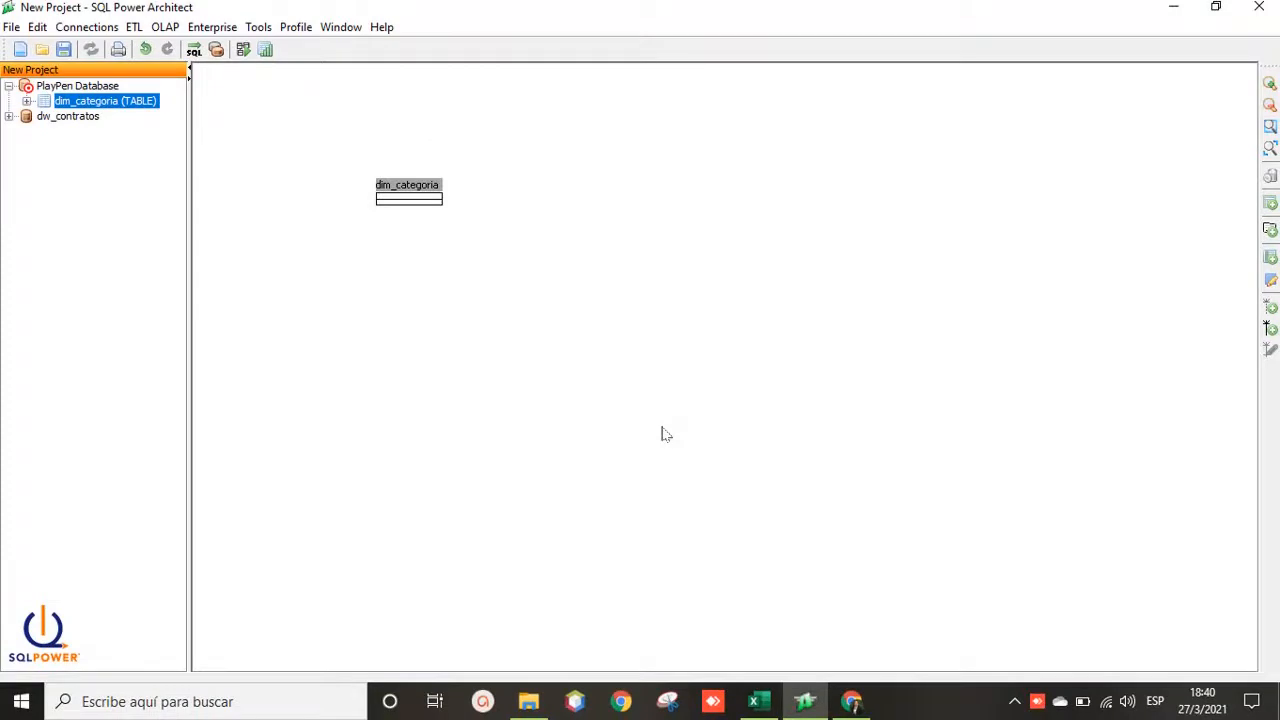
Step: Open the categoria spreadsheet from the data folder for reference
{"action": "key", "text": "alt+Tab"}
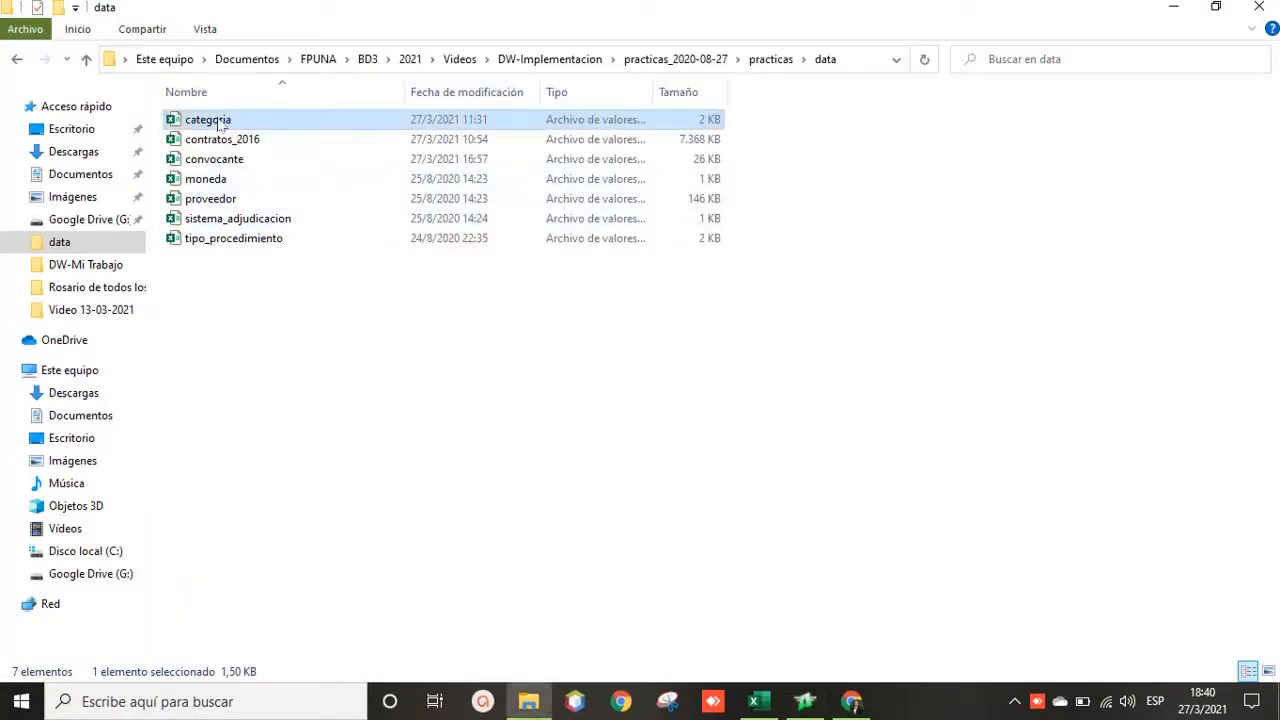
{"action": "left_click", "coordinate": [764, 704]}
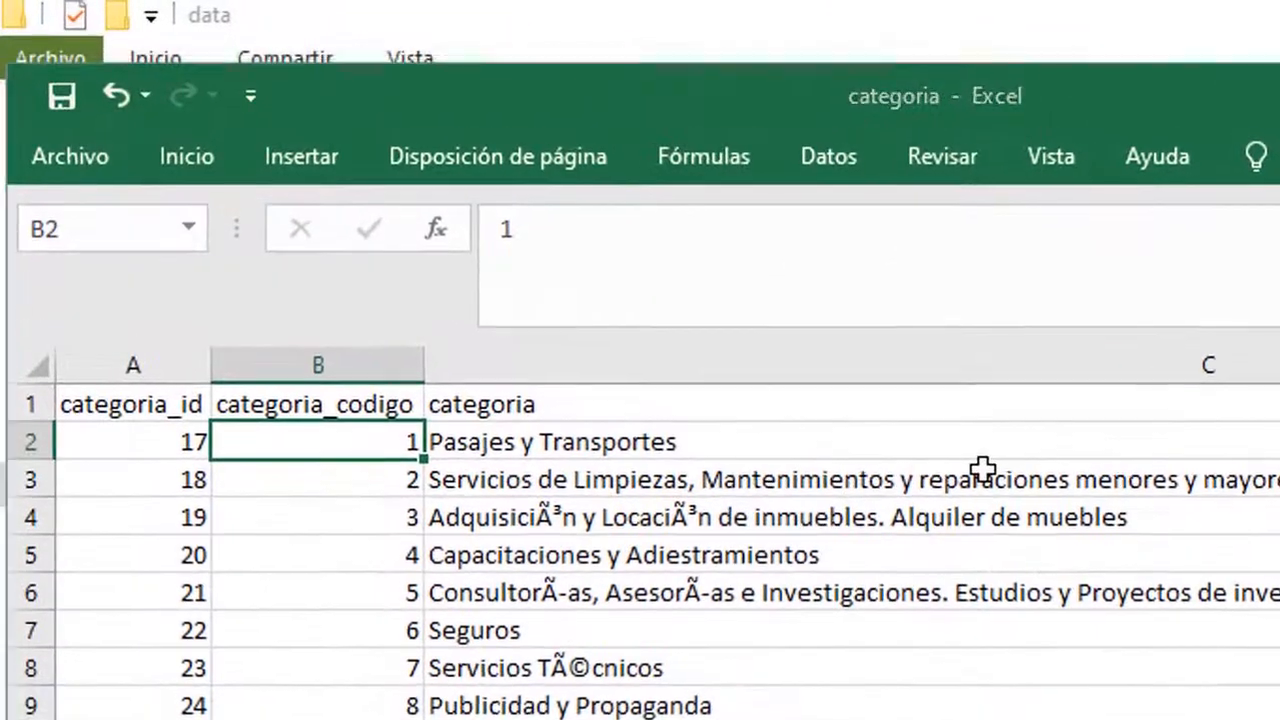
{"action": "key", "text": "alt+Tab"}
{"action": "key", "text": "alt+Tab"}
{"action": "key", "text": "alt+Tab"}
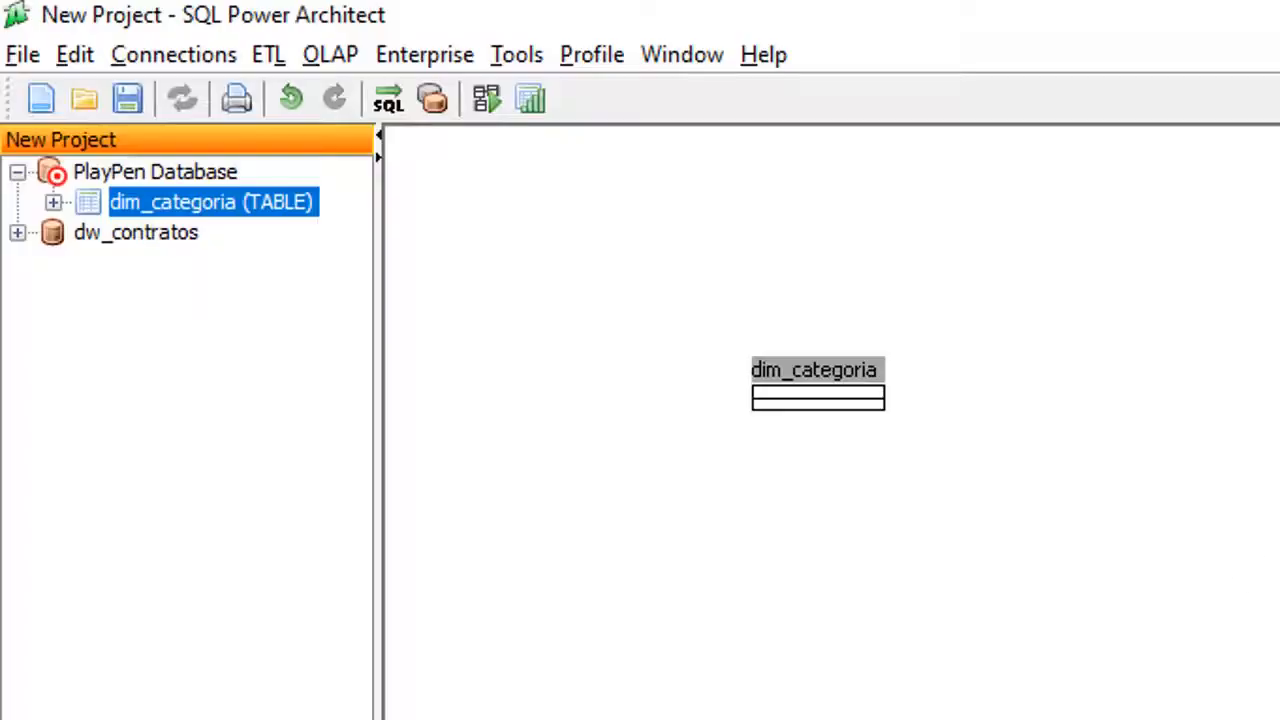
Step: Add categoria_id to dim_categoria as an INTEGER primary-key column
{"action": "right_click", "coordinate": [410, 194]}
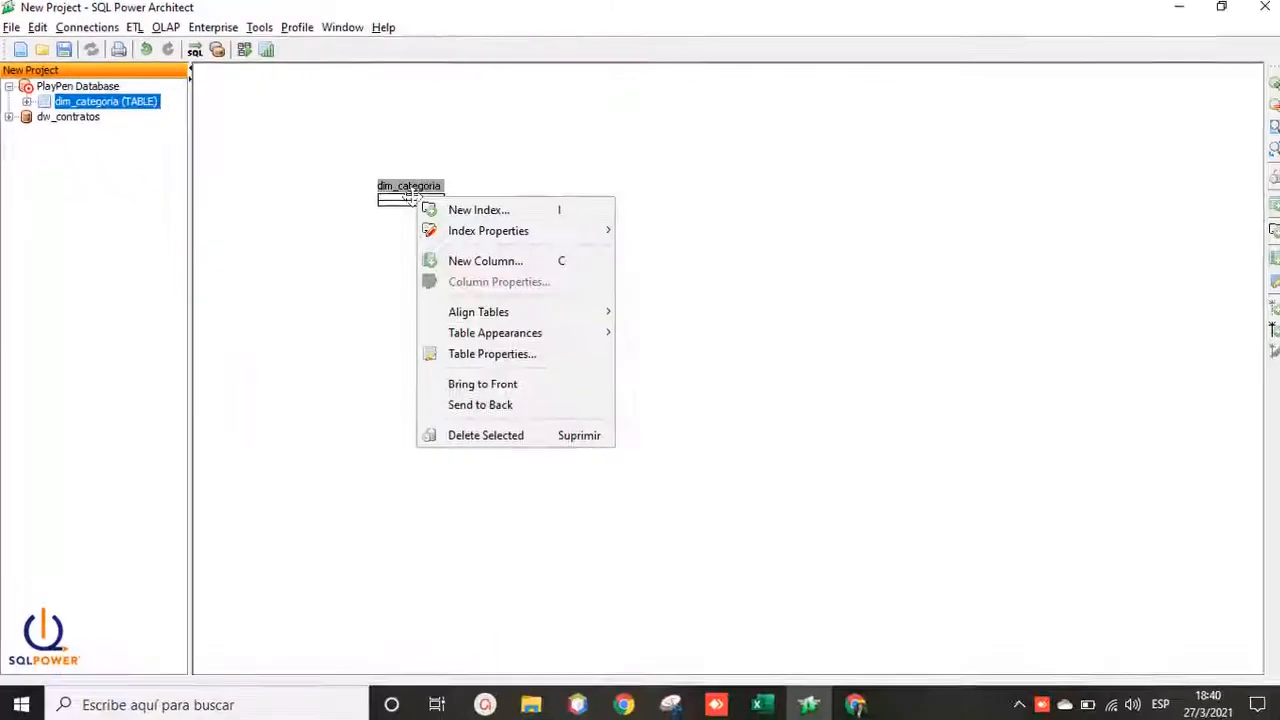
{"action": "left_click", "coordinate": [478, 259]}
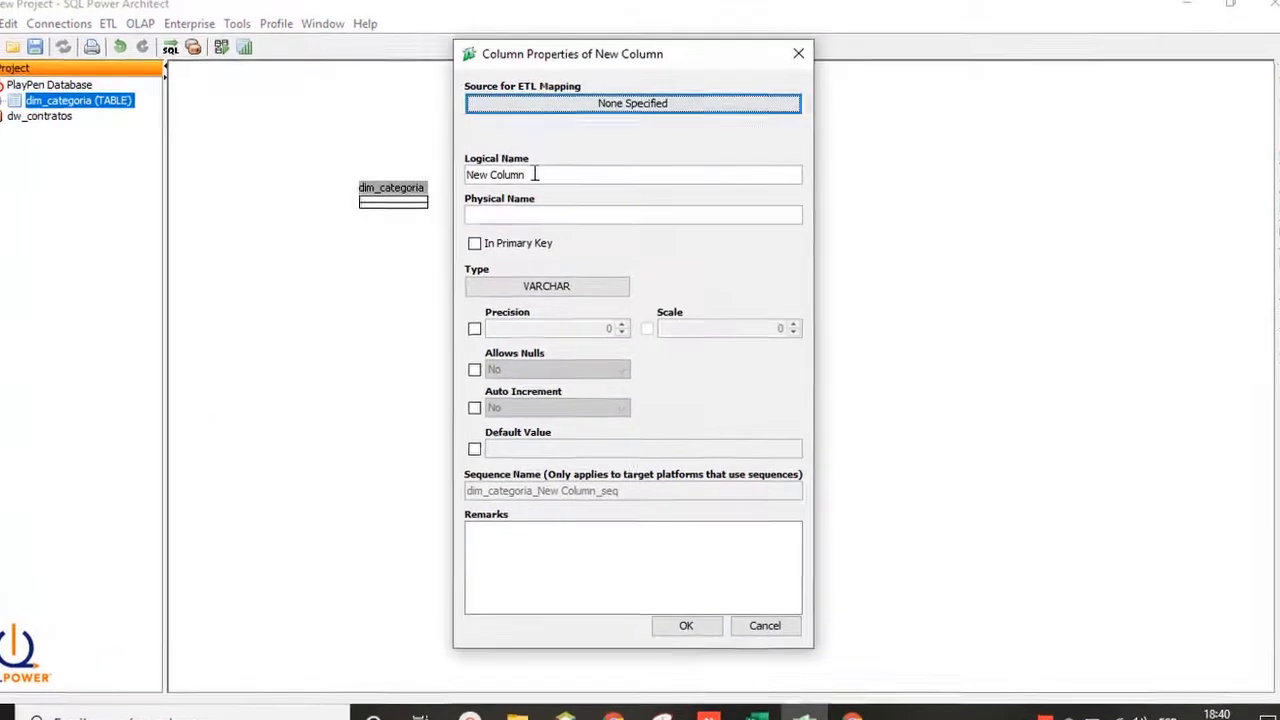
{"action": "triple_click", "coordinate": [535, 172]}
{"action": "type", "text": "categoria_id"}
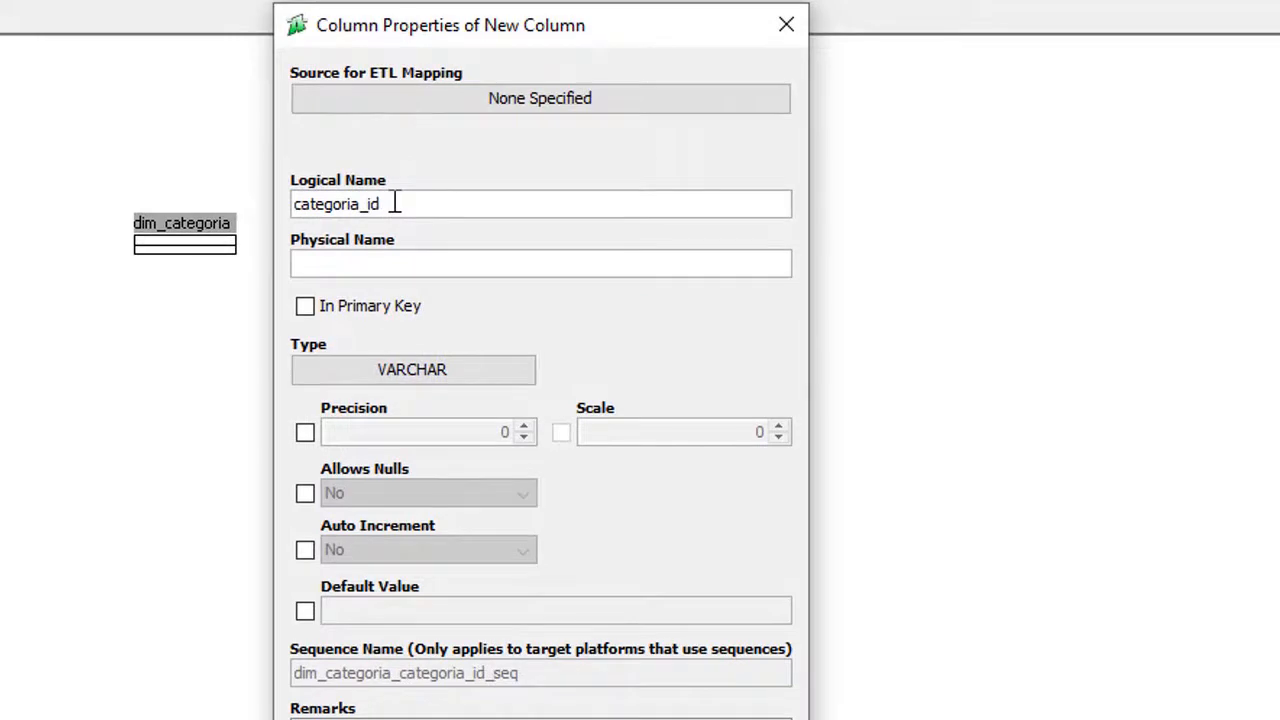
{"action": "left_click", "coordinate": [305, 310]}
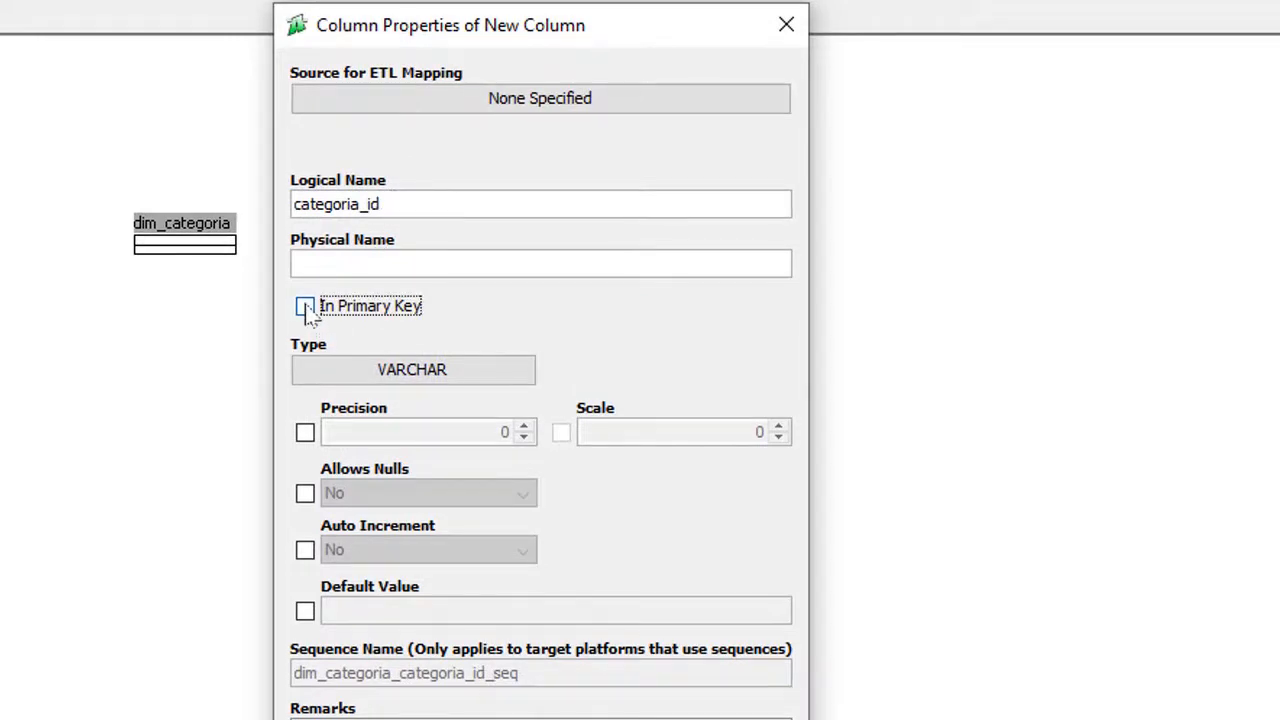
{"action": "left_click", "coordinate": [430, 372]}
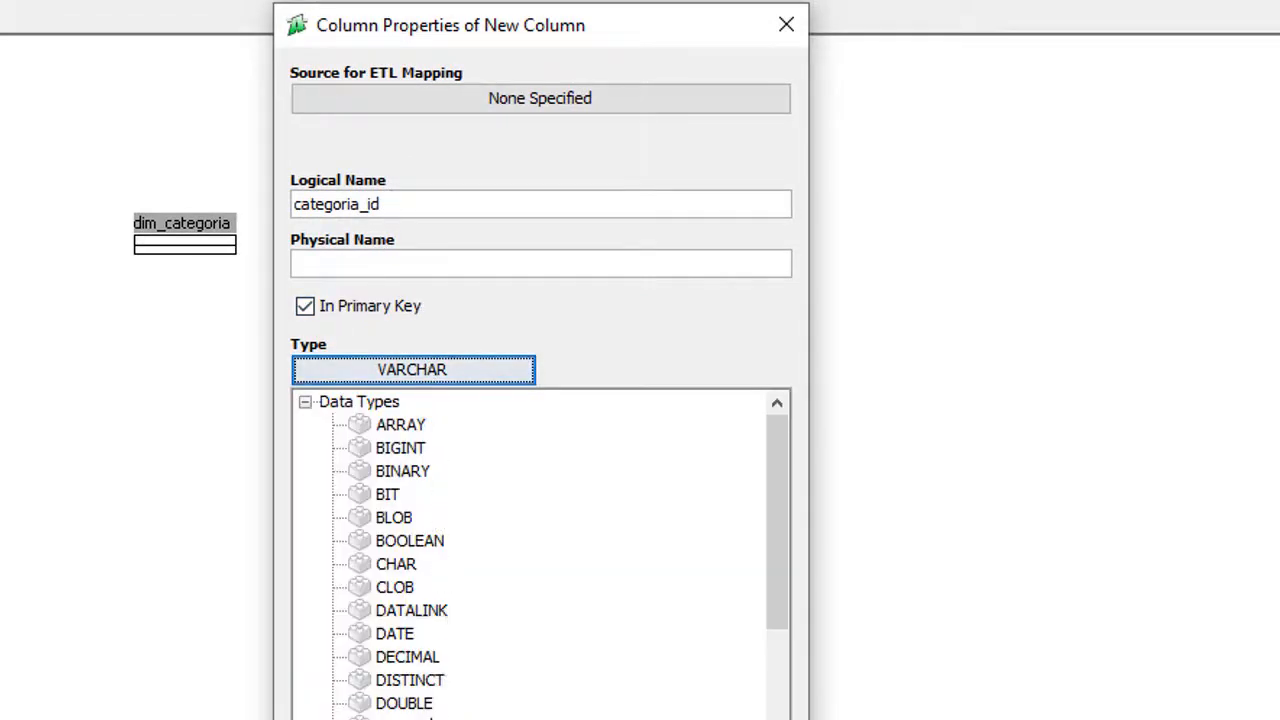
{"action": "left_click", "coordinate": [452, 719]}
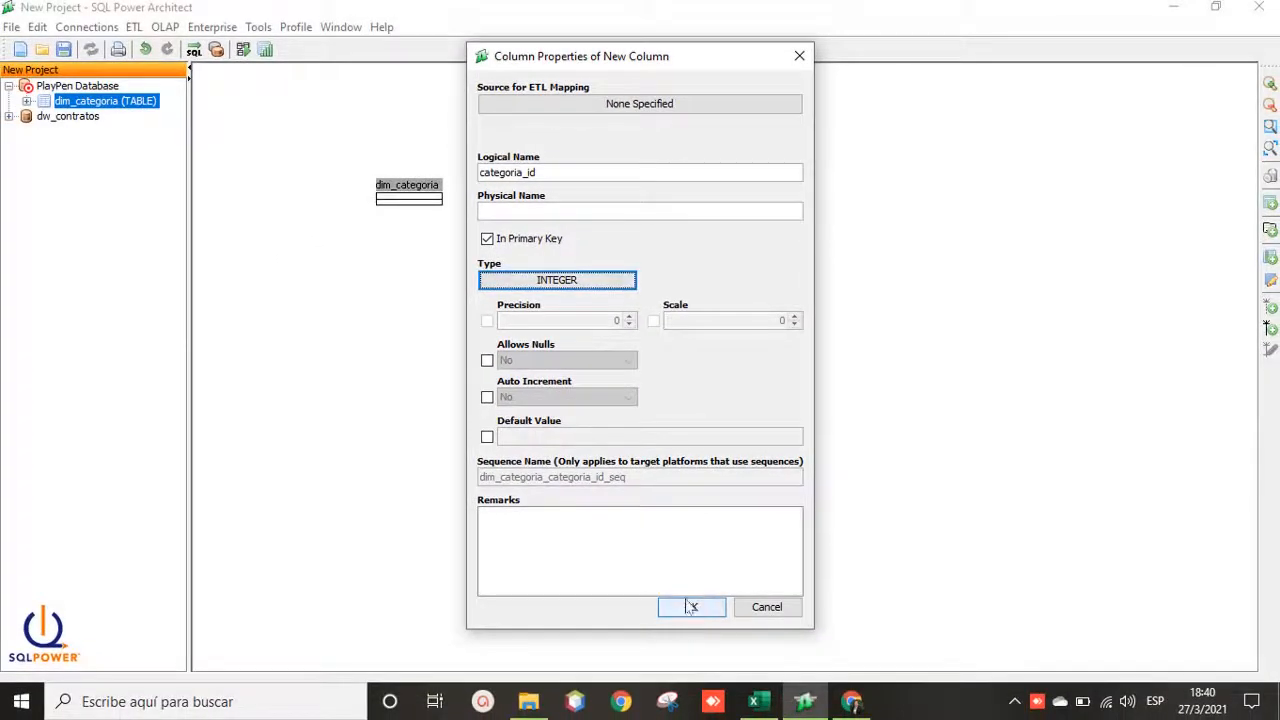
{"action": "left_click", "coordinate": [690, 607]}
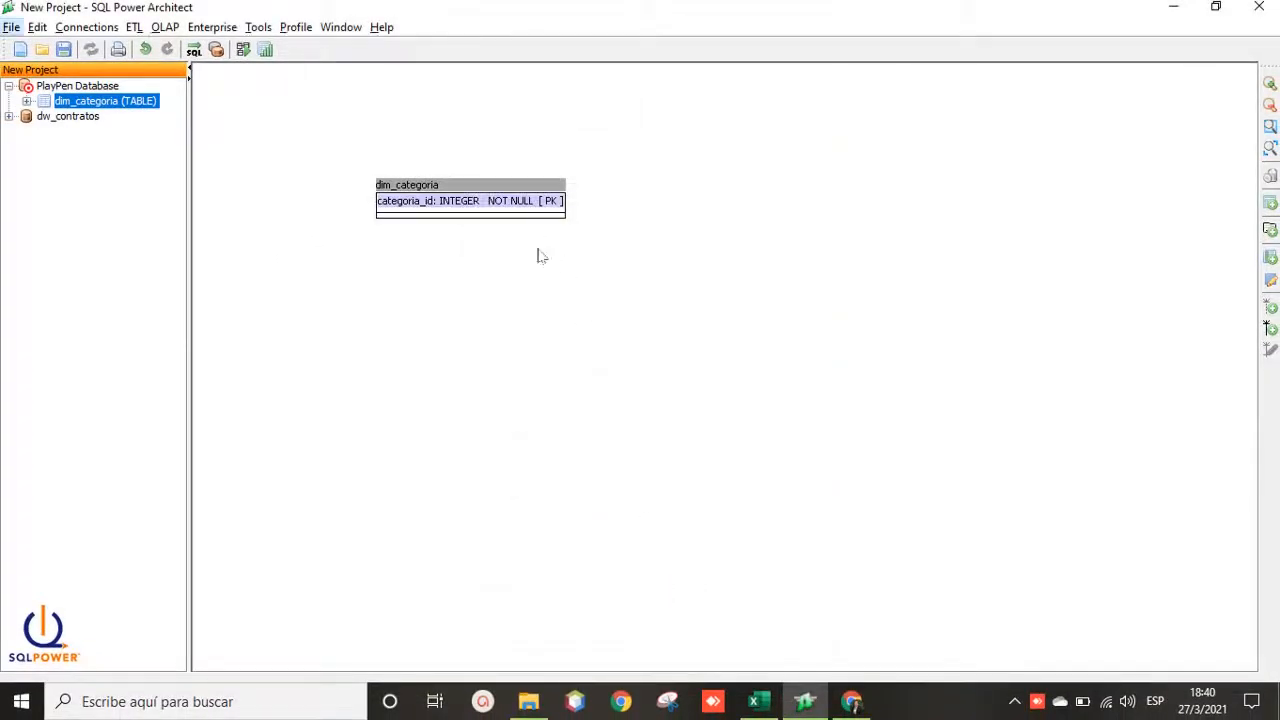
Step: Check the categoria_codigo column in the categoria spreadsheet, then return to the model
{"action": "key", "text": "alt+Tab"}
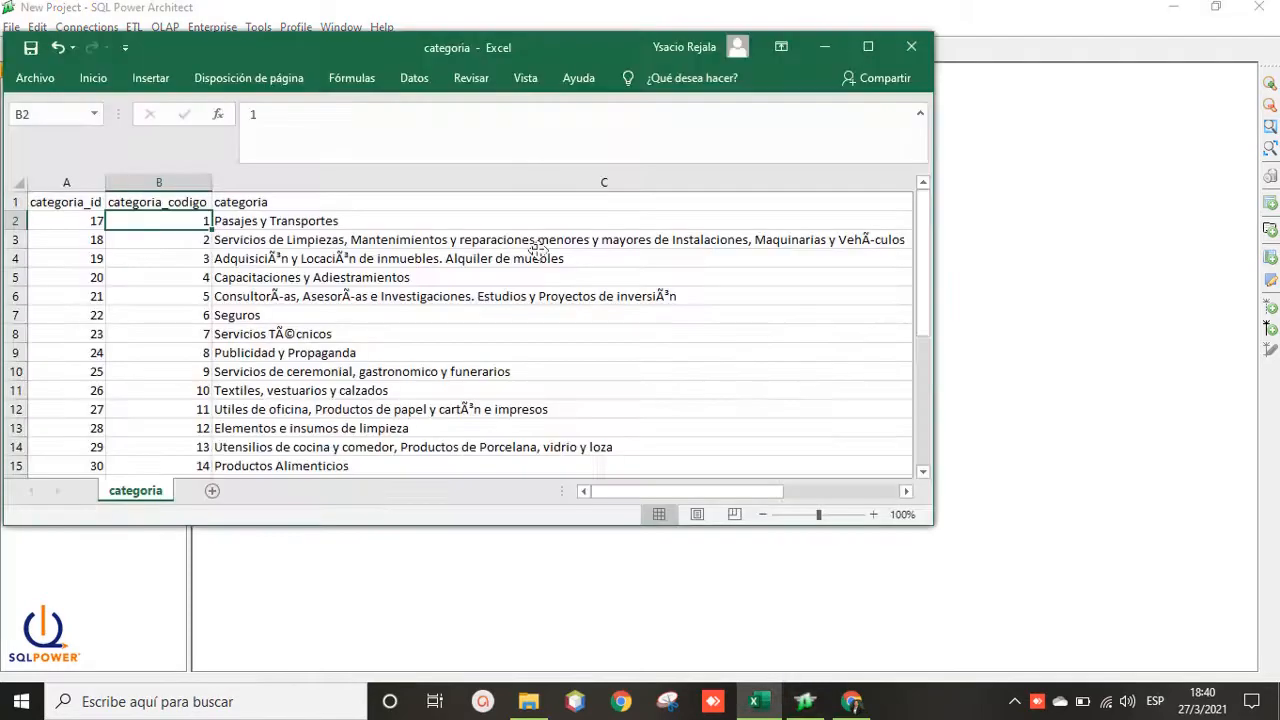
{"action": "left_click", "coordinate": [145, 201]}
{"action": "key", "text": "alt+Tab"}
Step: Add a categoria_cod INTEGER column to dim_categoria, glancing at the spreadsheet afterward
{"action": "right_click", "coordinate": [465, 205]}
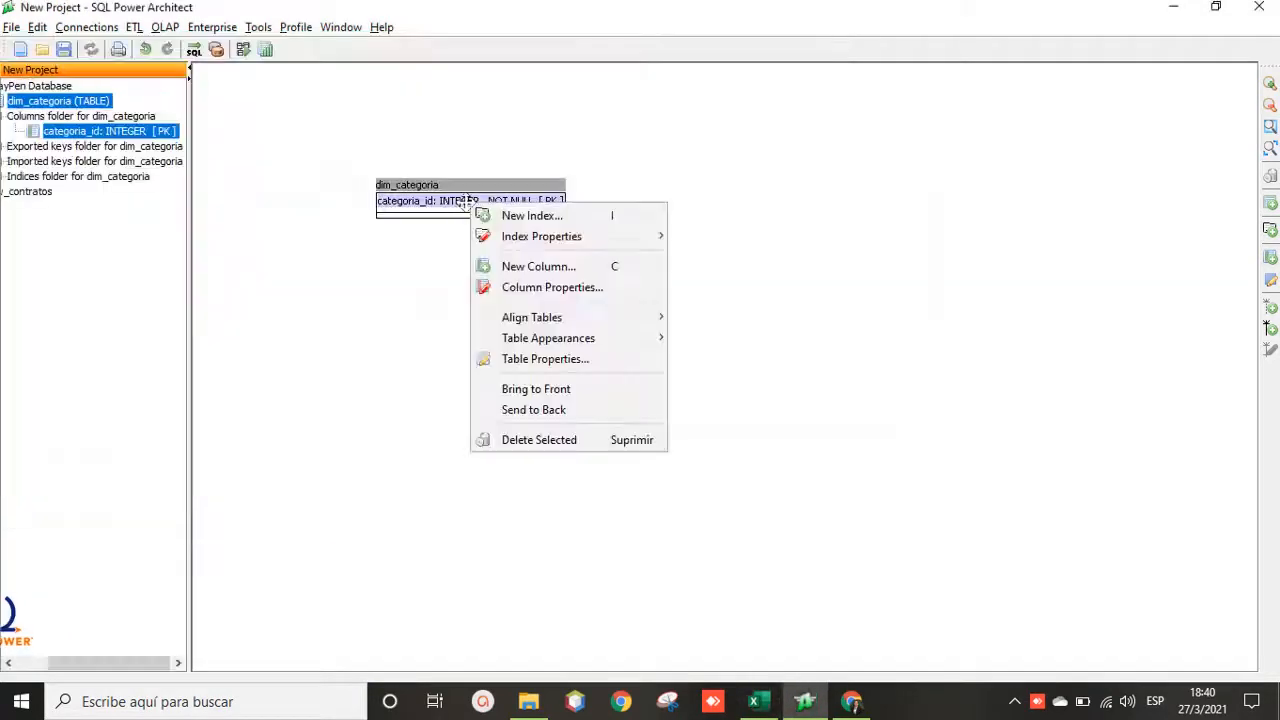
{"action": "left_click", "coordinate": [544, 263]}
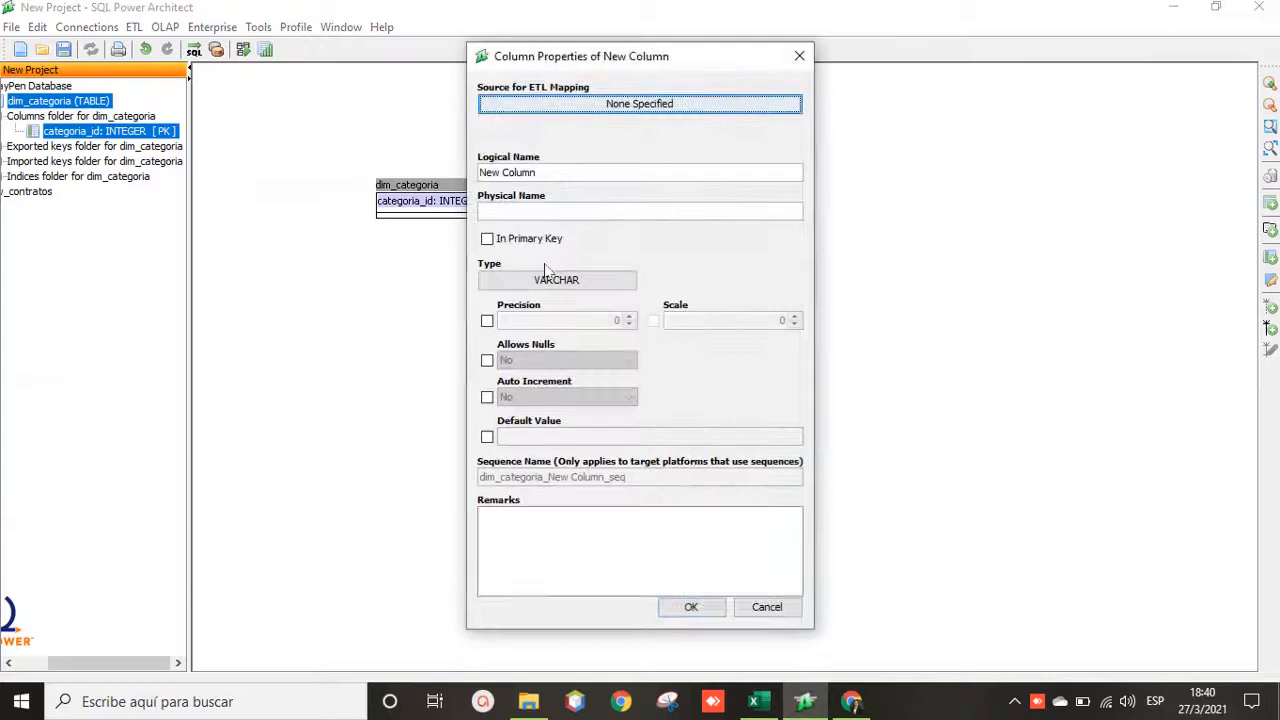
{"action": "double_click", "coordinate": [552, 174]}
{"action": "key", "text": "BackSpace"}
{"action": "key", "text": "BackSpace"}
{"action": "key", "text": "BackSpace"}
{"action": "key", "text": "BackSpace"}
{"action": "key", "text": "BackSpace"}
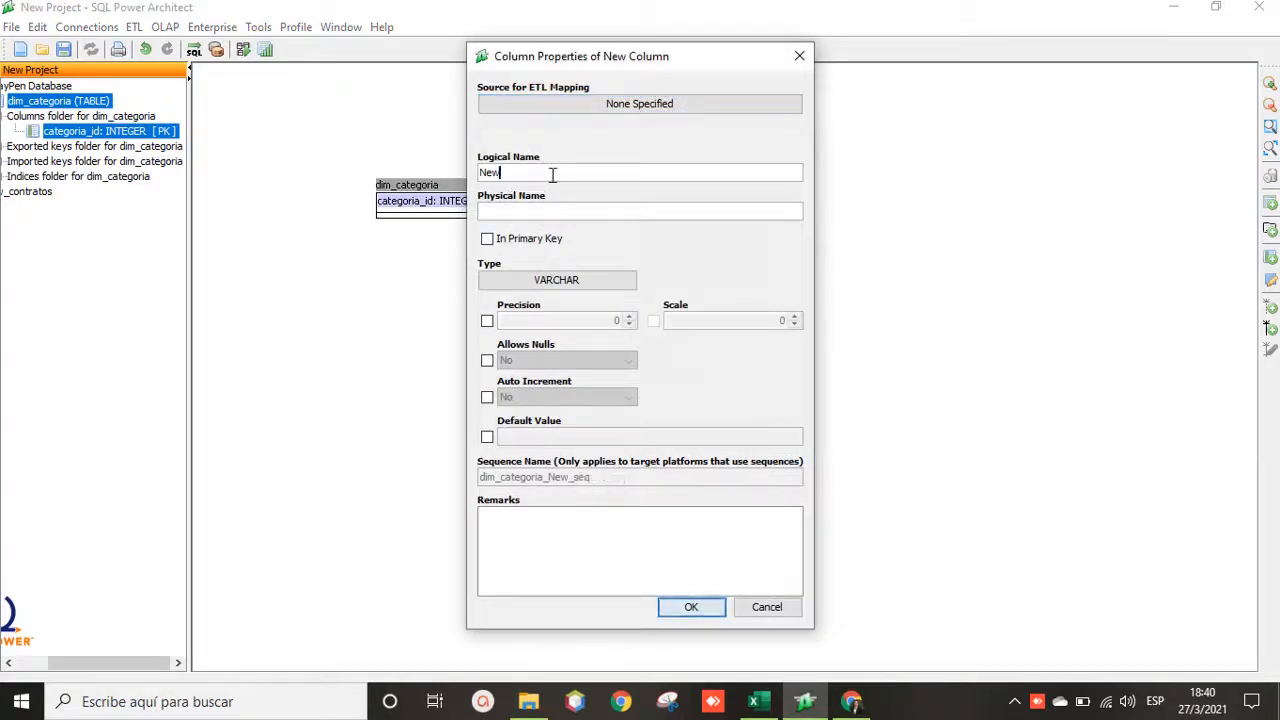
{"action": "type", "text": "categoria_cod"}
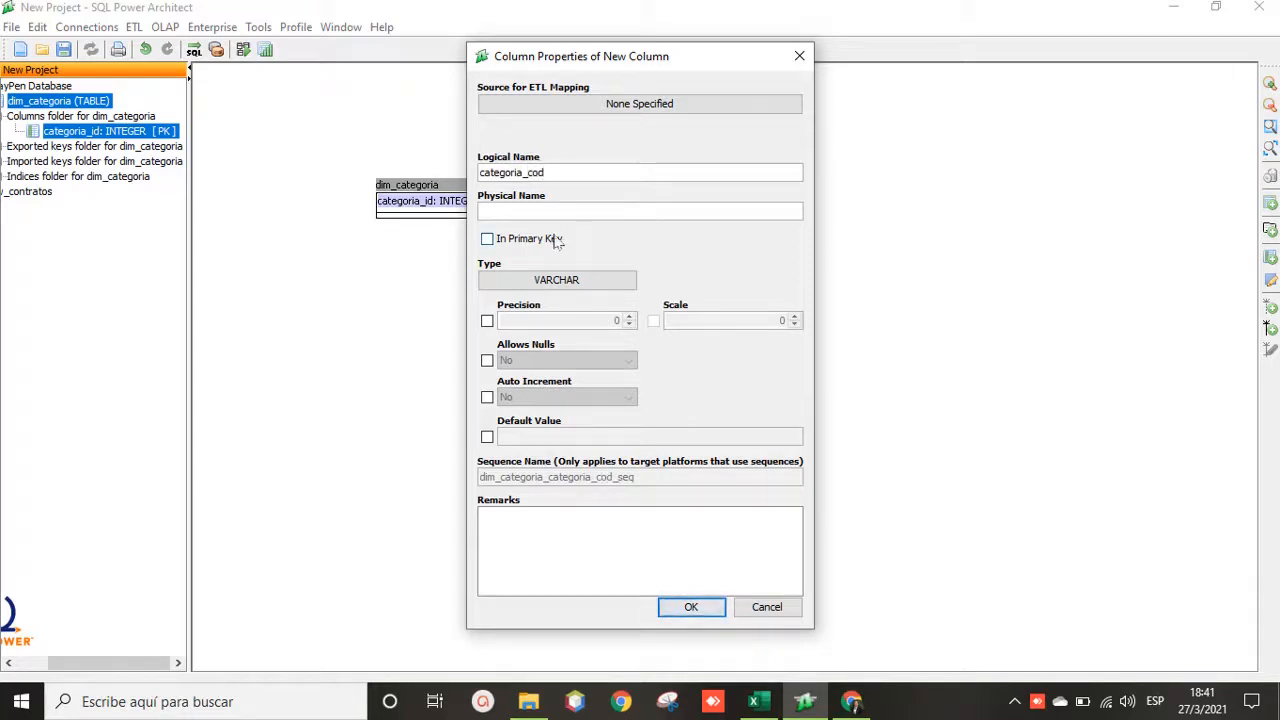
{"action": "left_click", "coordinate": [556, 280]}
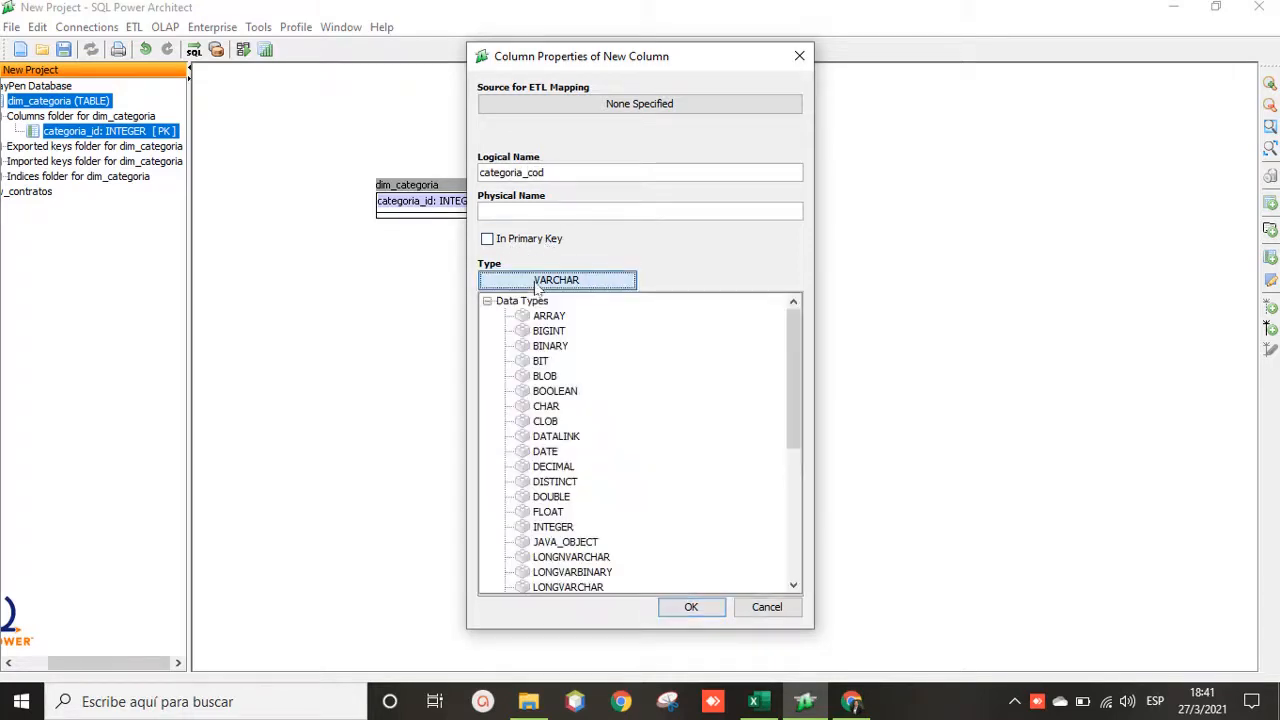
{"action": "left_click", "coordinate": [560, 528]}
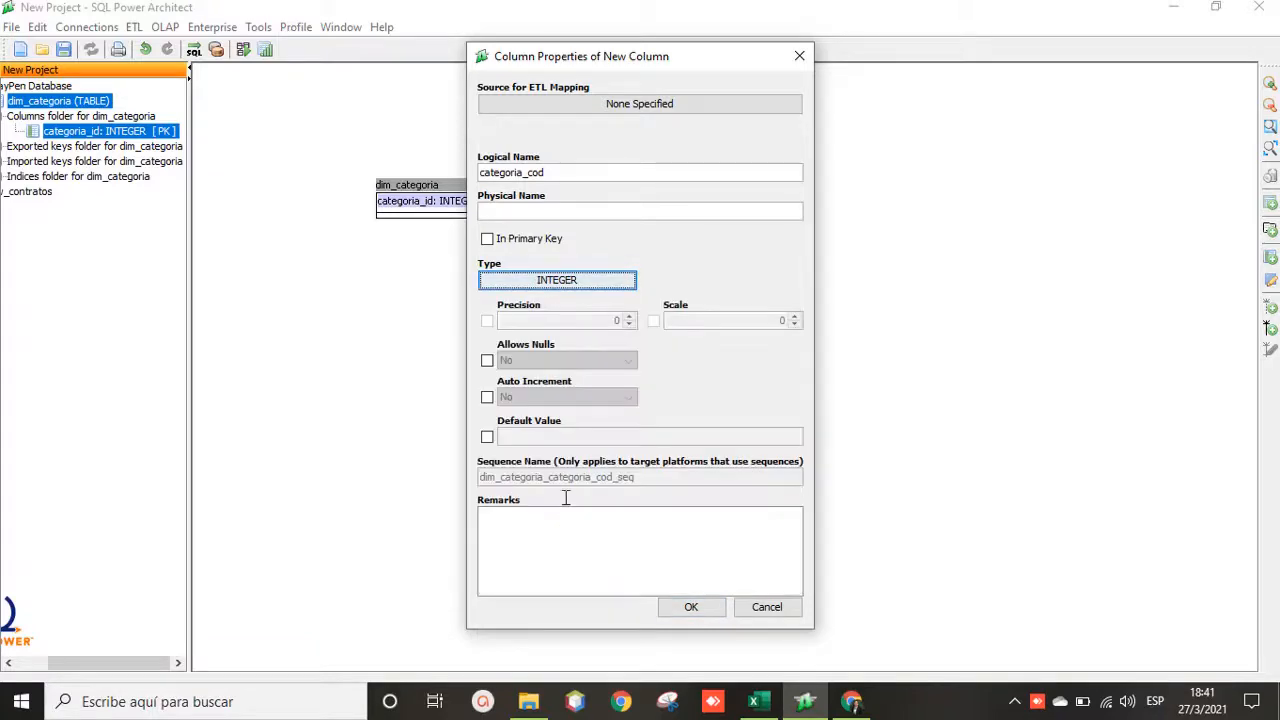
{"action": "left_click", "coordinate": [693, 609]}
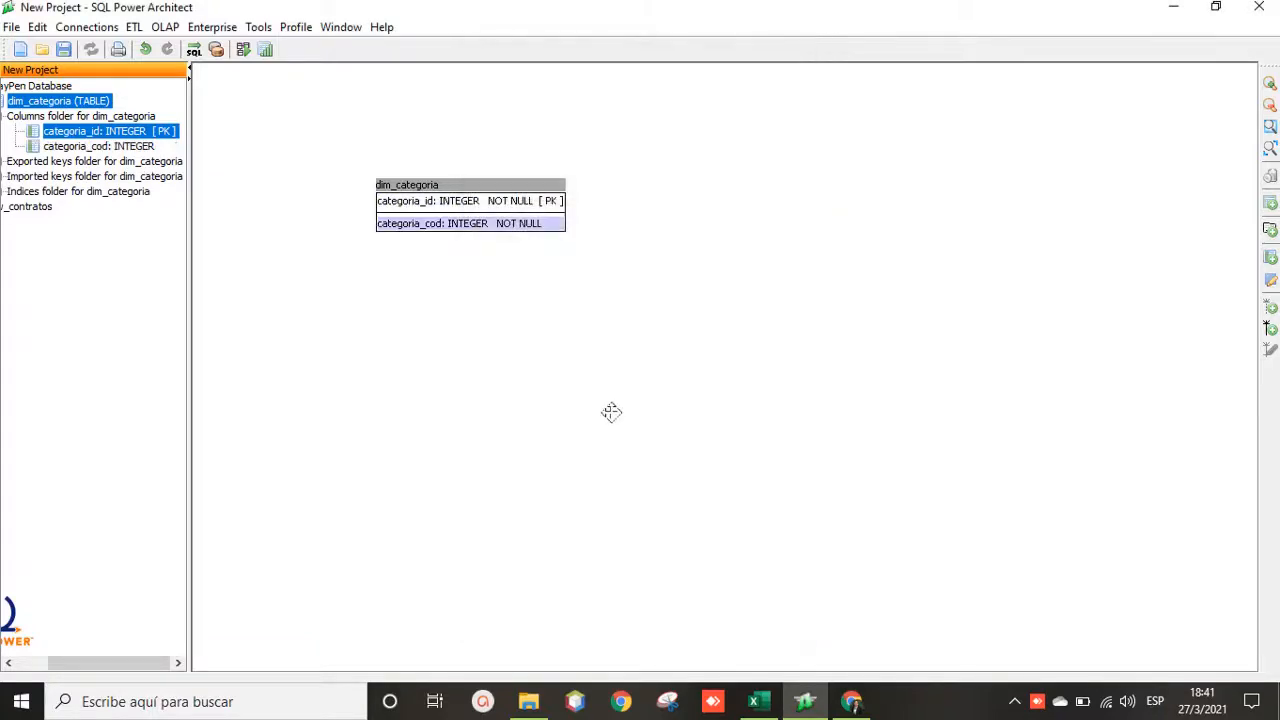
{"action": "key", "text": "alt+Tab"}
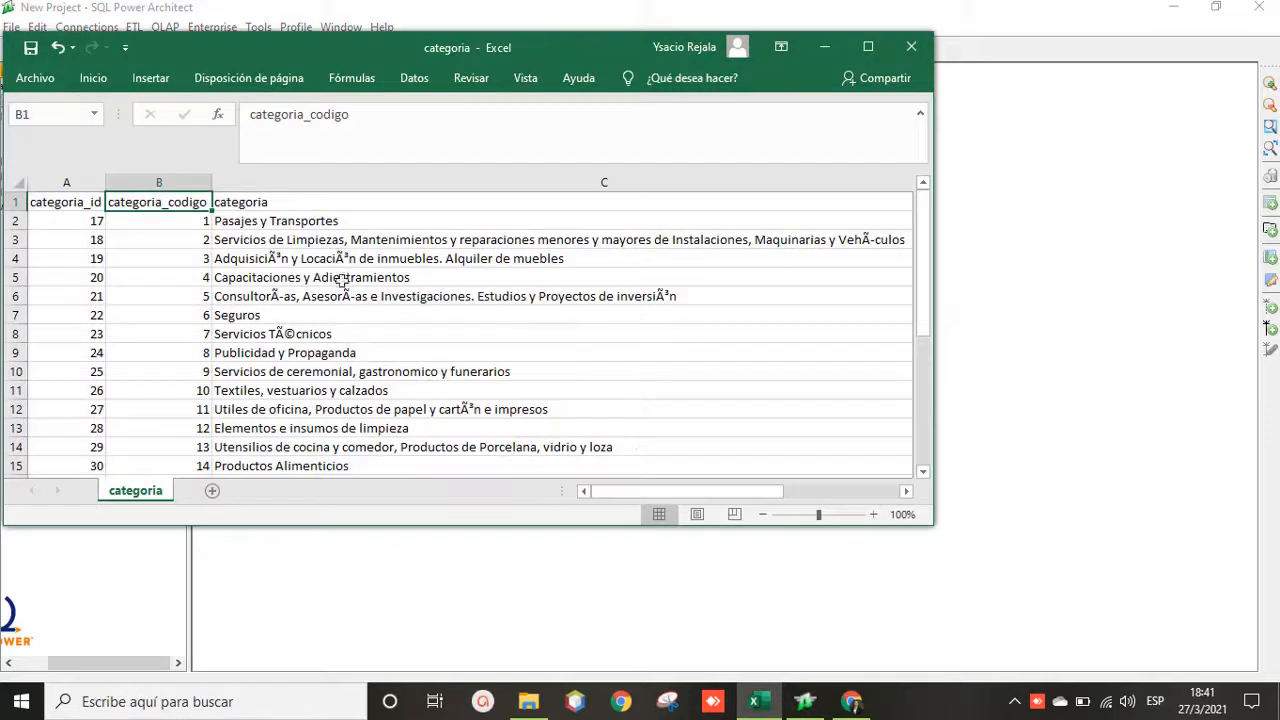
{"action": "key", "text": "alt+Tab"}
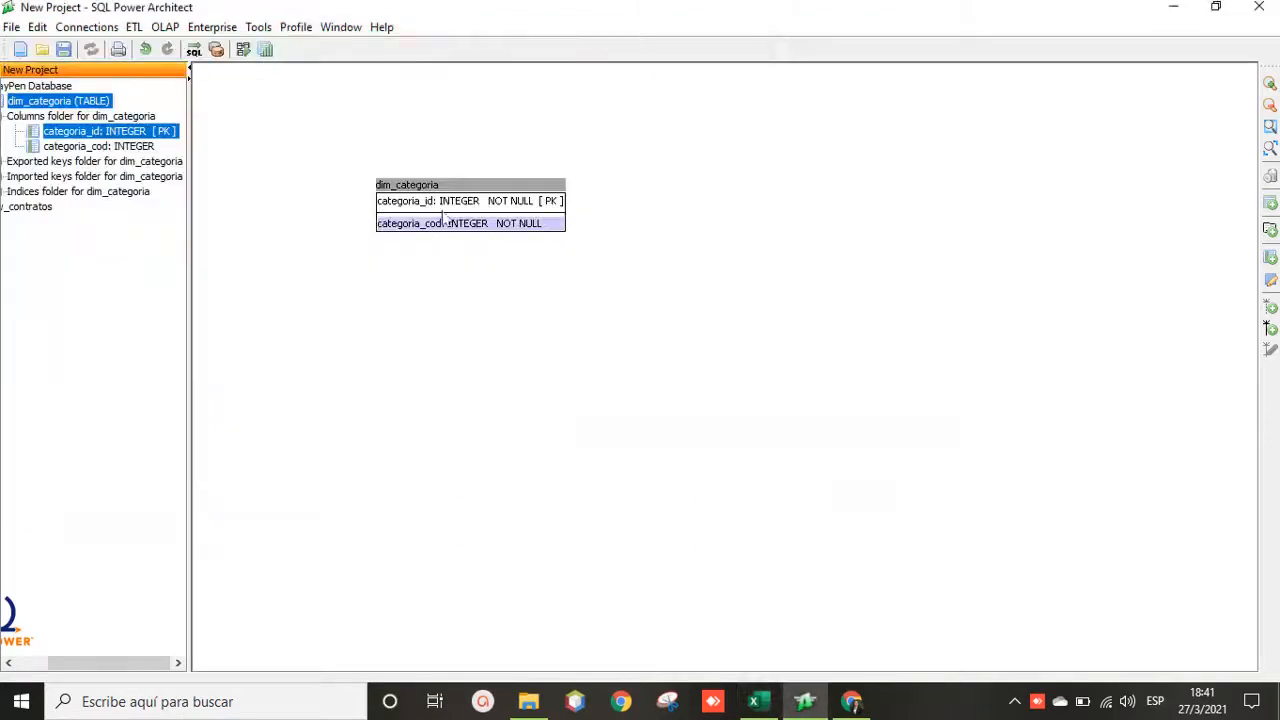
Step: Add a categoria VARCHAR(255) column and move dim_categoria to the upper left
{"action": "right_click", "coordinate": [470, 189]}
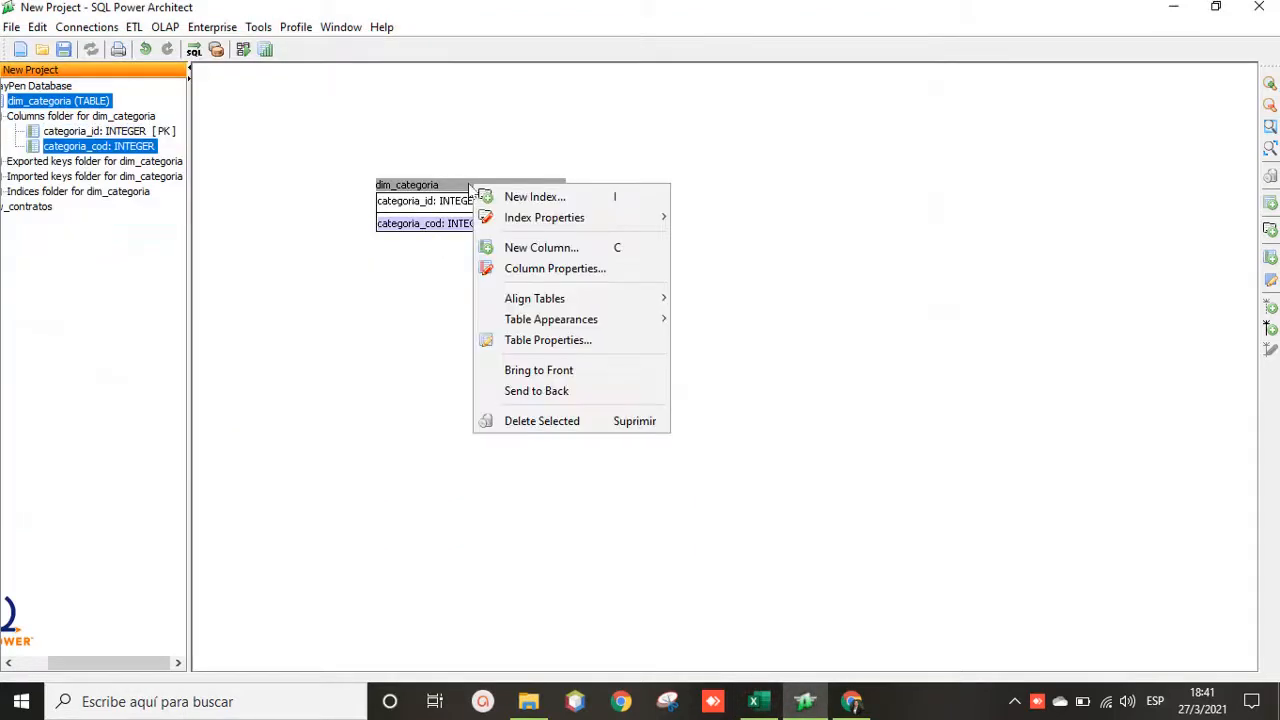
{"action": "left_click", "coordinate": [533, 247]}
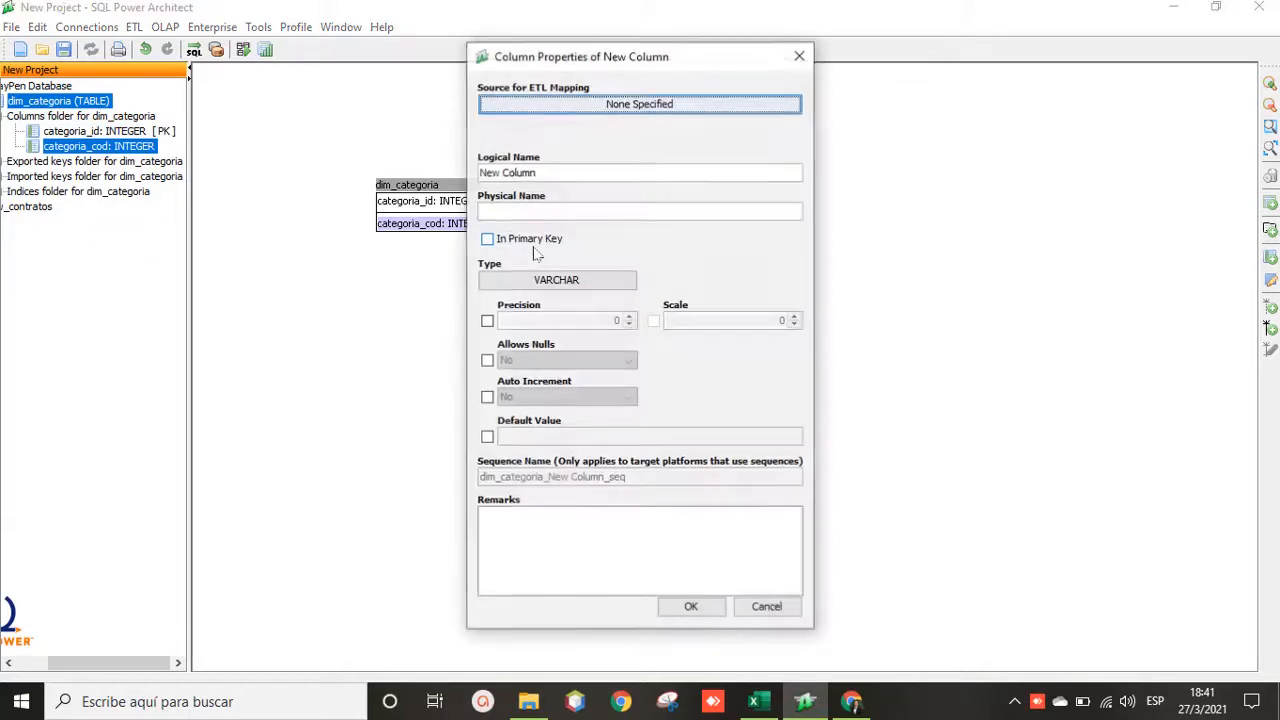
{"action": "triple_click", "coordinate": [554, 172]}
{"action": "type", "text": "categoria"}
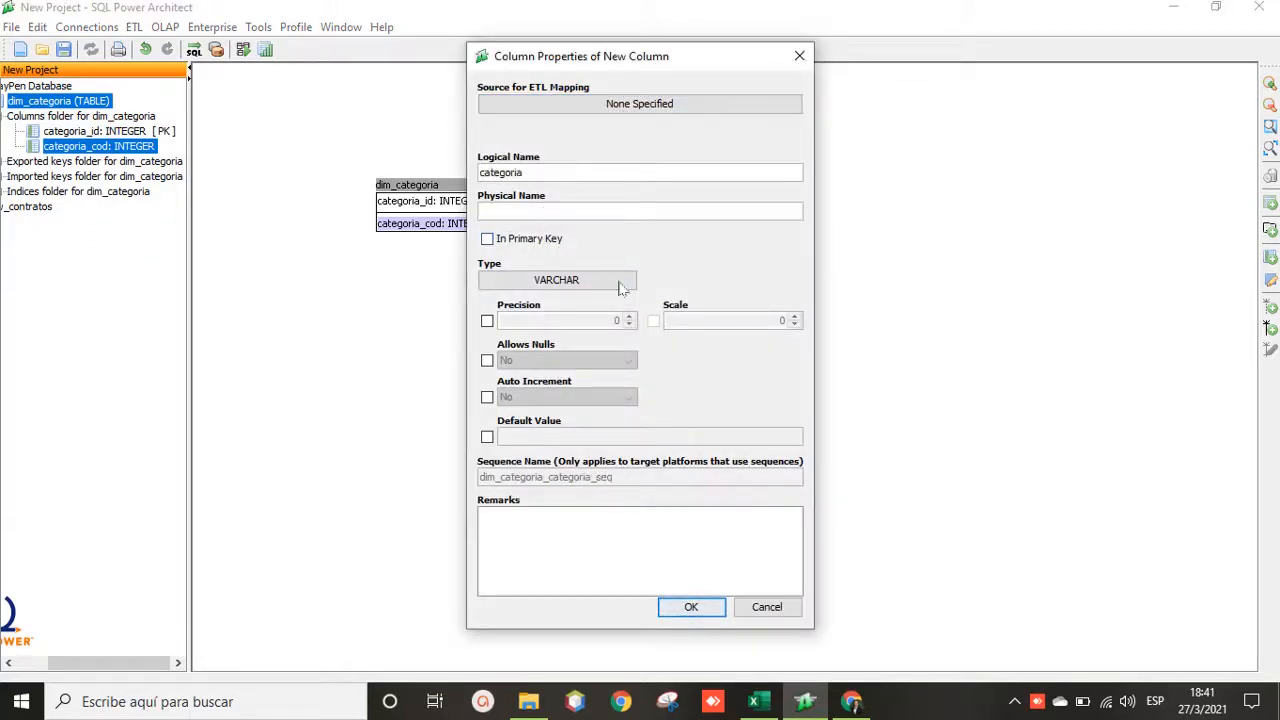
{"action": "left_click", "coordinate": [487, 320]}
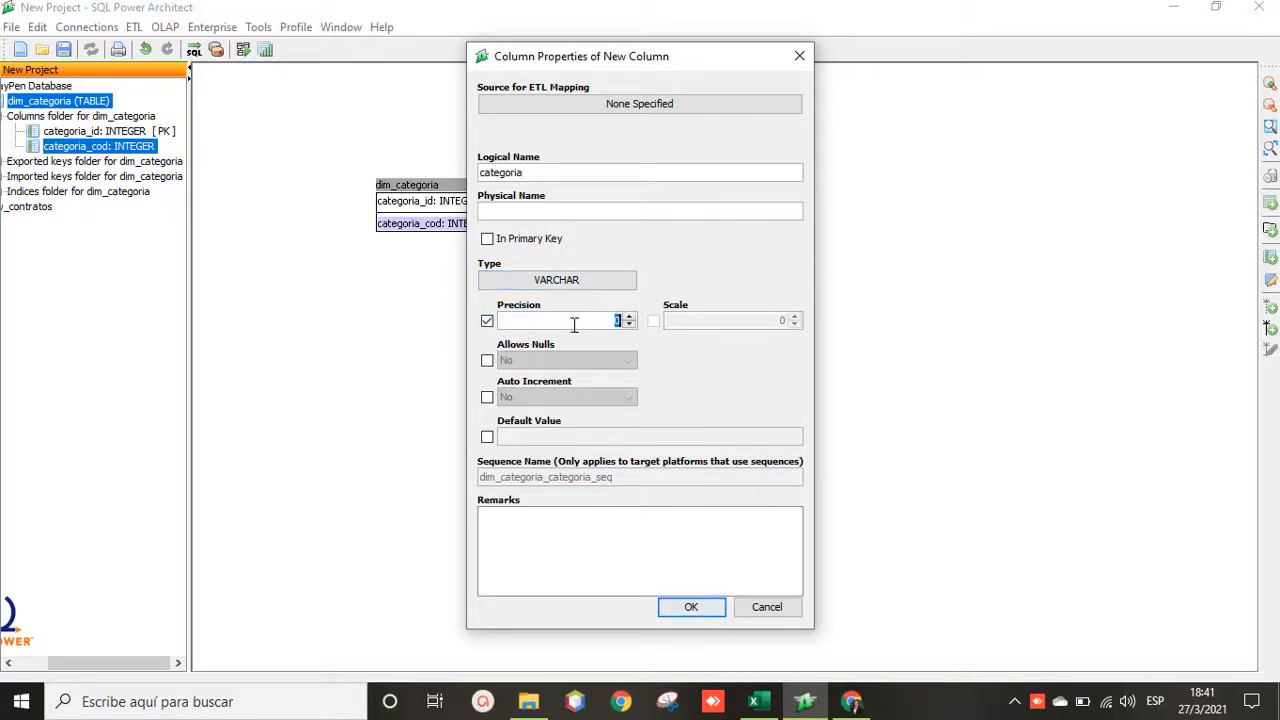
{"action": "type", "text": "255"}
{"action": "left_click", "coordinate": [698, 607]}
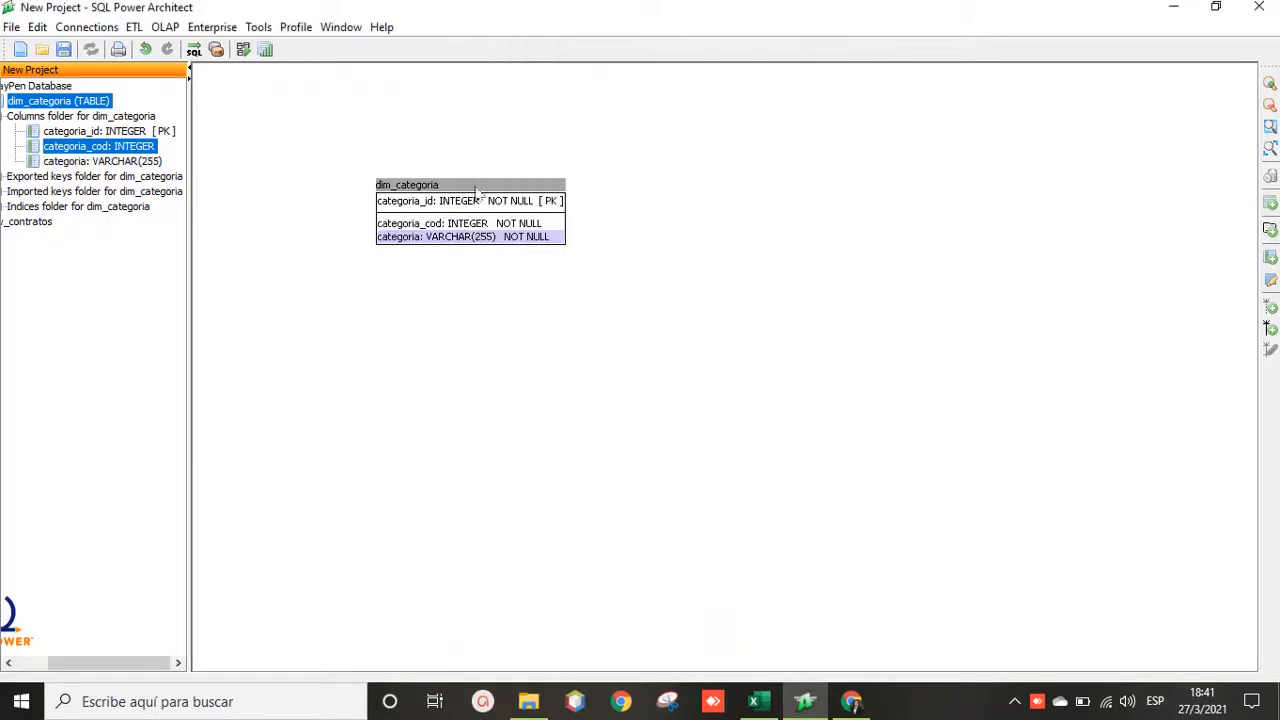
{"action": "left_click_drag", "start_coordinate": [476, 190], "coordinate": [398, 128]}
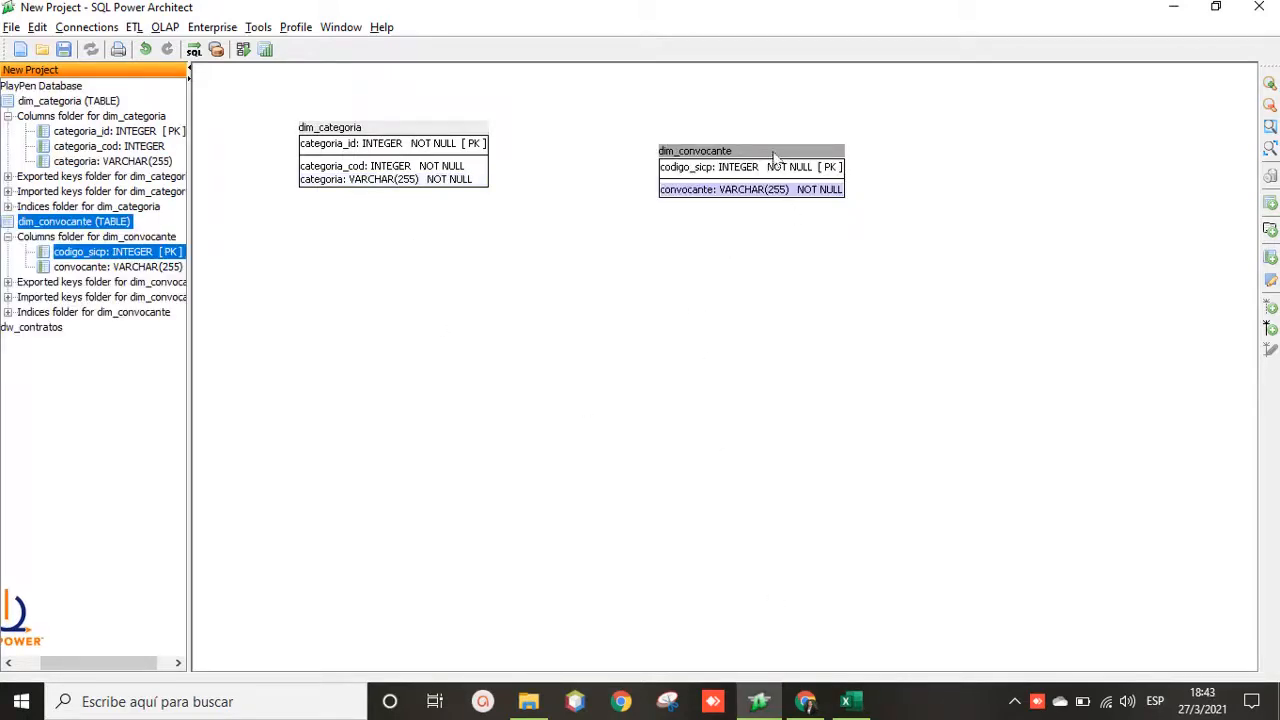
Step: Spread dim_convocante, dim_proveedor, dim_sistema_adjudicacion, dim_tipo_procedimiento, dim_moneda and dim_categoria around the canvas
{"action": "left_click_drag", "start_coordinate": [773, 157], "coordinate": [694, 135]}
{"action": "left_click", "coordinate": [988, 217]}
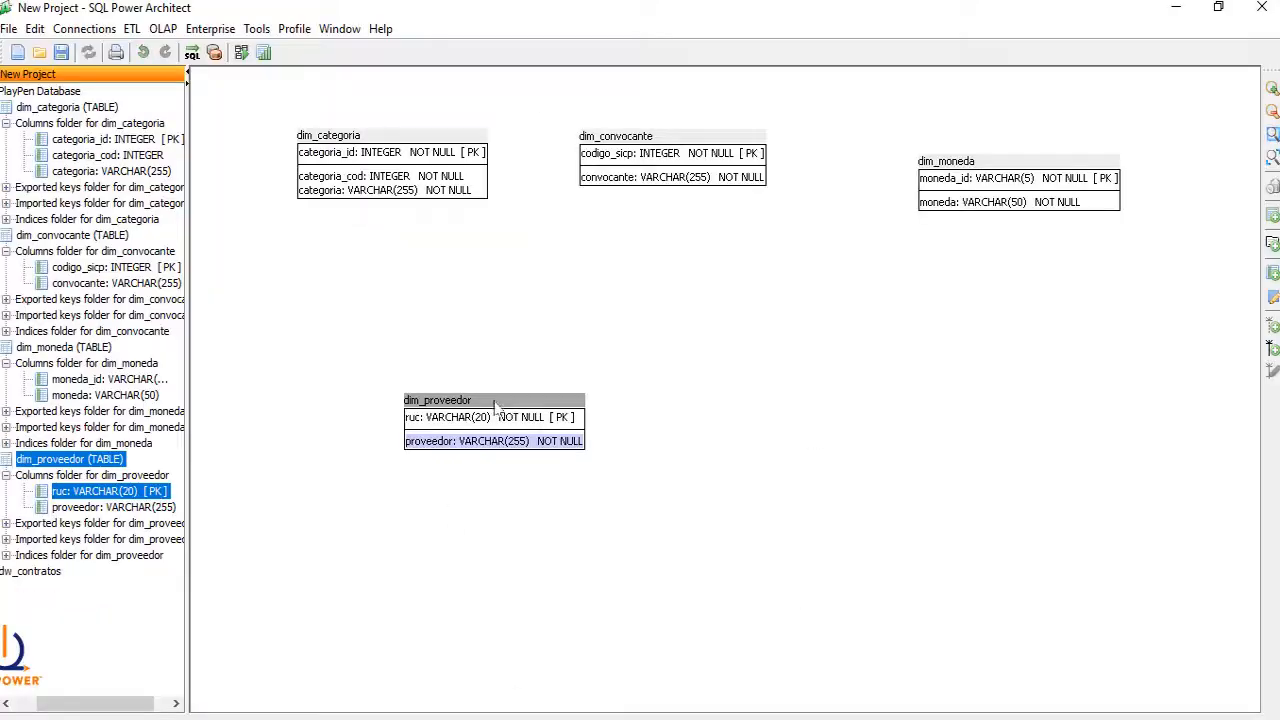
{"action": "left_click_drag", "start_coordinate": [494, 404], "coordinate": [376, 332]}
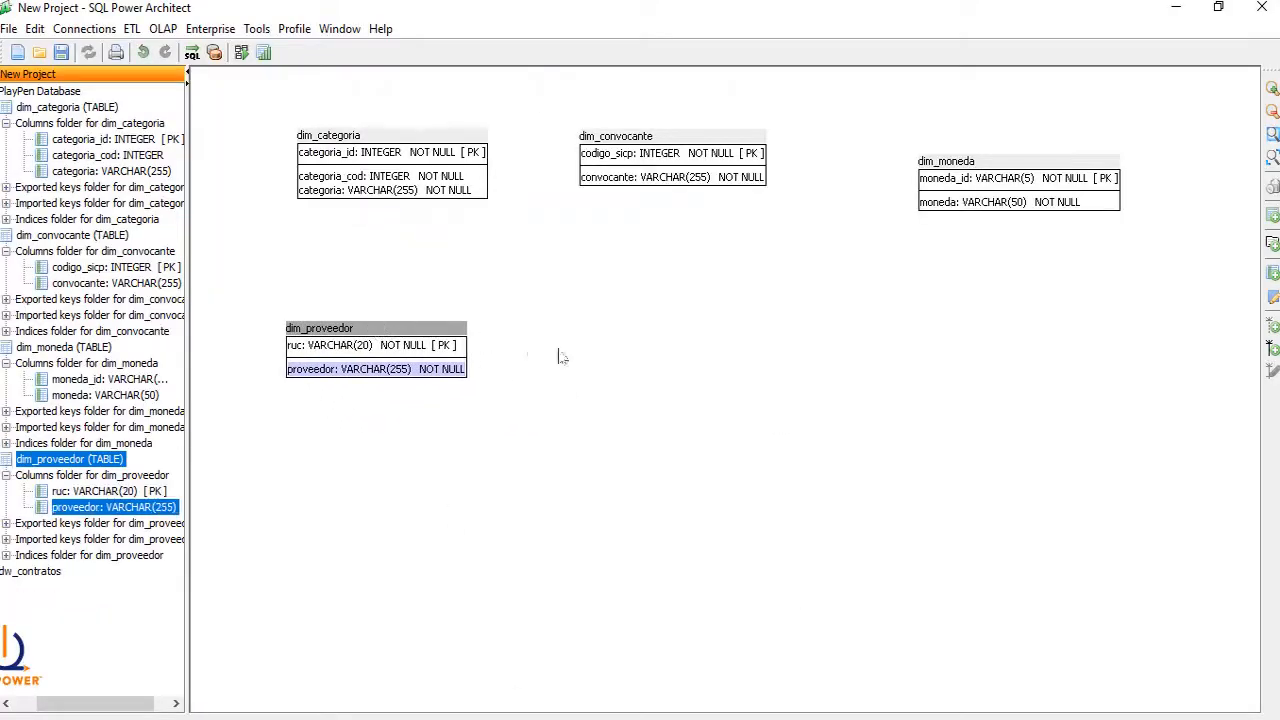
{"action": "left_click", "coordinate": [589, 362]}
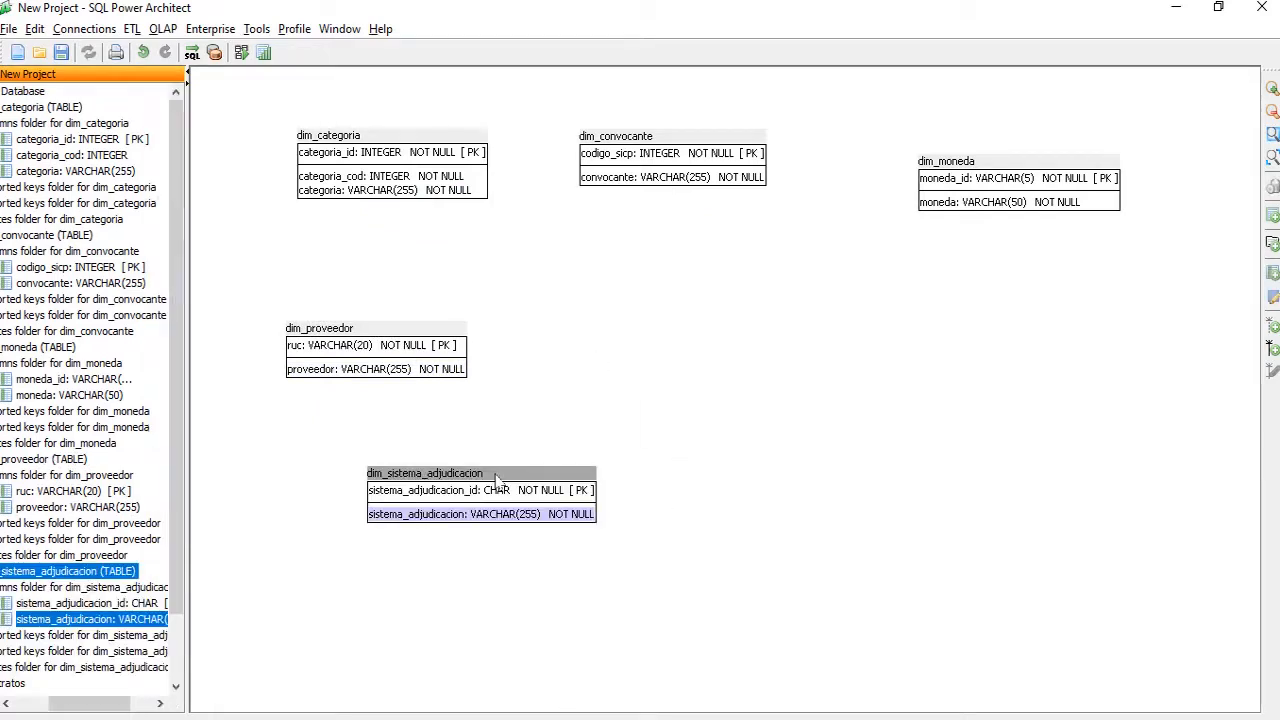
{"action": "left_click_drag", "start_coordinate": [495, 472], "coordinate": [495, 514]}
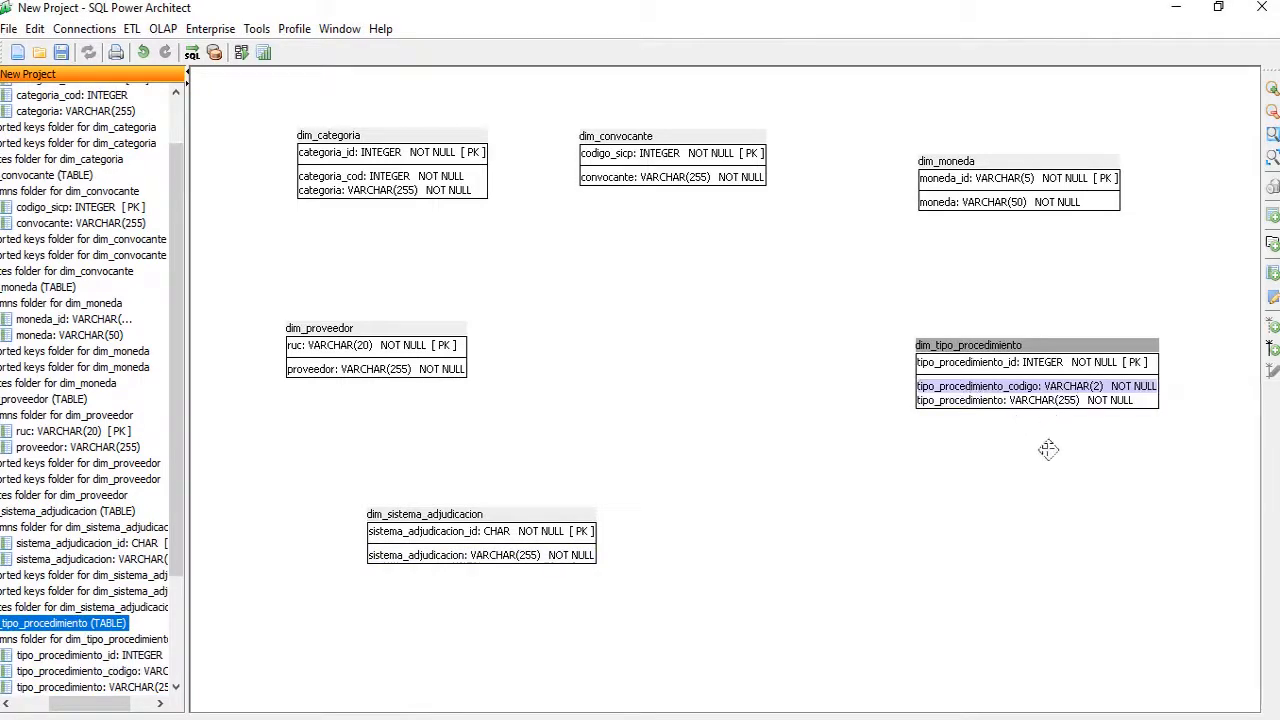
{"action": "left_click_drag", "start_coordinate": [410, 514], "coordinate": [563, 567]}
{"action": "left_click_drag", "start_coordinate": [375, 330], "coordinate": [360, 390]}
{"action": "left_click_drag", "start_coordinate": [970, 343], "coordinate": [973, 372]}
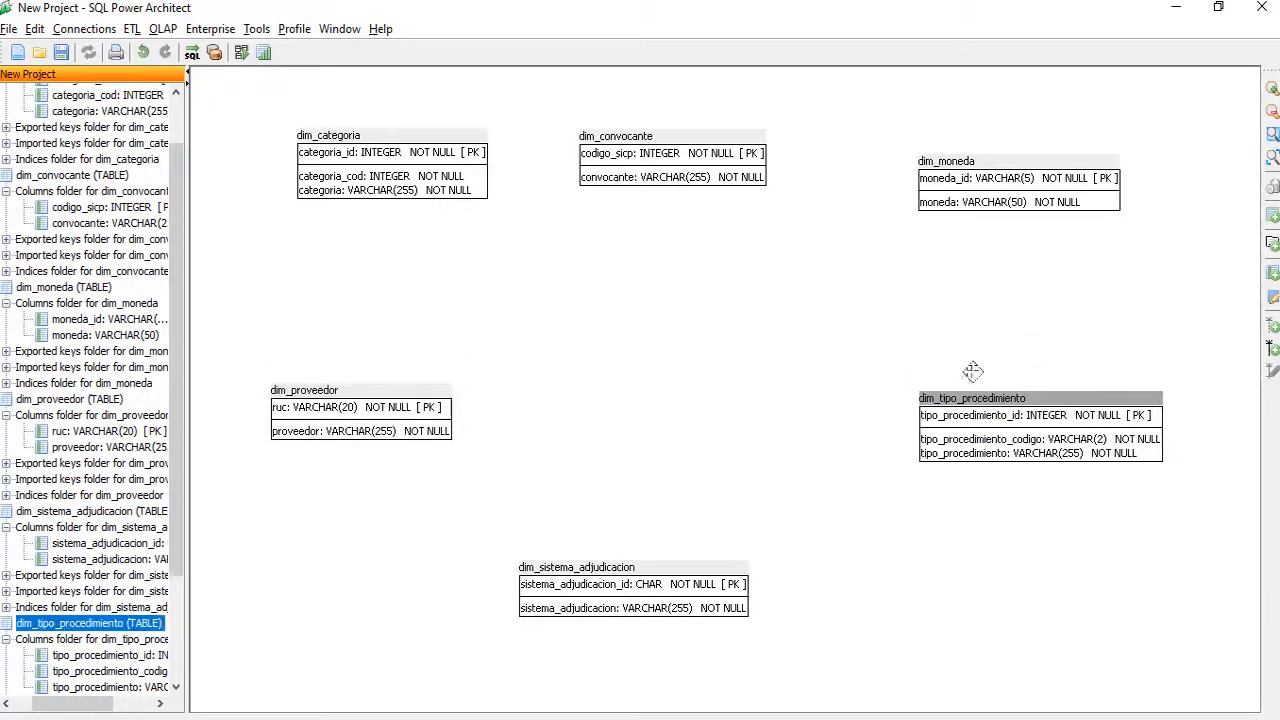
{"action": "left_click_drag", "start_coordinate": [948, 164], "coordinate": [941, 231]}
{"action": "left_click_drag", "start_coordinate": [674, 131], "coordinate": [681, 128]}
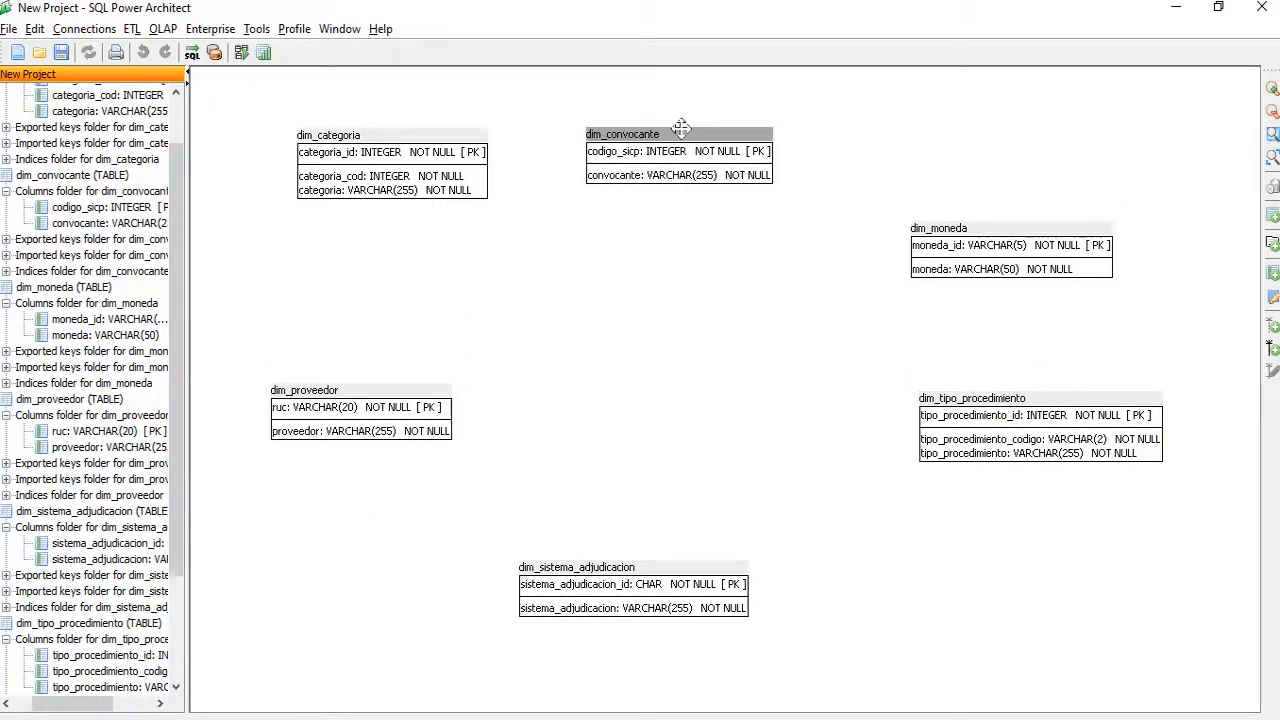
{"action": "left_click_drag", "start_coordinate": [420, 133], "coordinate": [410, 208]}
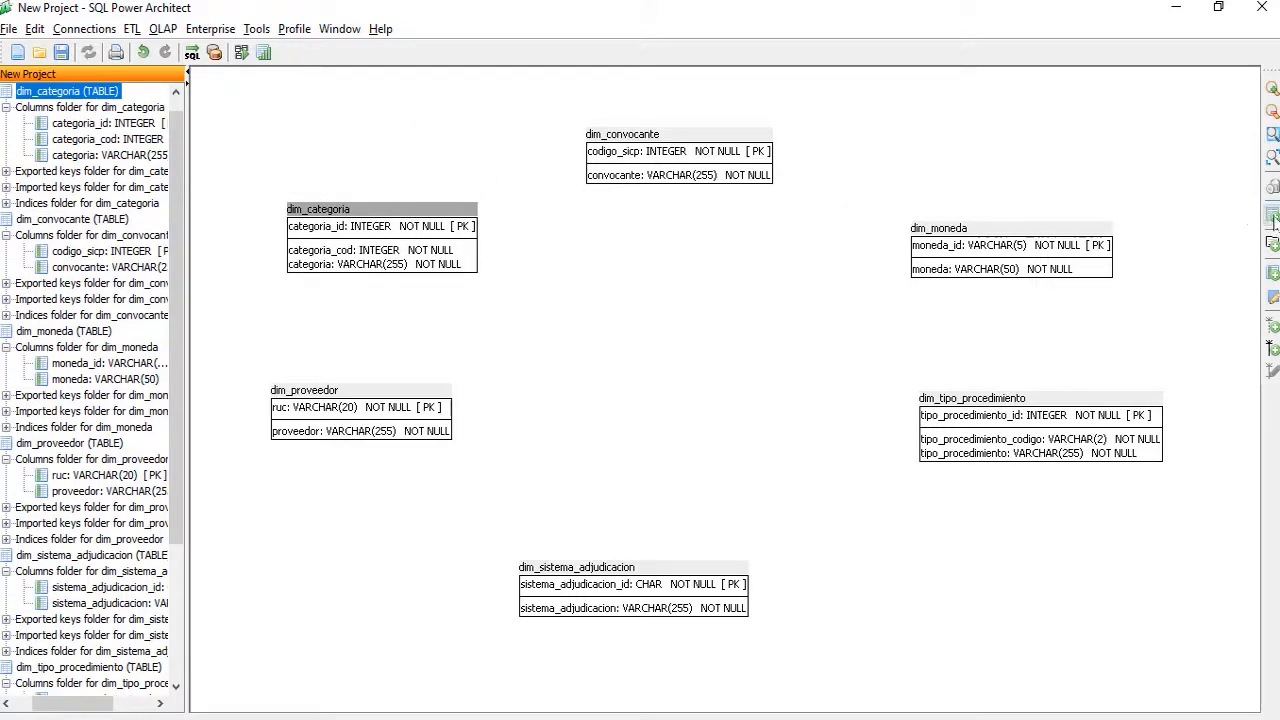
Step: Create a new table named hechos_contratos on the canvas
{"action": "left_click", "coordinate": [612, 352]}
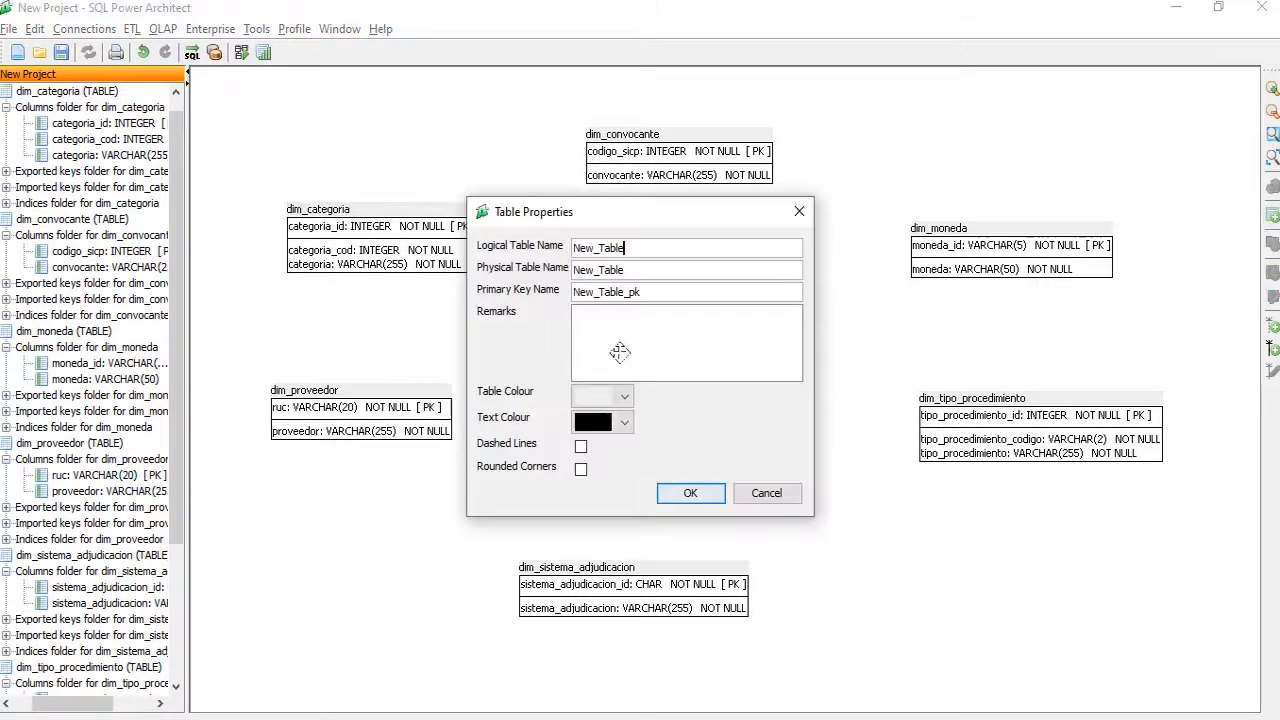
{"action": "left_click_drag", "start_coordinate": [647, 249], "coordinate": [508, 254]}
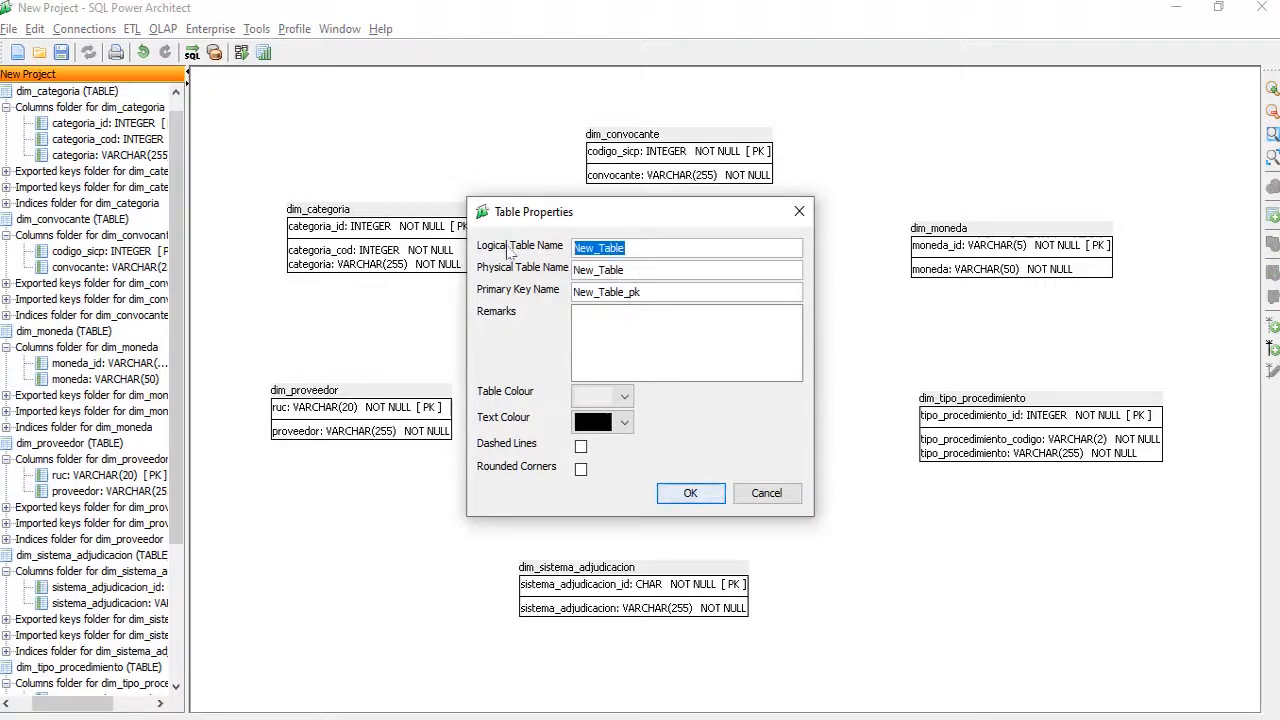
{"action": "type", "text": "hechos_co"}
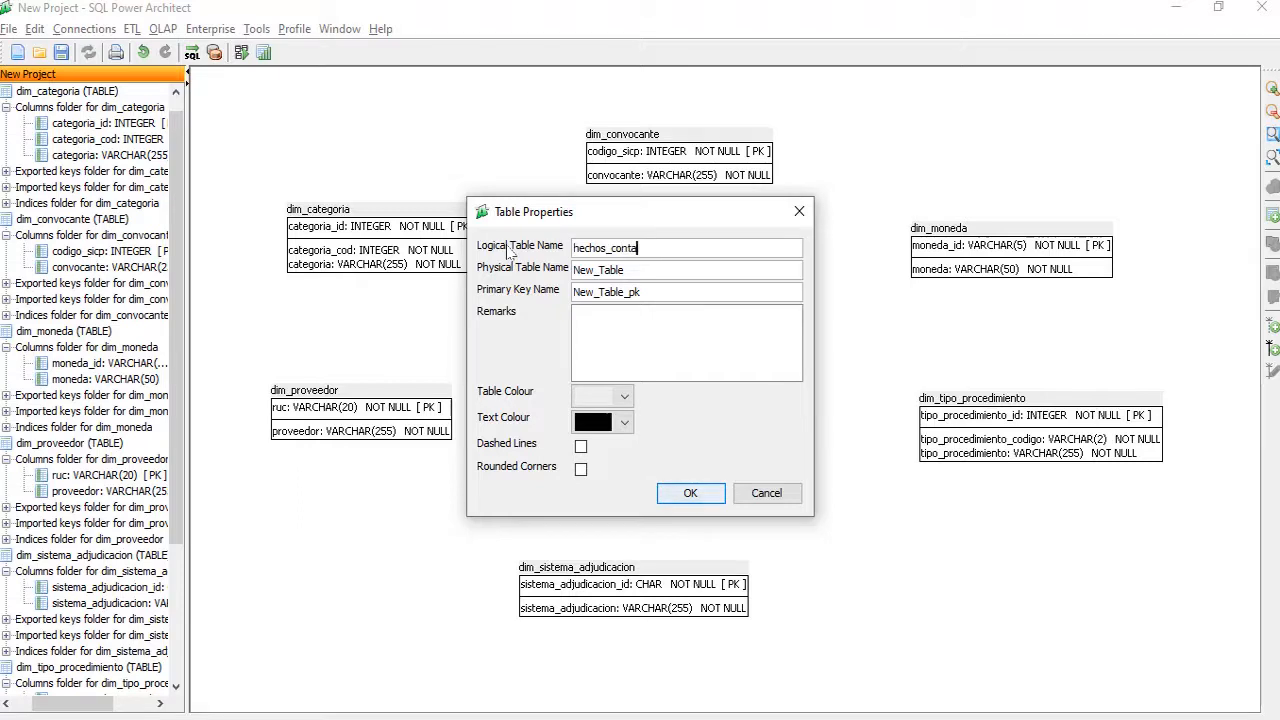
{"action": "type", "text": "ntratos"}
{"action": "left_click", "coordinate": [690, 493]}
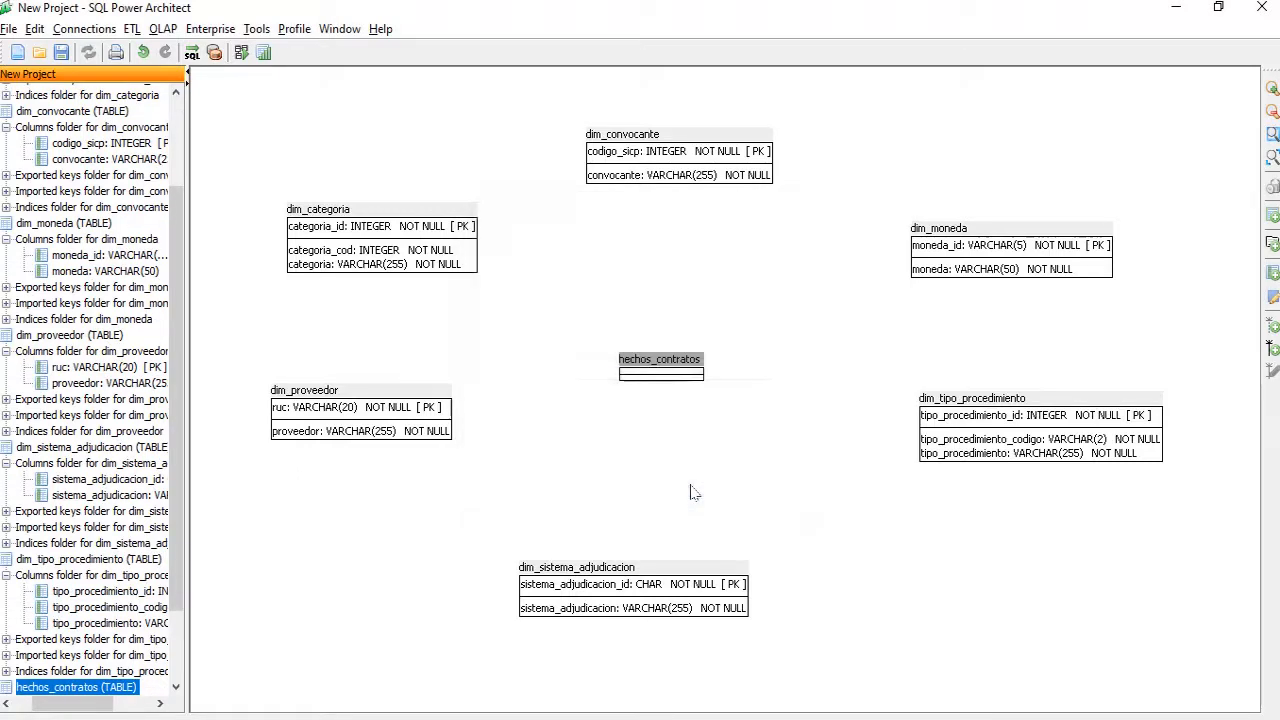
Step: Start a new hechos_contratos column named id_hechos_contrato
{"action": "right_click", "coordinate": [679, 368]}
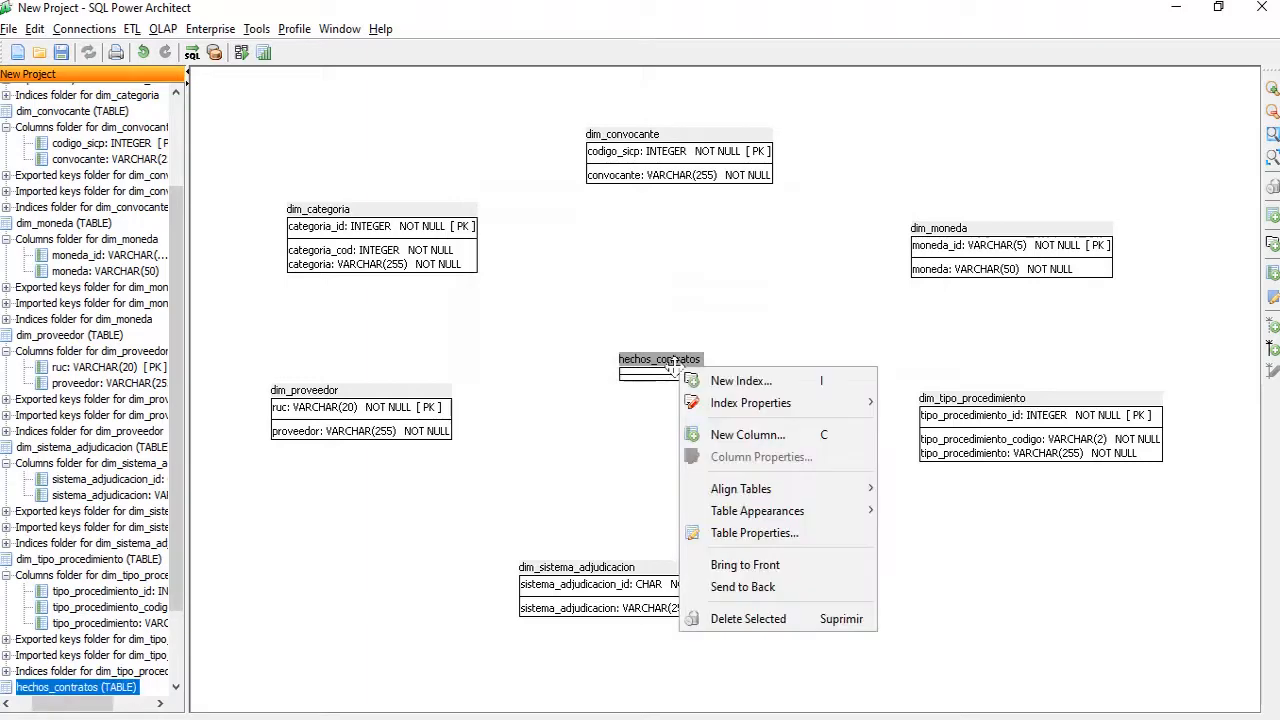
{"action": "left_click", "coordinate": [726, 439]}
{"action": "type", "text": "id_"}
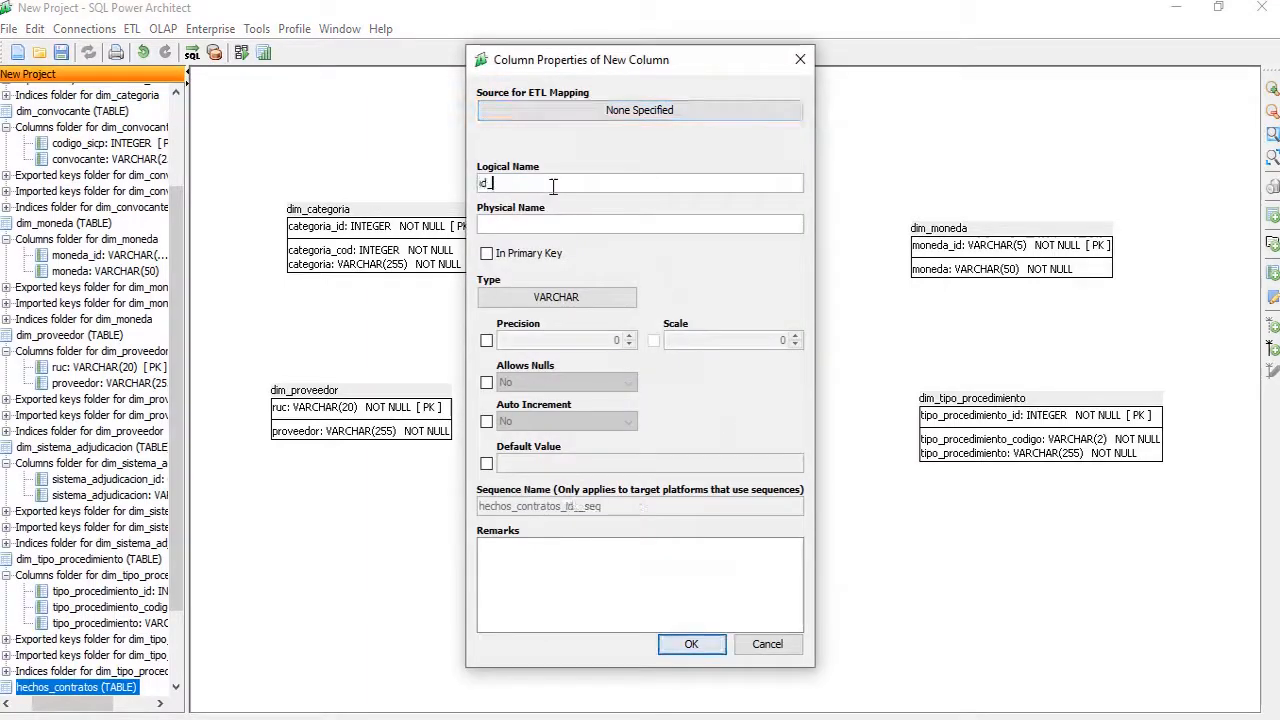
{"action": "type", "text": "hechos_co"}
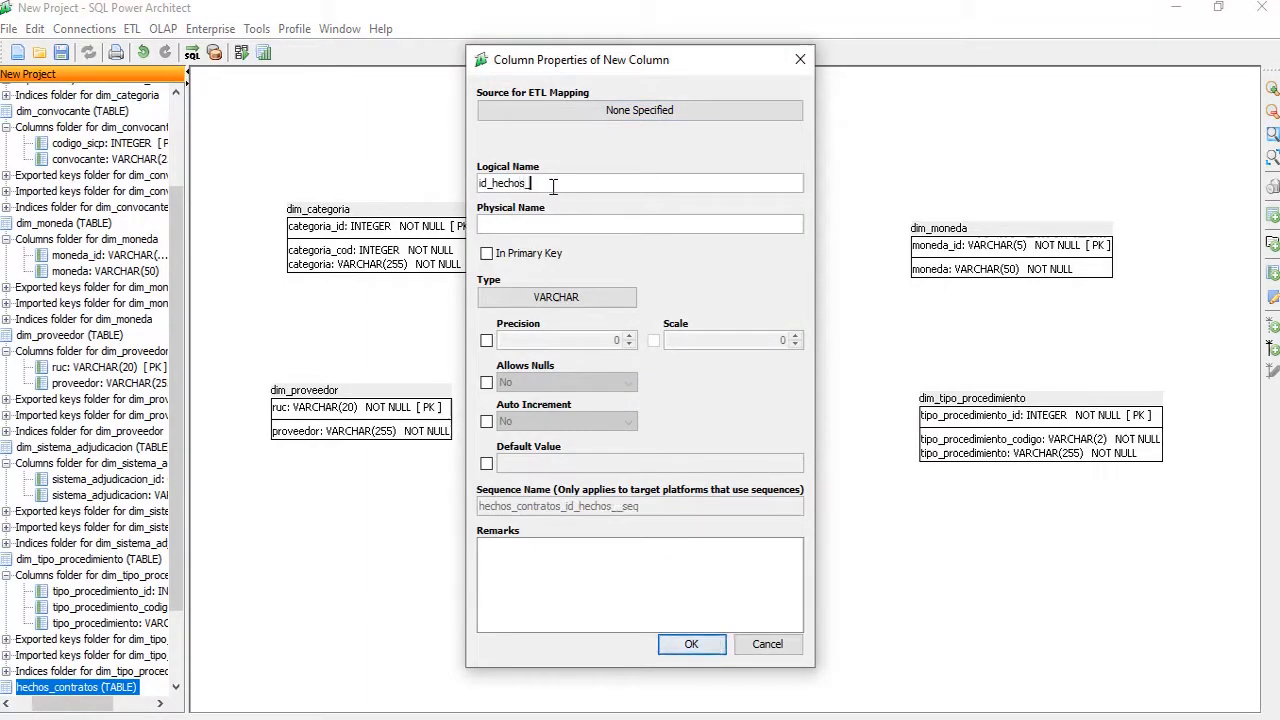
{"action": "type", "text": "ntratos"}
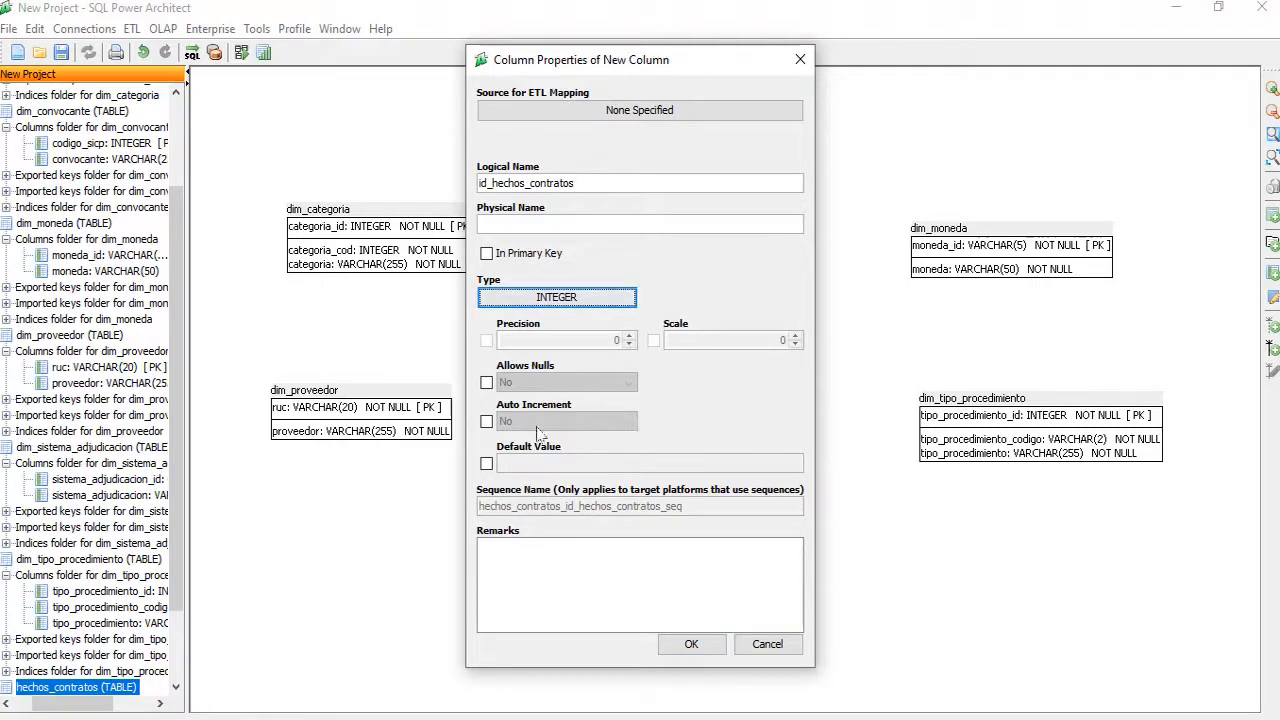
Step: Set auto increment to Yes on the id_hecho_contrato key column and confirm it
{"action": "left_click", "coordinate": [486, 423]}
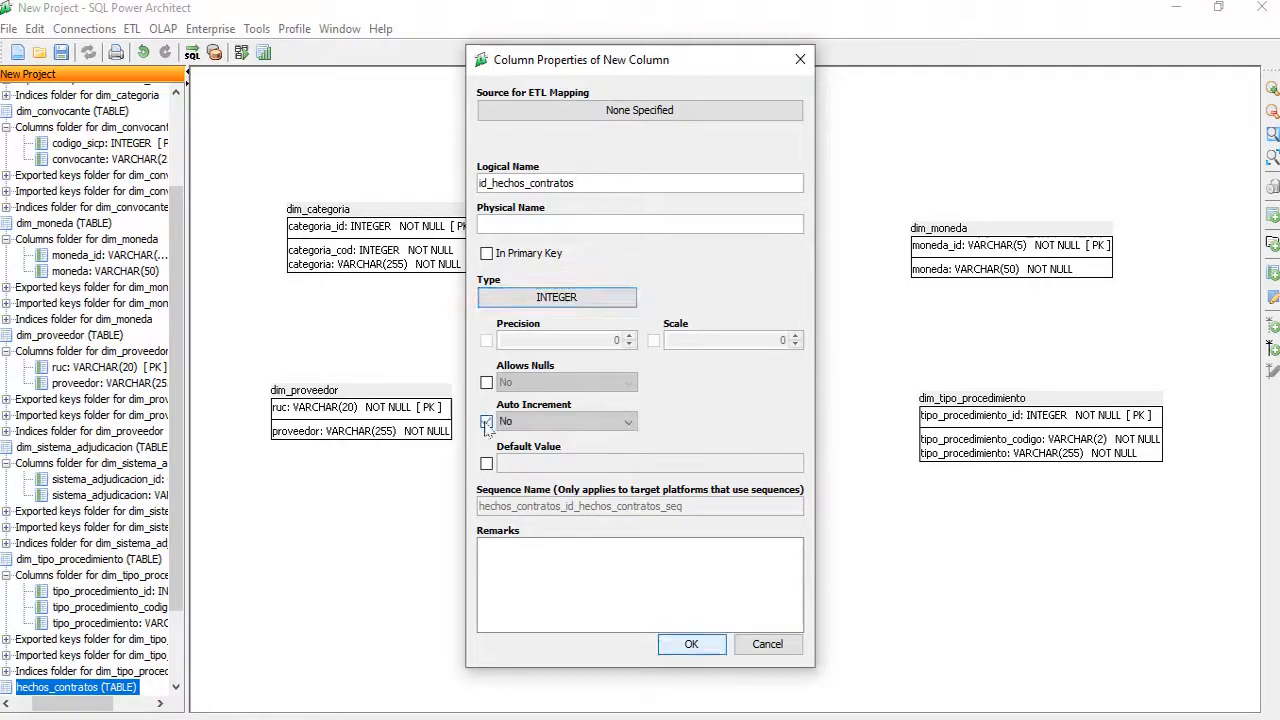
{"action": "left_click", "coordinate": [560, 421]}
{"action": "left_click", "coordinate": [525, 451]}
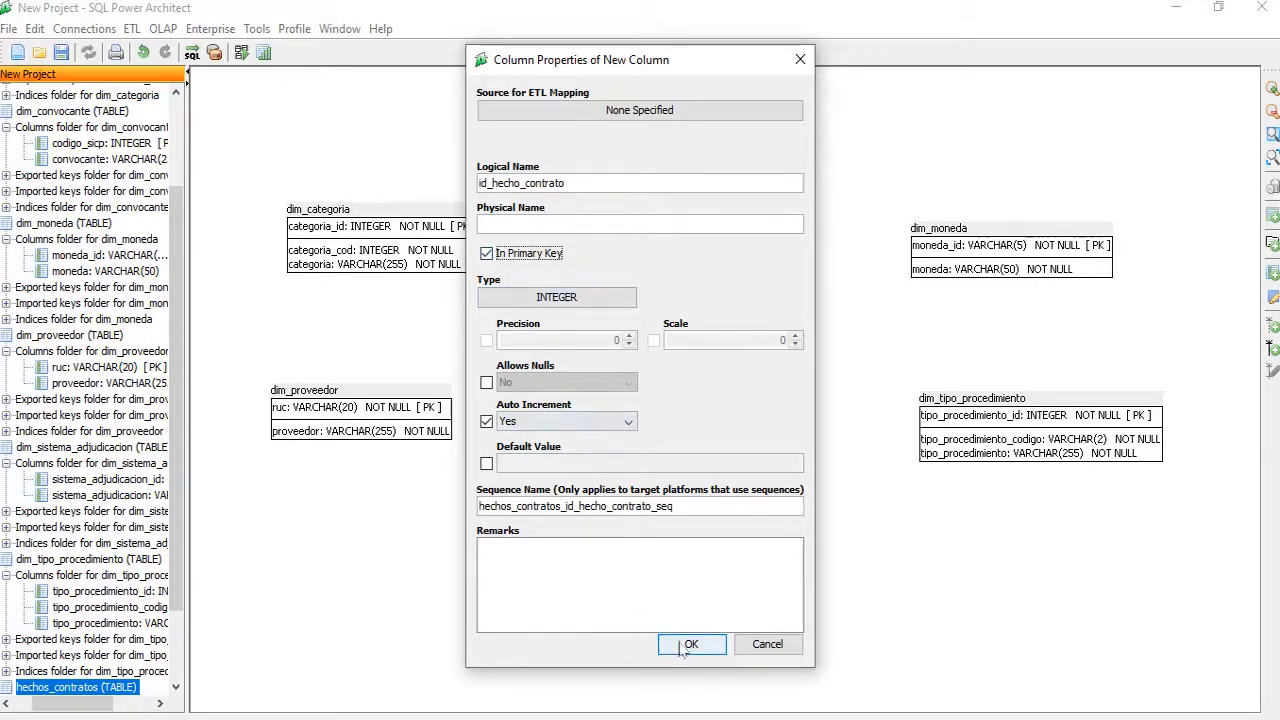
{"action": "left_click", "coordinate": [680, 644]}
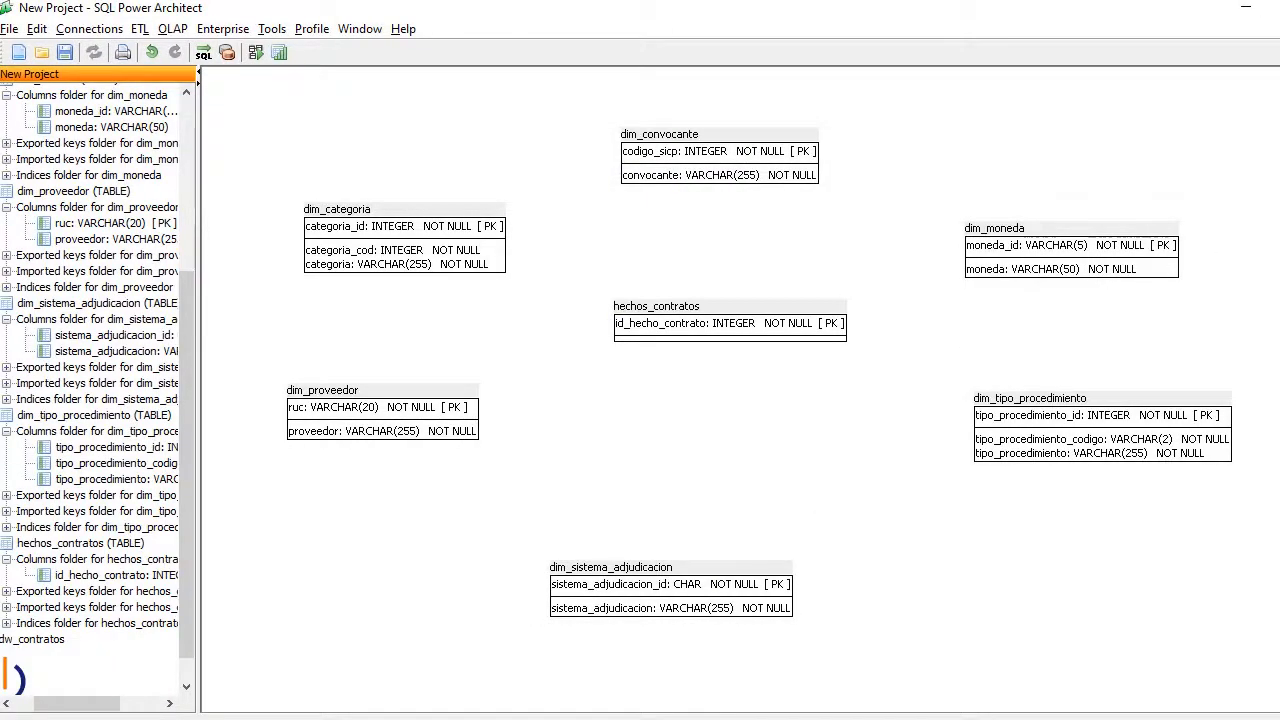
Step: Create a new table named dim_fecha on empty canvas
{"action": "left_click", "coordinate": [923, 540]}
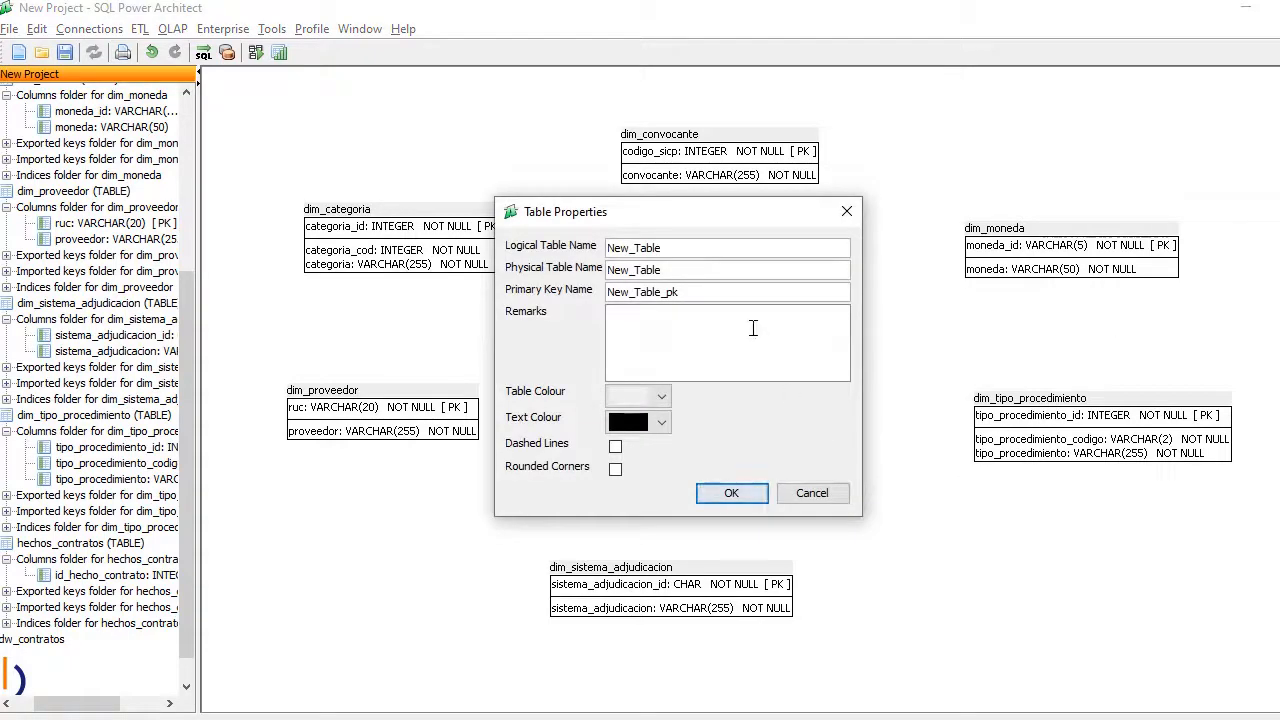
{"action": "key", "text": "BackSpace"}
{"action": "key", "text": "BackSpace"}
{"action": "type", "text": "dim_fecha"}
{"action": "left_click", "coordinate": [731, 492]}
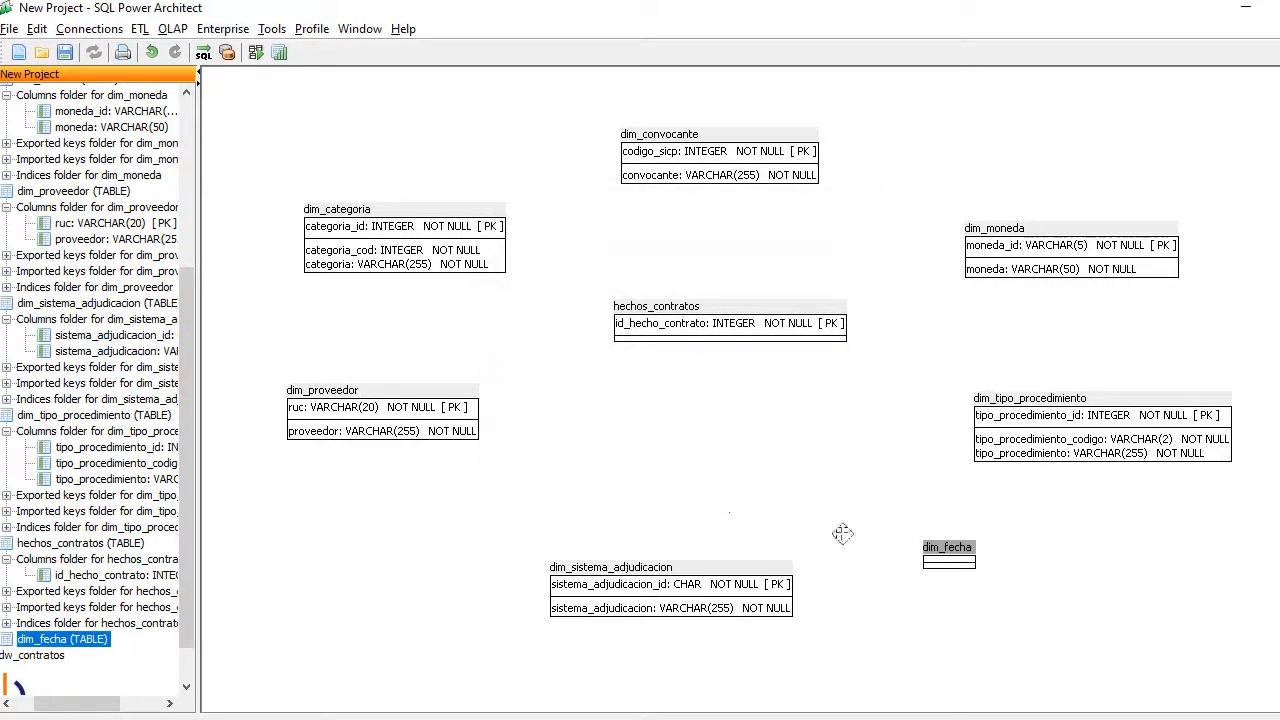
Step: Begin a new dim_fecha column, typing the name fecha
{"action": "right_click", "coordinate": [945, 557]}
{"action": "left_click", "coordinate": [1140, 566]}
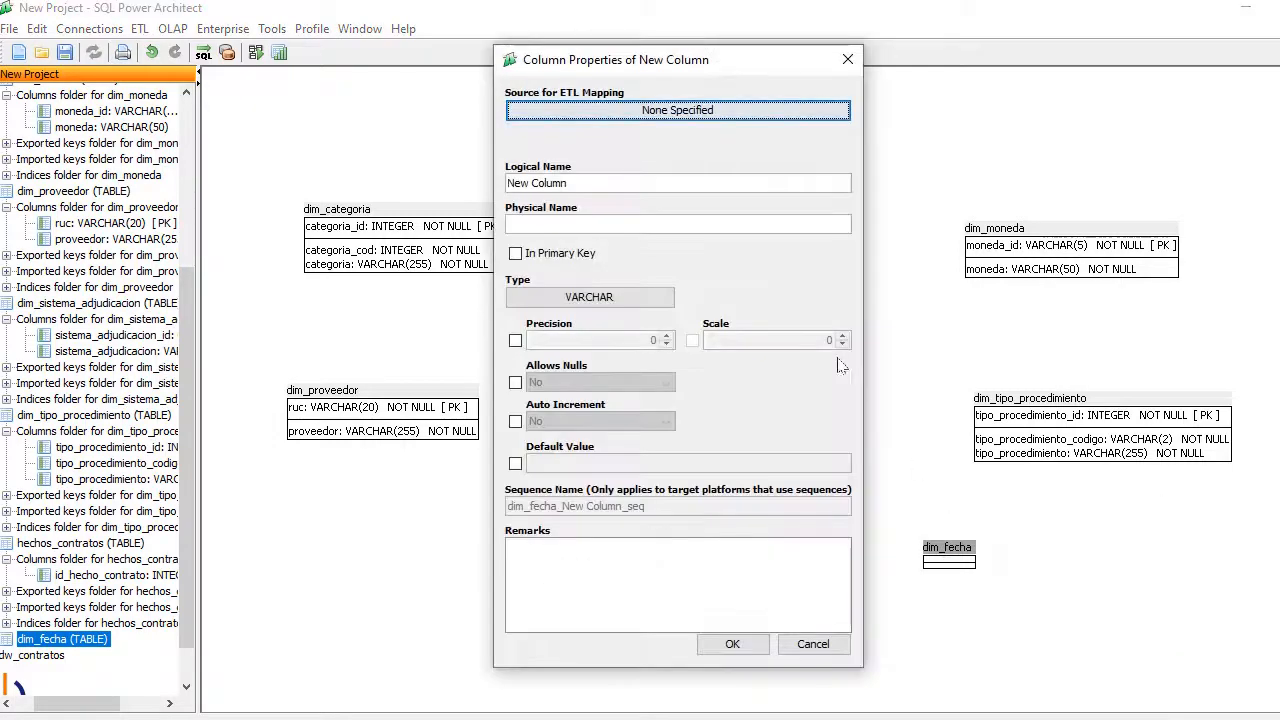
{"action": "triple_click", "coordinate": [592, 185]}
{"action": "type", "text": "fecha"}
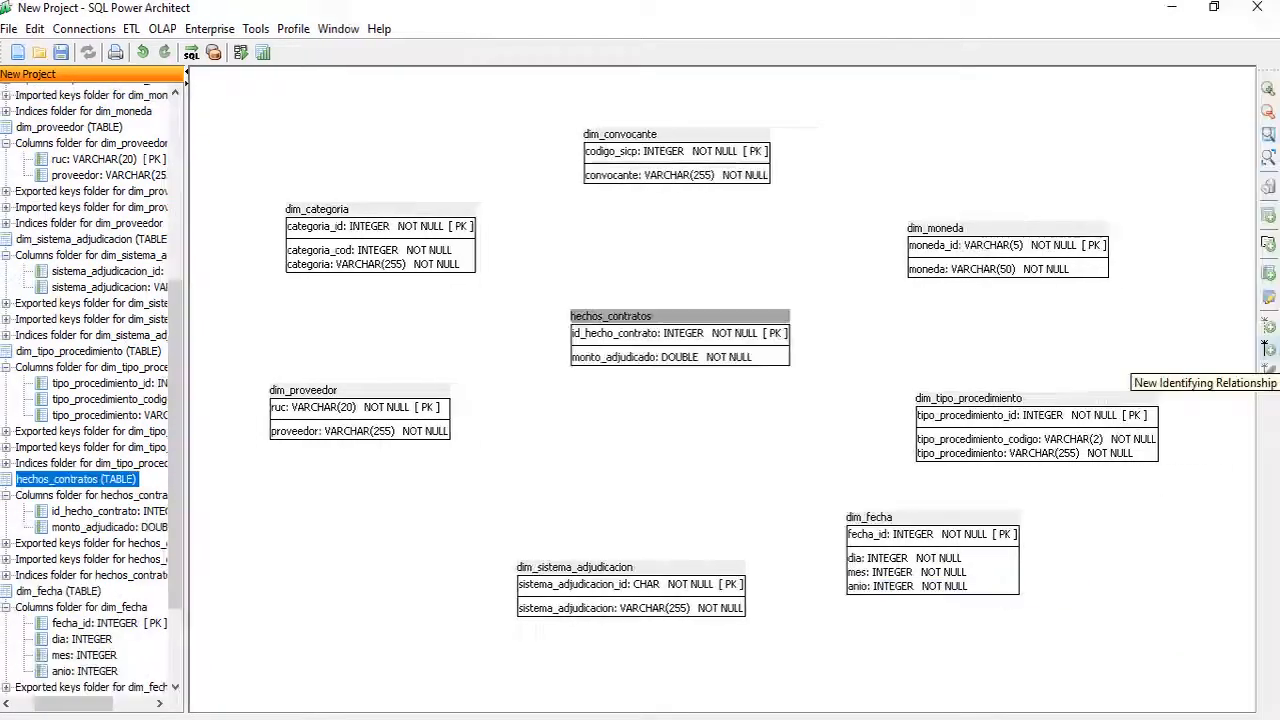
Step: Link dim_categoria, dim_convocante and dim_moneda to hechos_contratos with identifying relationships, adding moneda_id
{"action": "left_click", "coordinate": [381, 220]}
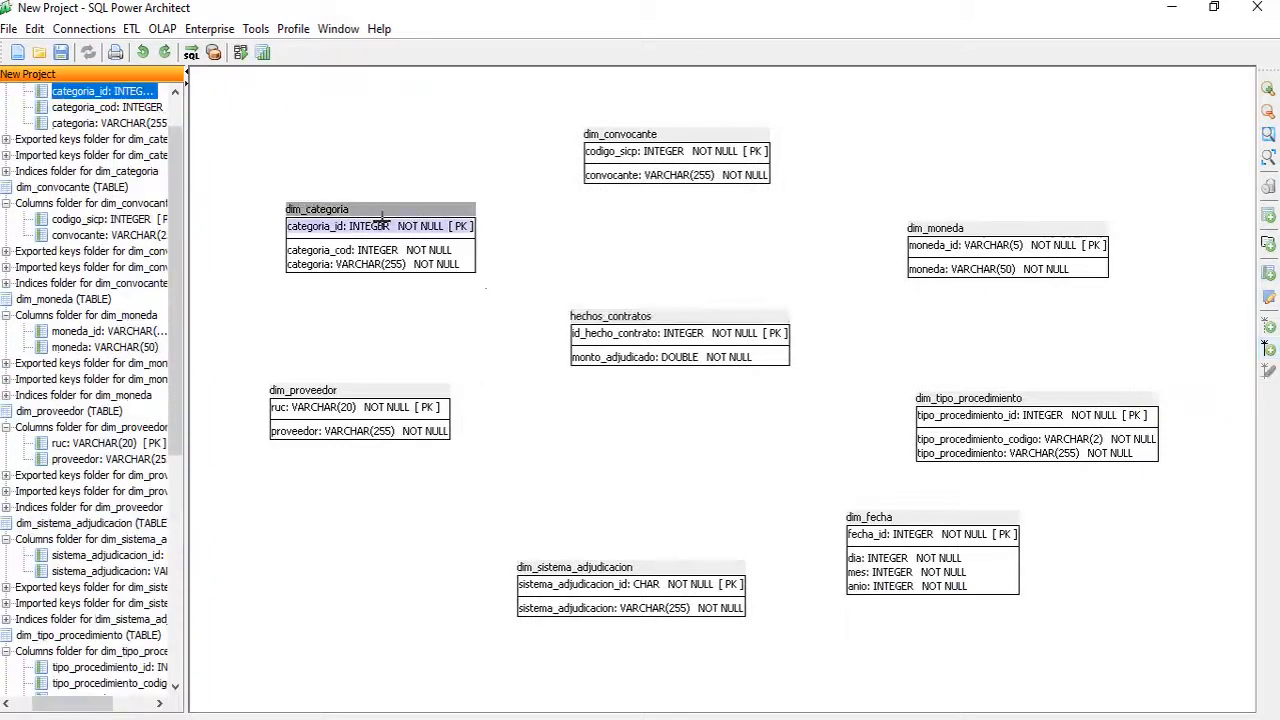
{"action": "left_click", "coordinate": [586, 336]}
{"action": "left_click", "coordinate": [1265, 350]}
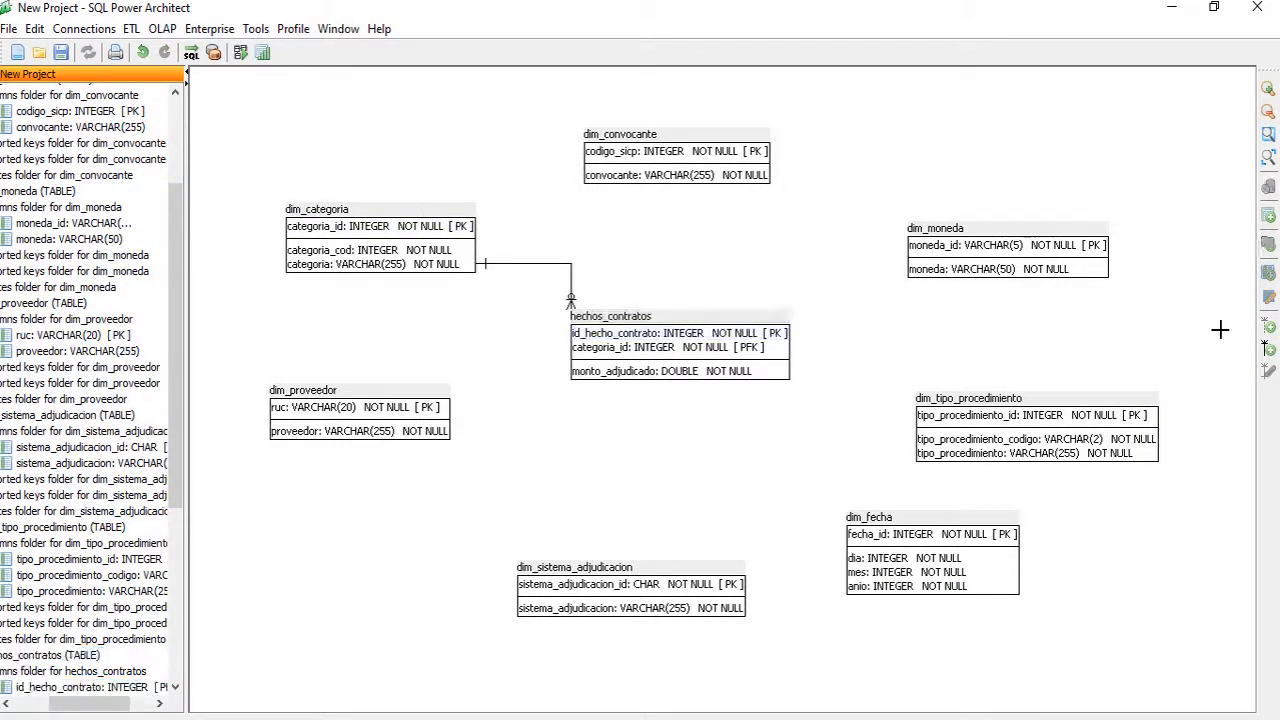
{"action": "left_click", "coordinate": [646, 151]}
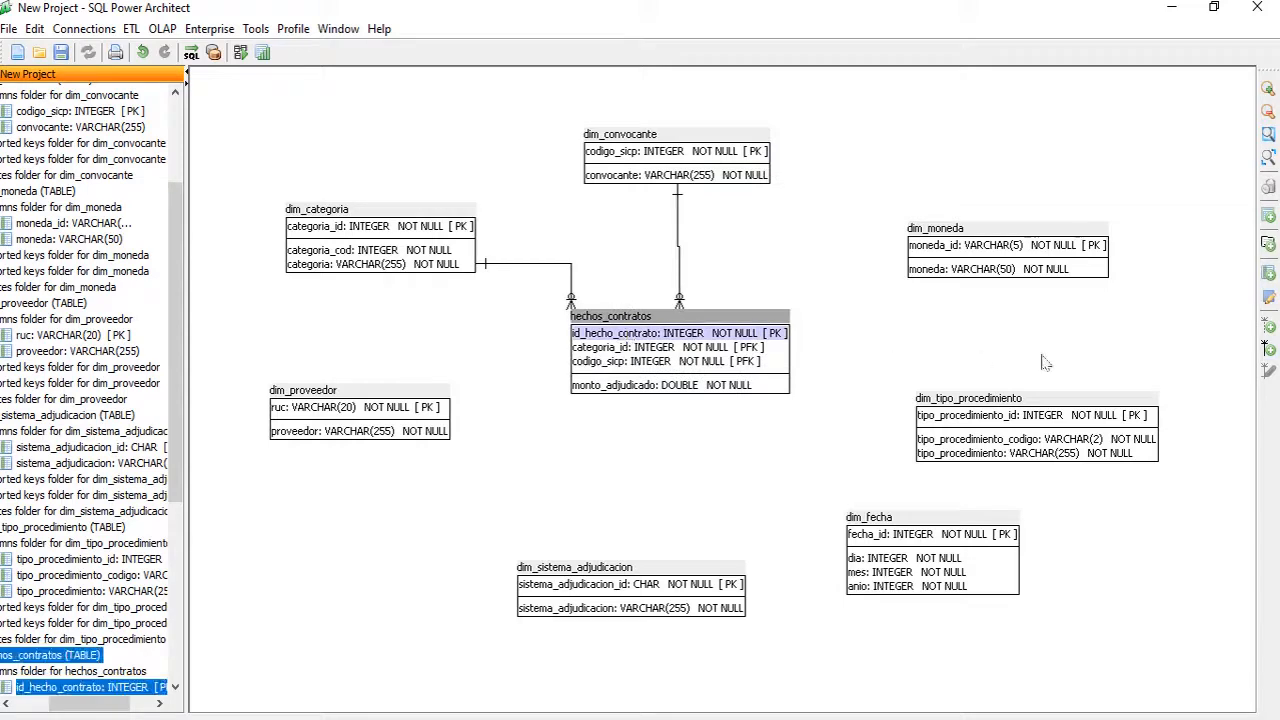
{"action": "left_click", "coordinate": [1266, 349]}
{"action": "left_click", "coordinate": [963, 243]}
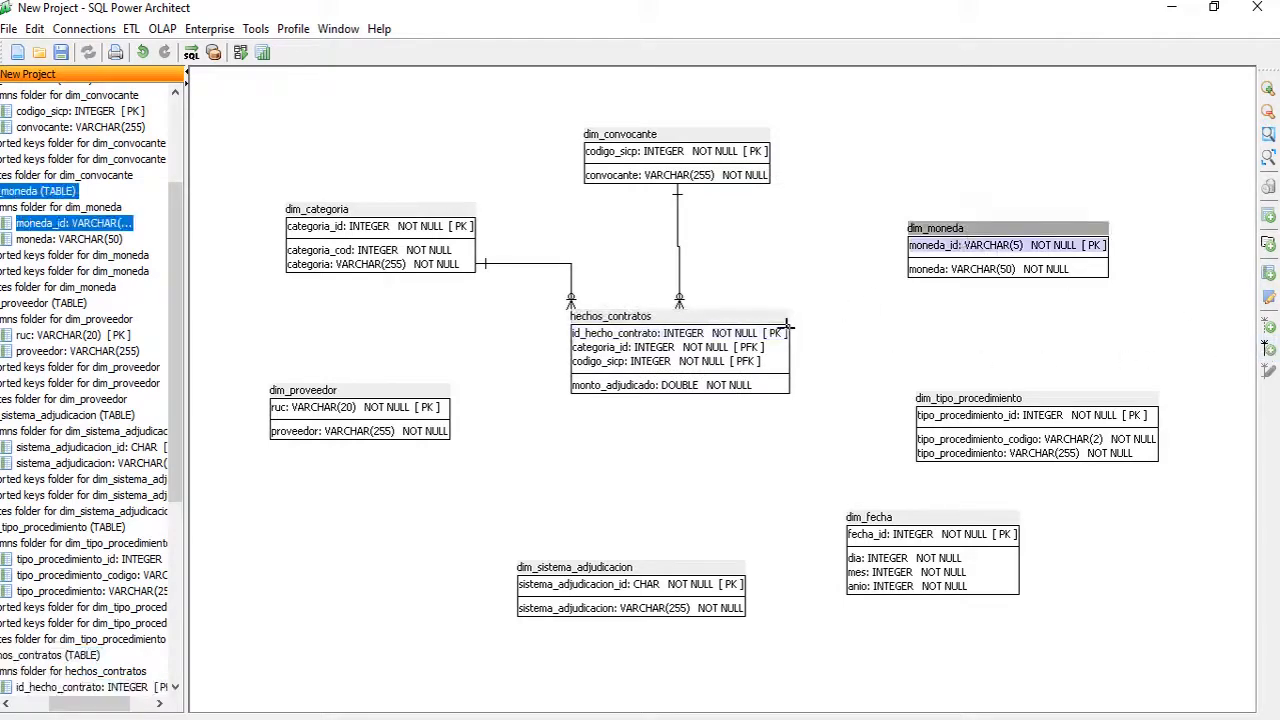
{"action": "left_click", "coordinate": [740, 362]}
Step: Link dim_tipo_procedimiento and dim_fecha to hechos_contratos, adding tipo_procedimiento_id and fecha_id
{"action": "left_click", "coordinate": [1266, 349]}
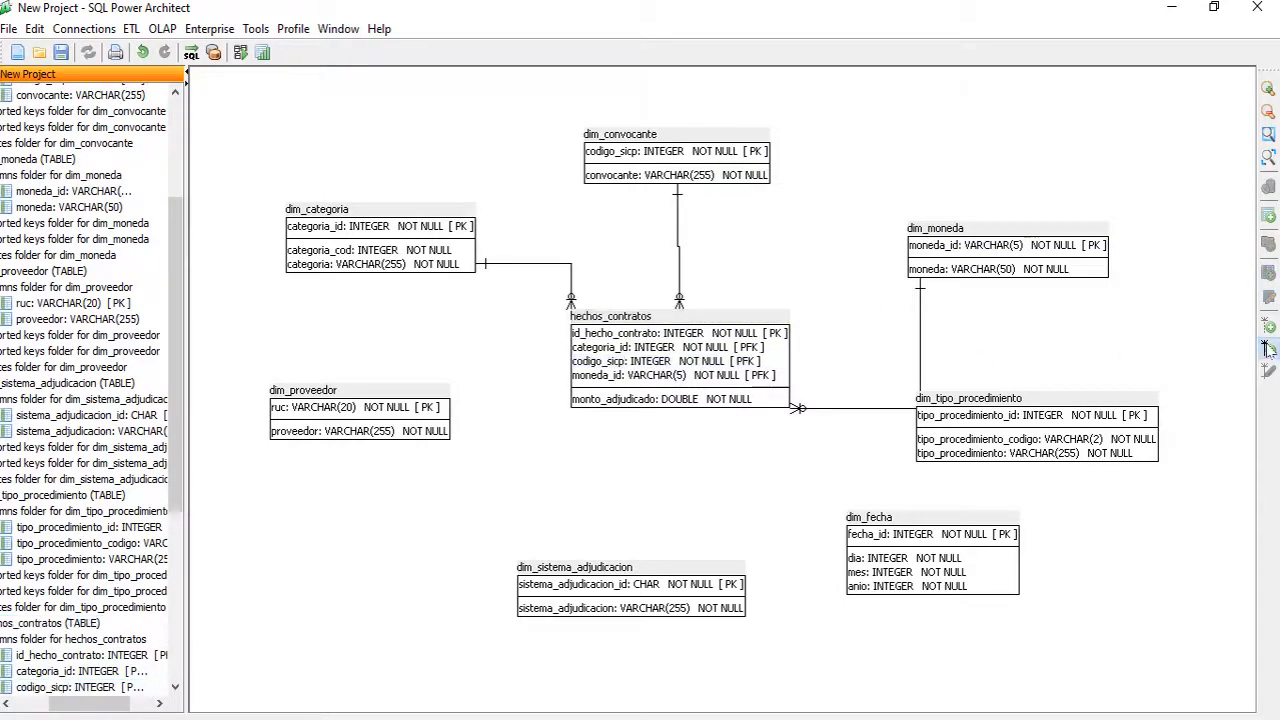
{"action": "left_click", "coordinate": [992, 424]}
{"action": "left_click", "coordinate": [740, 379]}
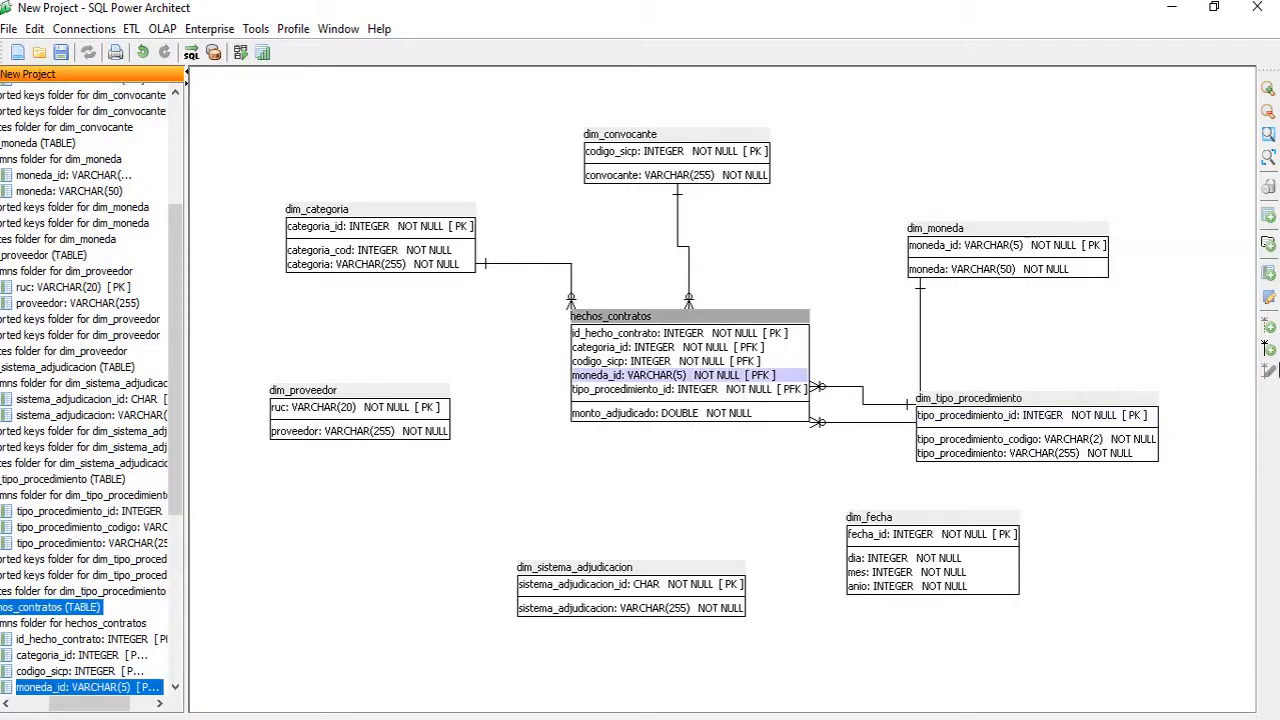
{"action": "left_click", "coordinate": [1272, 348]}
{"action": "left_click", "coordinate": [876, 534]}
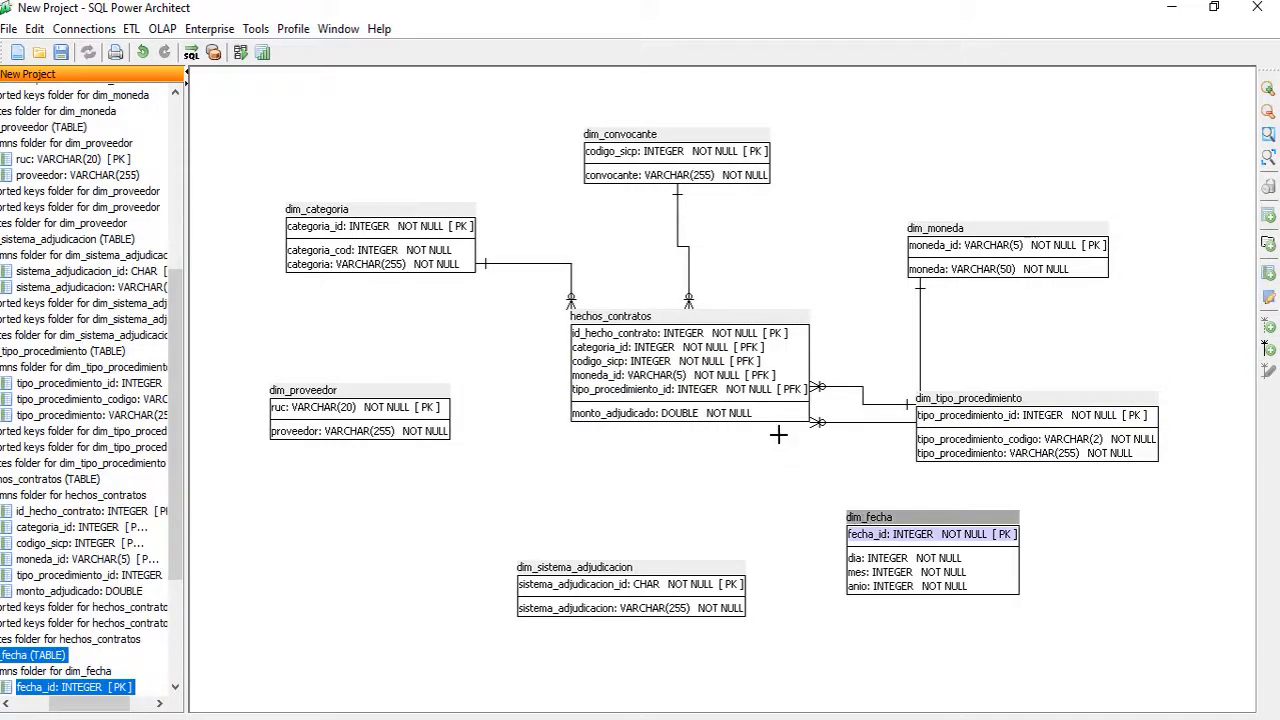
{"action": "left_click", "coordinate": [720, 389]}
Step: Link dim_sistema_adjudicacion and dim_proveedor (ruc) to hechos_contratos, then rearrange the dimension tables
{"action": "left_click", "coordinate": [1270, 348]}
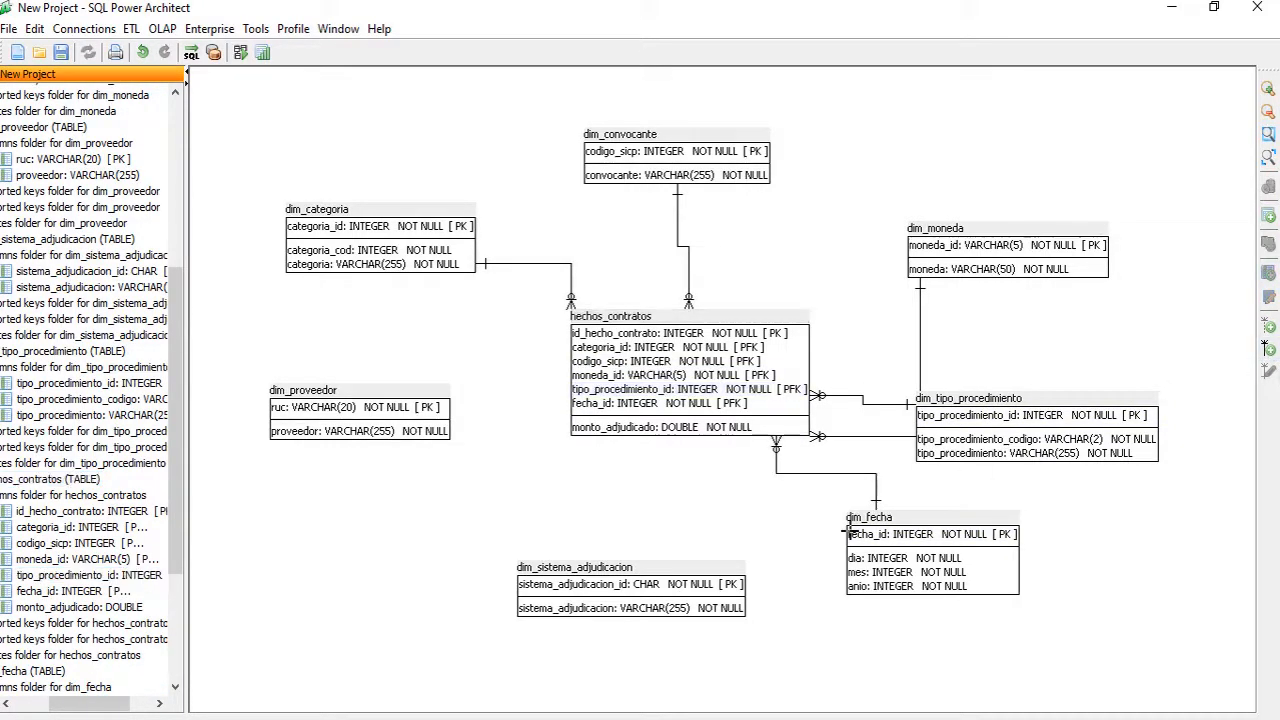
{"action": "left_click", "coordinate": [683, 575]}
{"action": "left_click", "coordinate": [653, 392]}
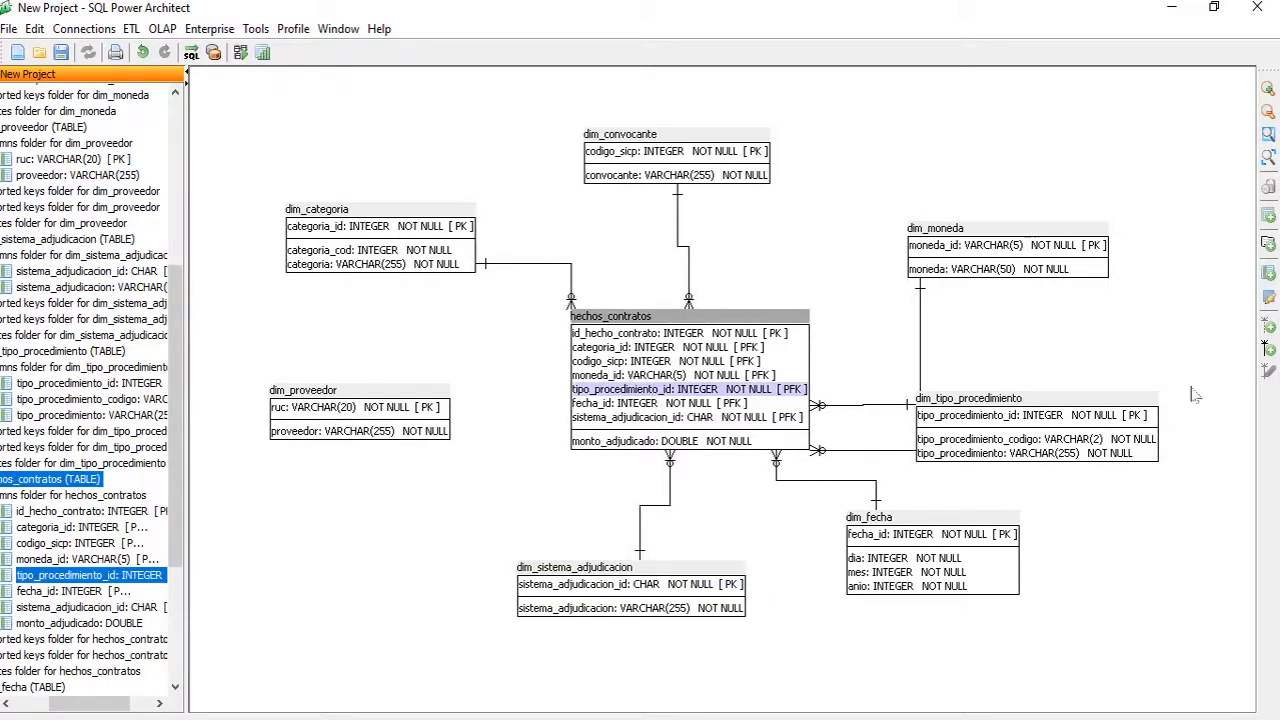
{"action": "left_click", "coordinate": [1268, 347]}
{"action": "left_click", "coordinate": [380, 402]}
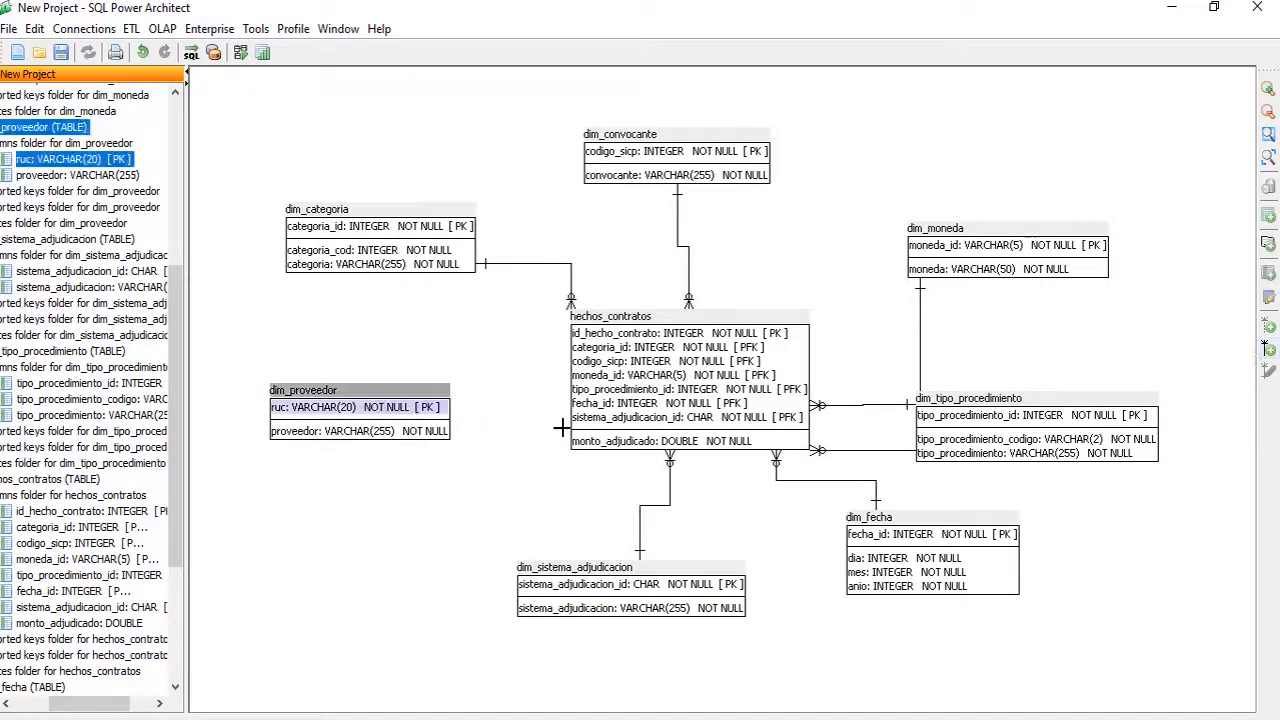
{"action": "left_click", "coordinate": [637, 437]}
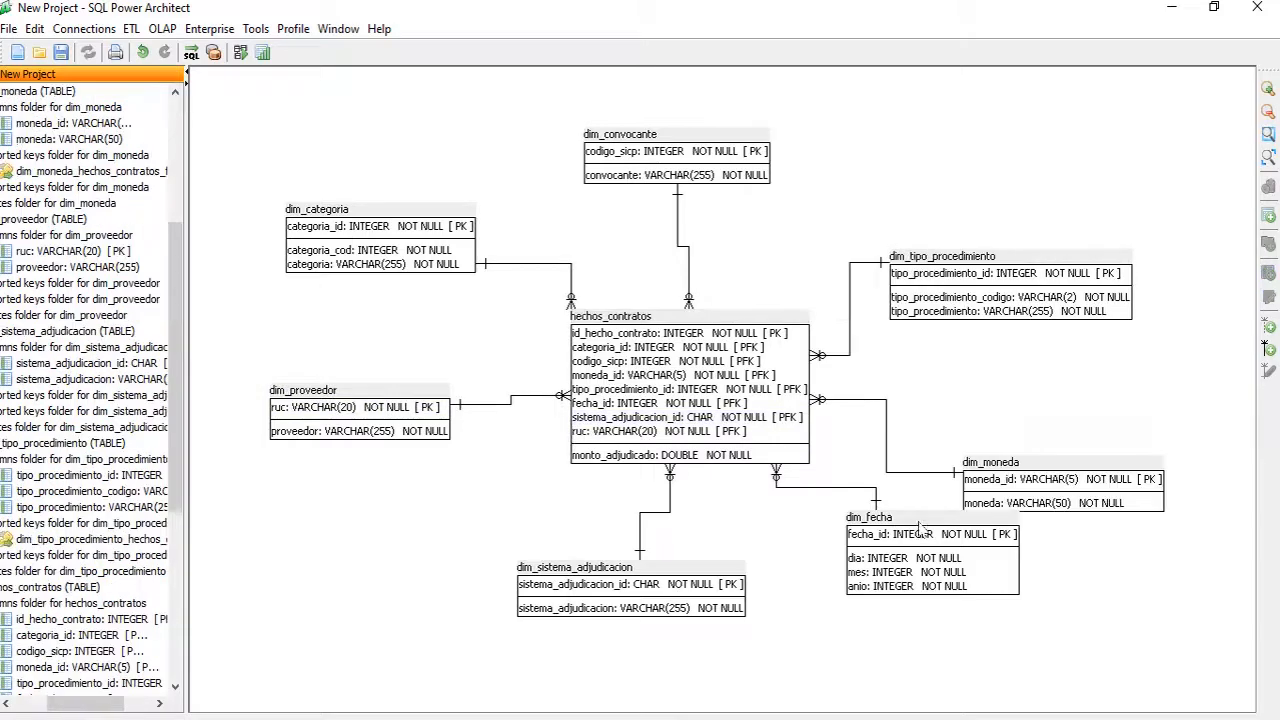
{"action": "left_click_drag", "start_coordinate": [916, 516], "coordinate": [896, 542]}
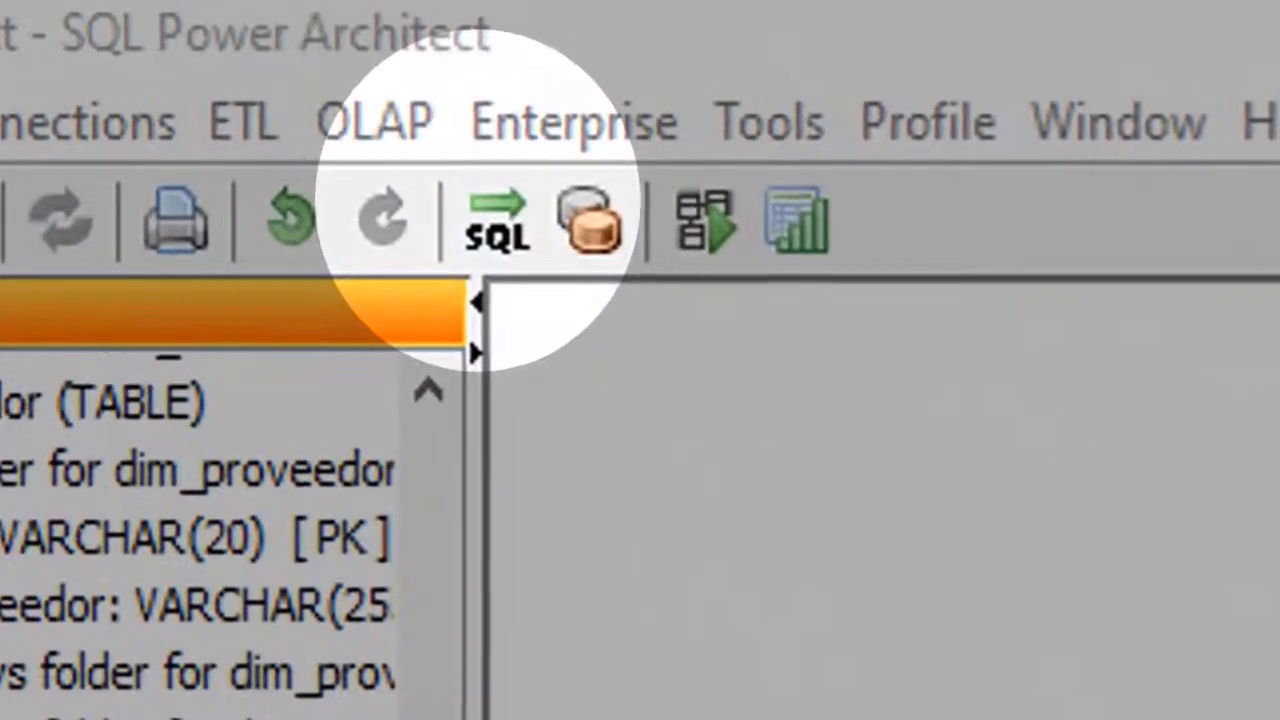
Step: Forward-engineer the model into the dw_contratos database and execute the generated script successfully
{"action": "left_click", "coordinate": [497, 220]}
{"action": "left_click", "coordinate": [929, 449]}
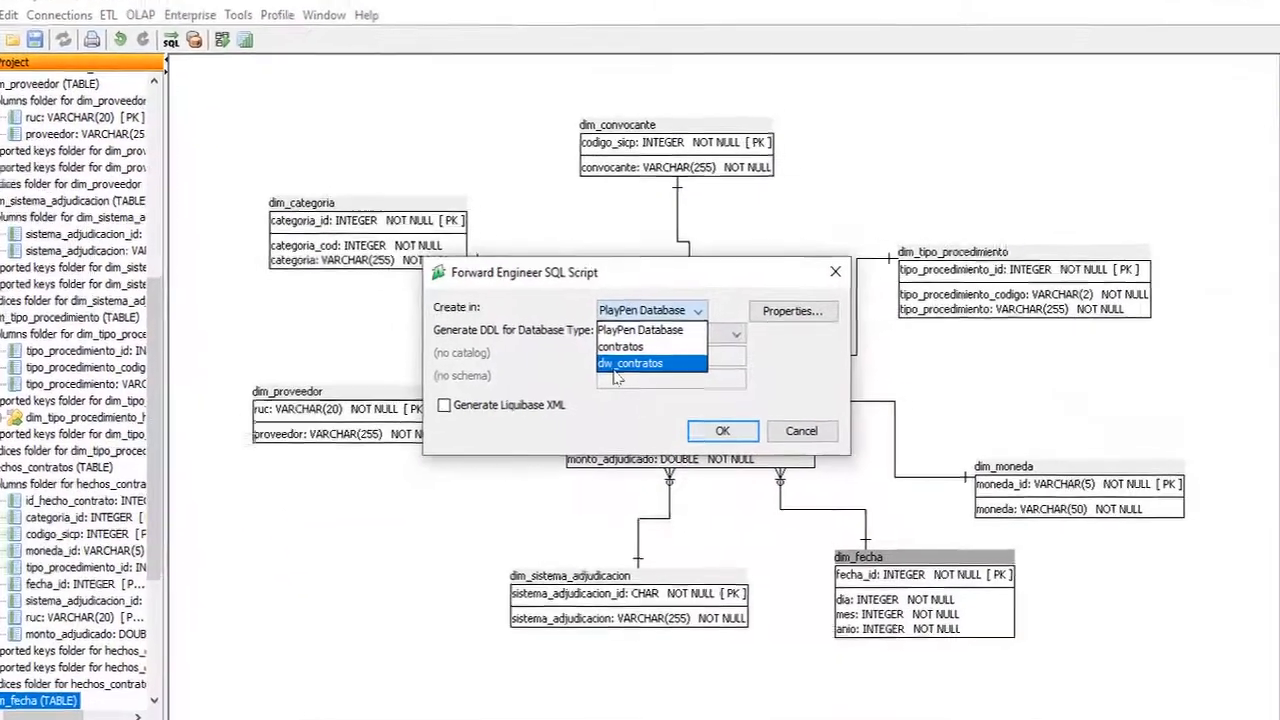
{"action": "left_click", "coordinate": [615, 366]}
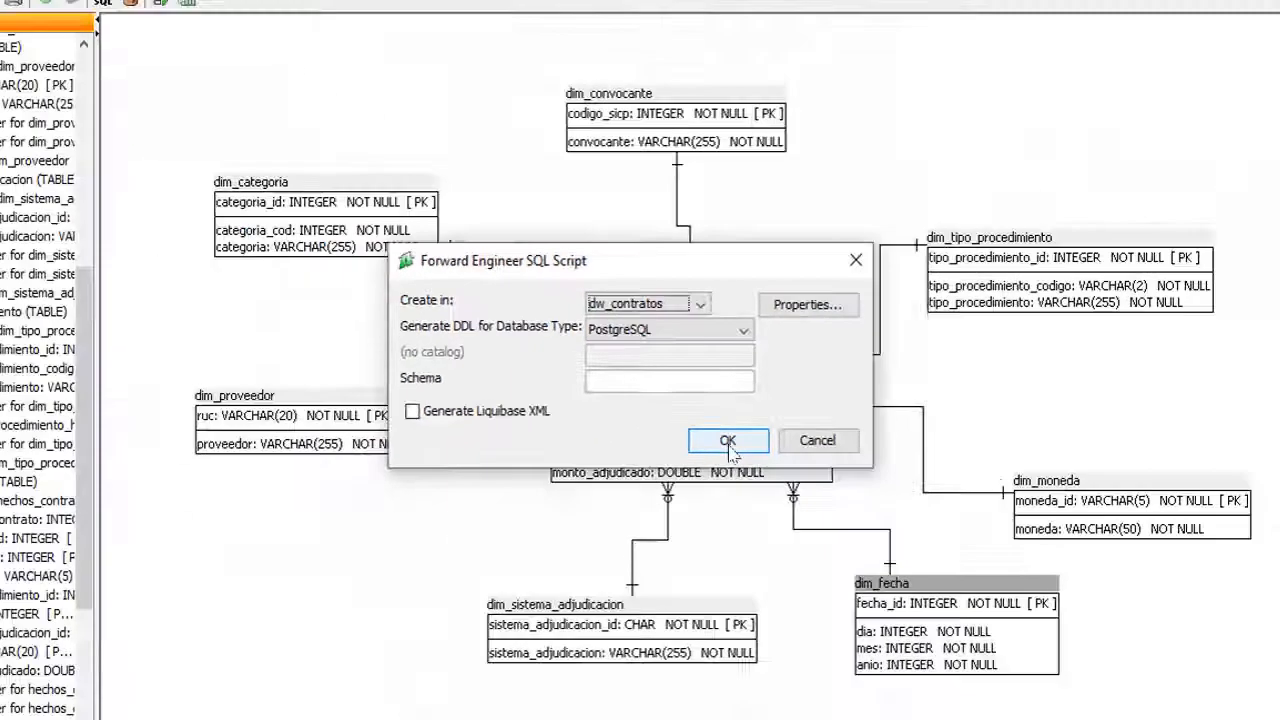
{"action": "left_click", "coordinate": [762, 498]}
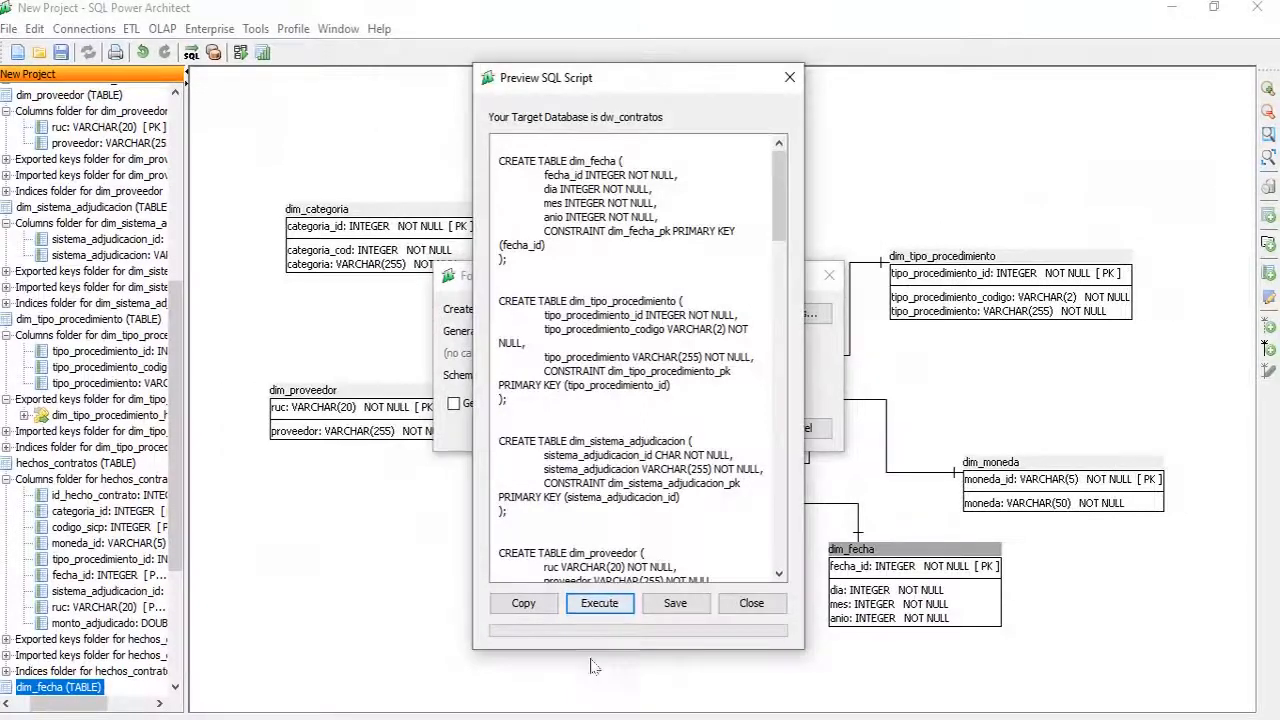
{"action": "left_click", "coordinate": [603, 606]}
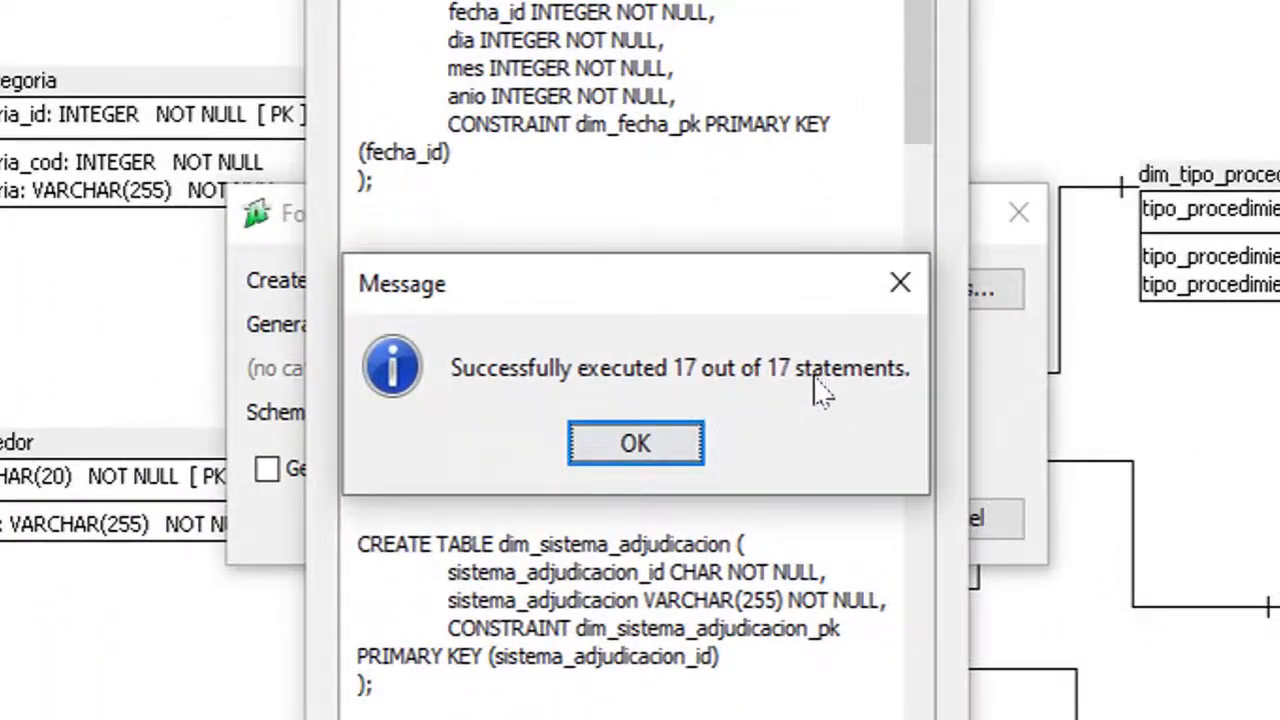
{"action": "left_click", "coordinate": [670, 445]}
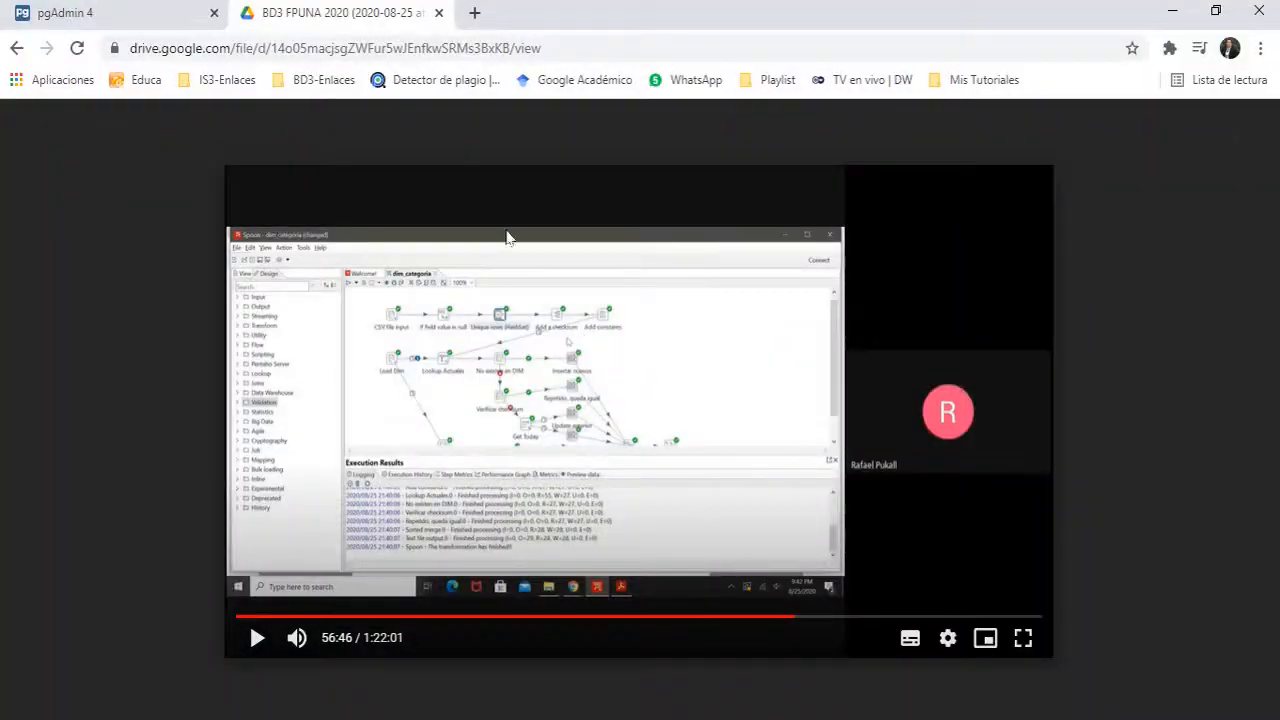
Step: In pgAdmin 4, expand dw_contratos > Schemas > public > Tables to see the eight generated tables
{"action": "left_click", "coordinate": [137, 26]}
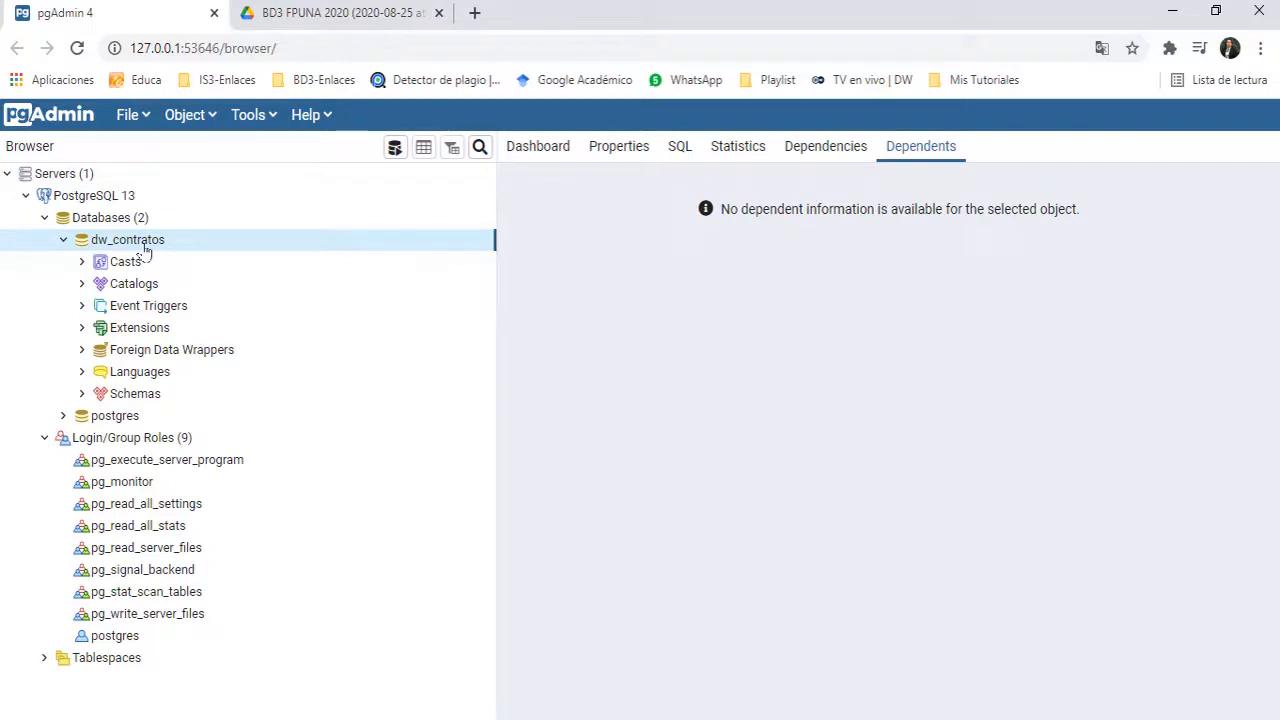
{"action": "left_click", "coordinate": [83, 394]}
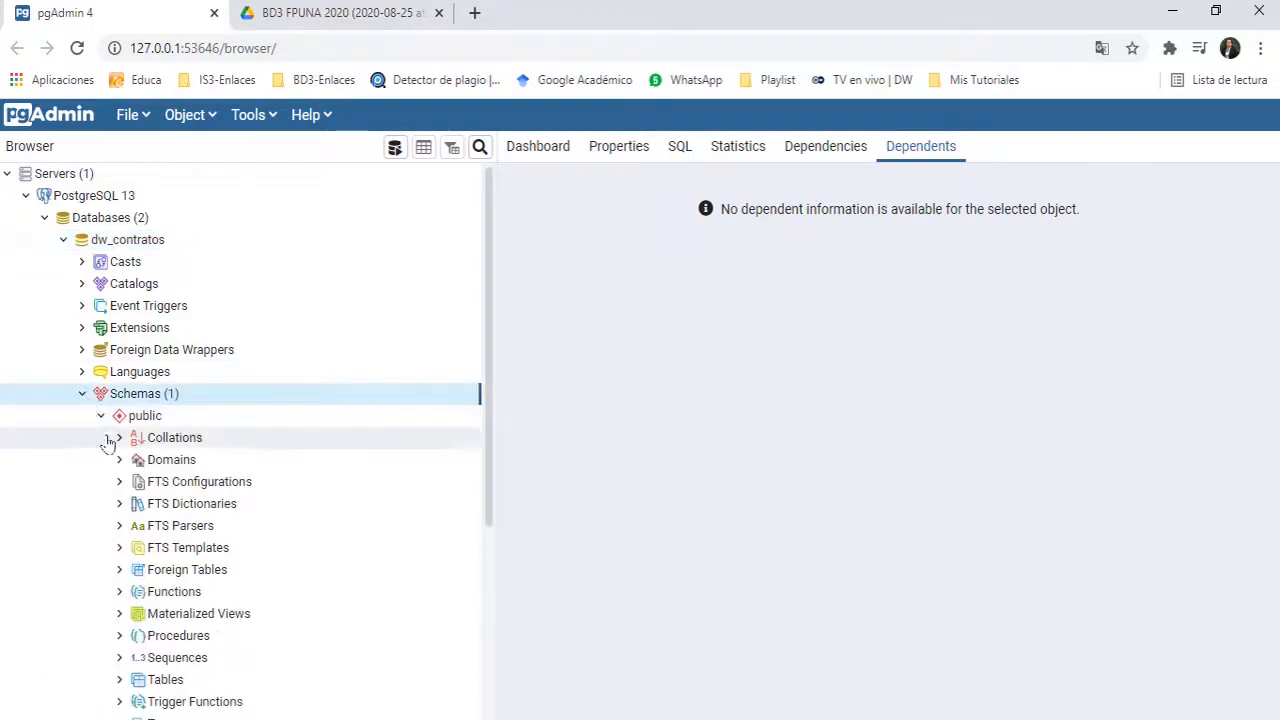
{"action": "scroll", "coordinate": [115, 580], "scroll_direction": "down", "scroll_amount": 2}
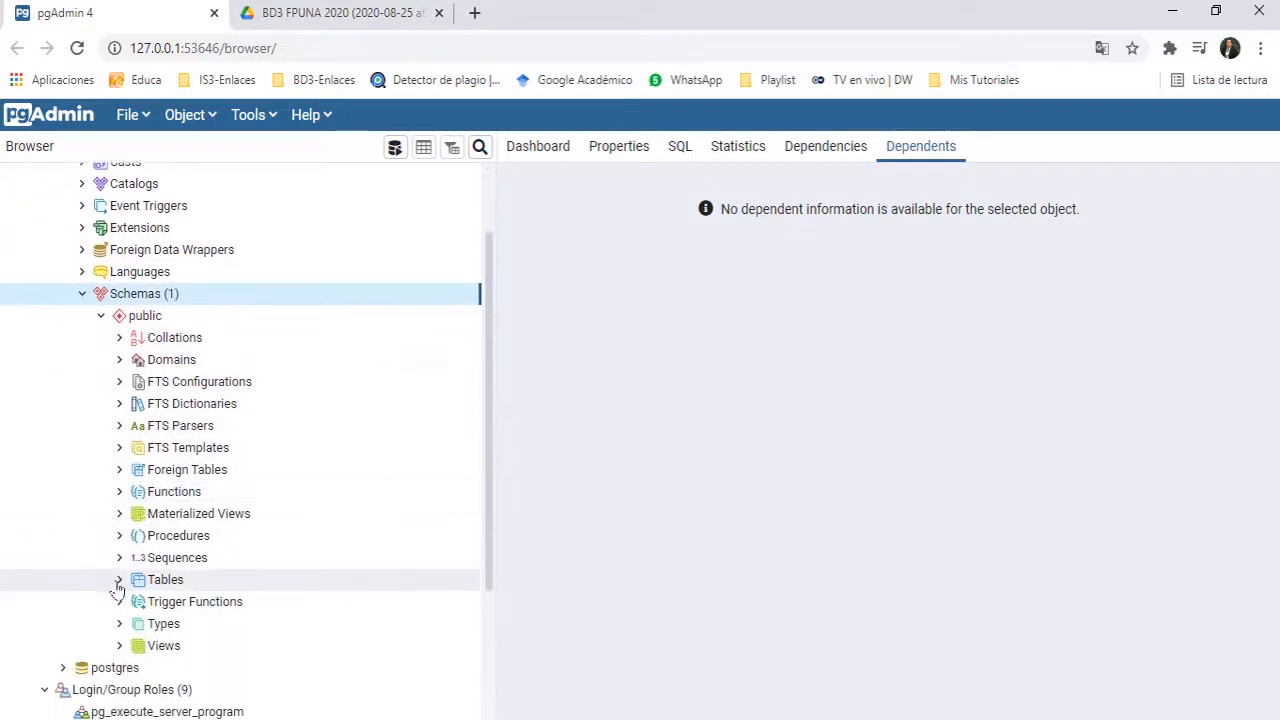
{"action": "left_click", "coordinate": [119, 580]}
{"action": "scroll", "coordinate": [312, 520], "scroll_direction": "down", "scroll_amount": 4}
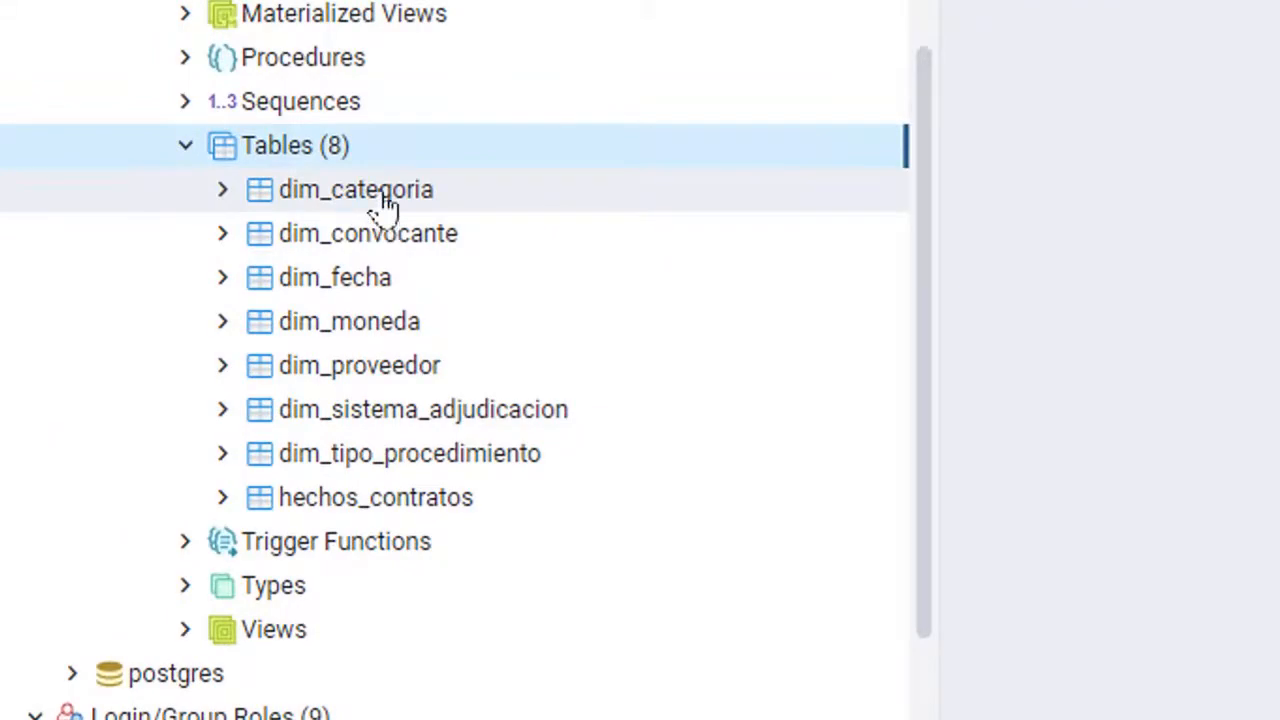
Step: View all rows of dim_categoria, confirming the table is empty
{"action": "right_click", "coordinate": [388, 207]}
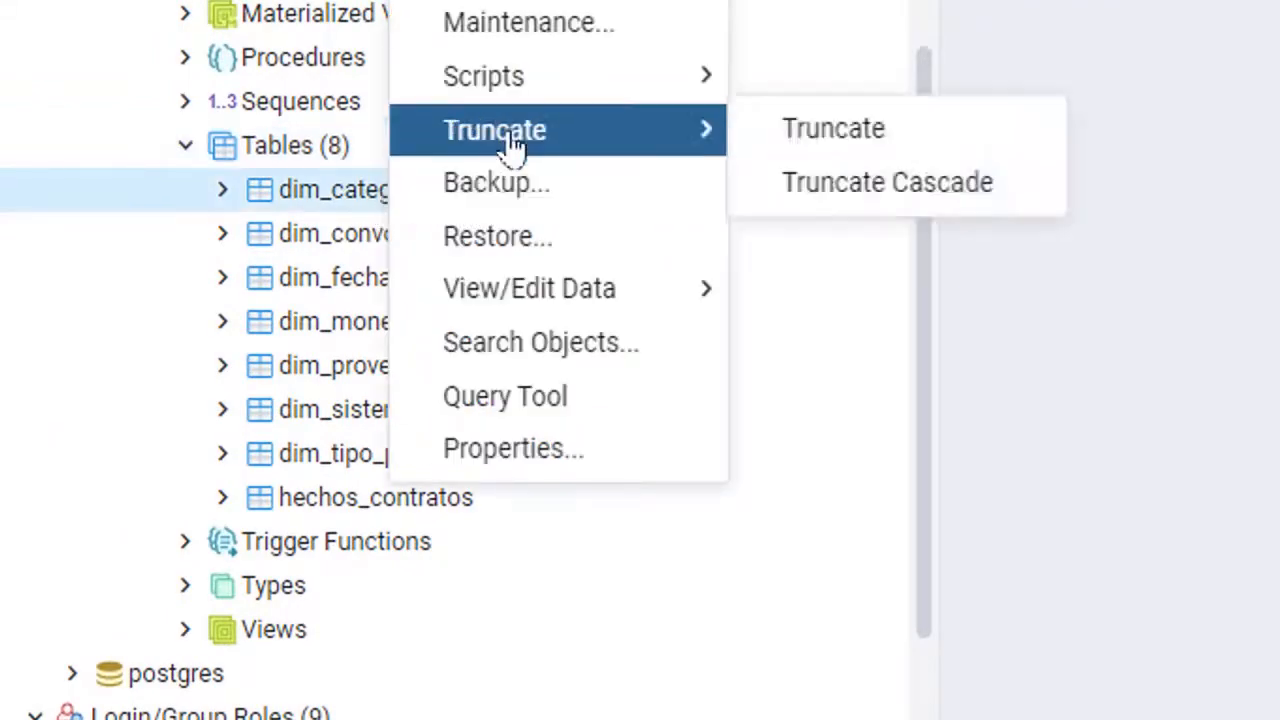
{"action": "mouse_move", "coordinate": [548, 305]}
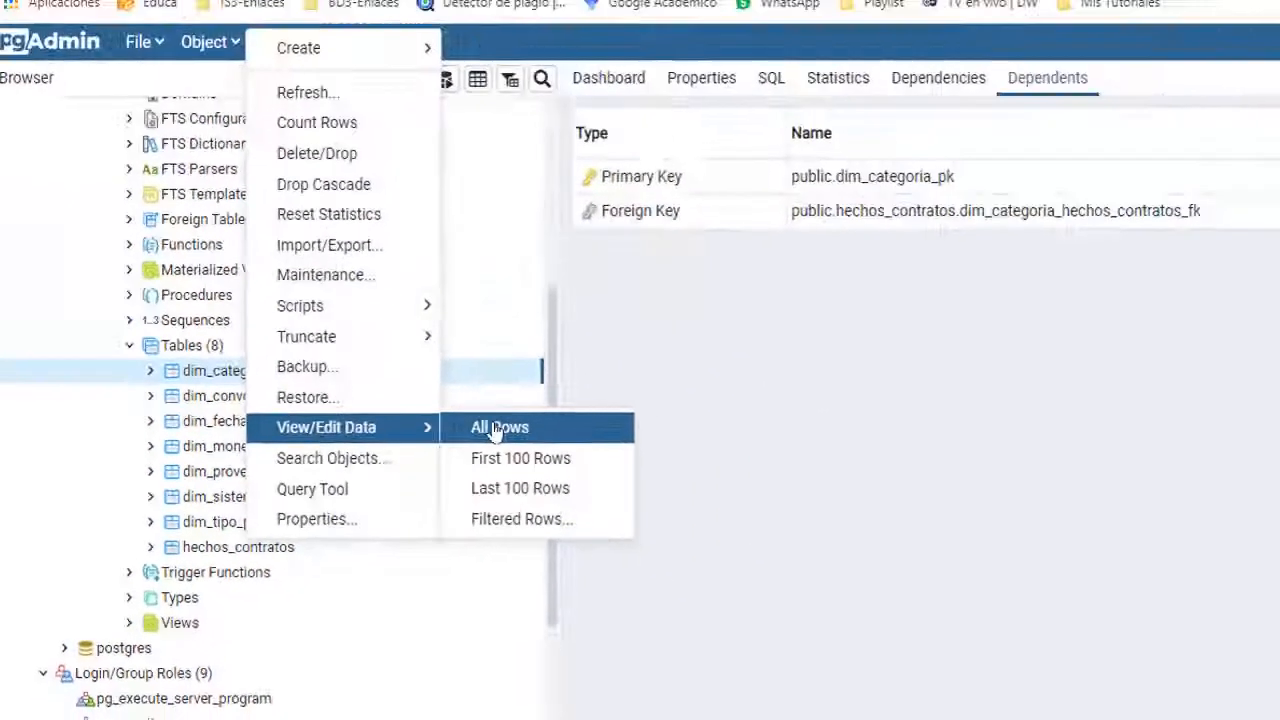
{"action": "left_click", "coordinate": [832, 288]}
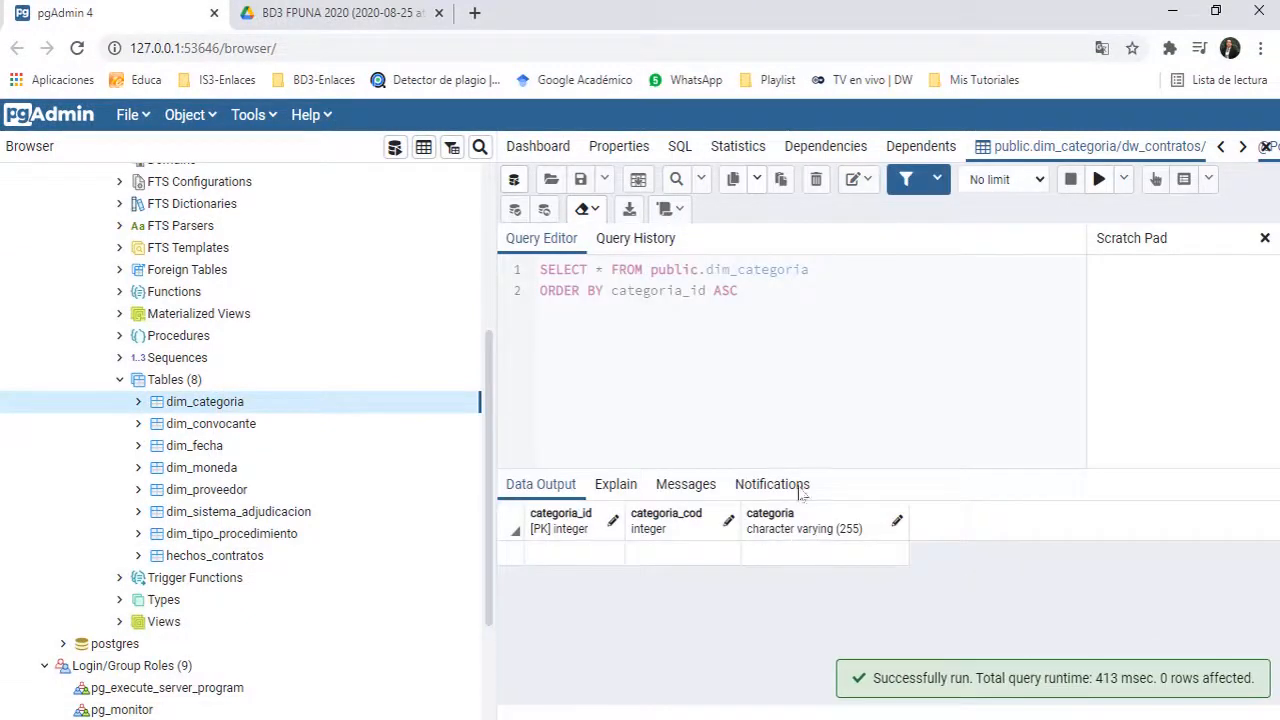
Step: Open the all-rows data view for hechos_contratos
{"action": "right_click", "coordinate": [247, 560]}
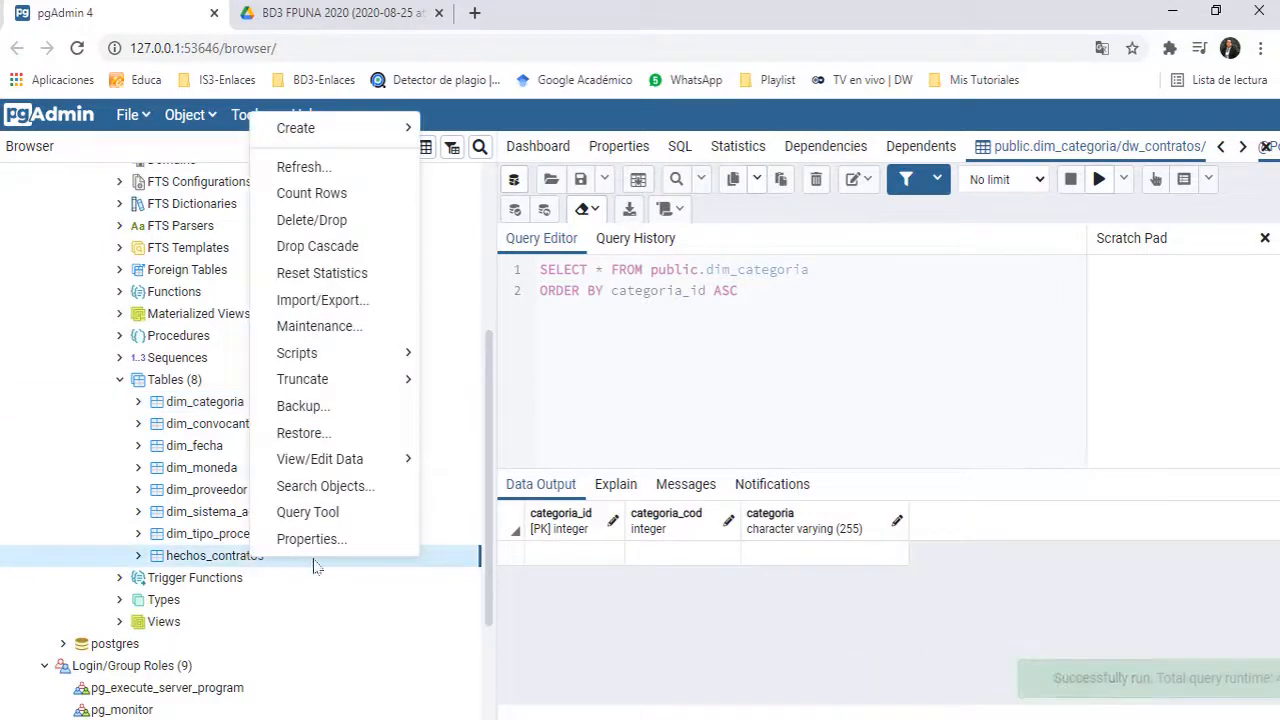
{"action": "mouse_move", "coordinate": [355, 463]}
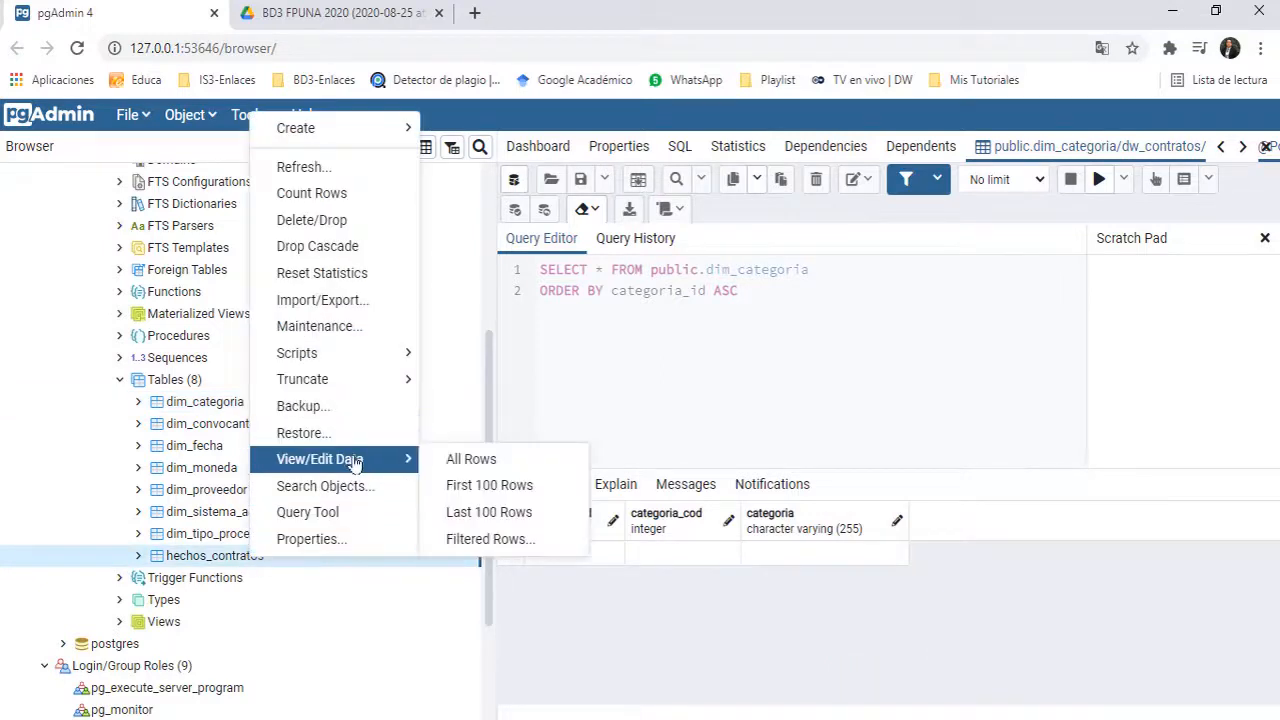
{"action": "left_click", "coordinate": [472, 460]}
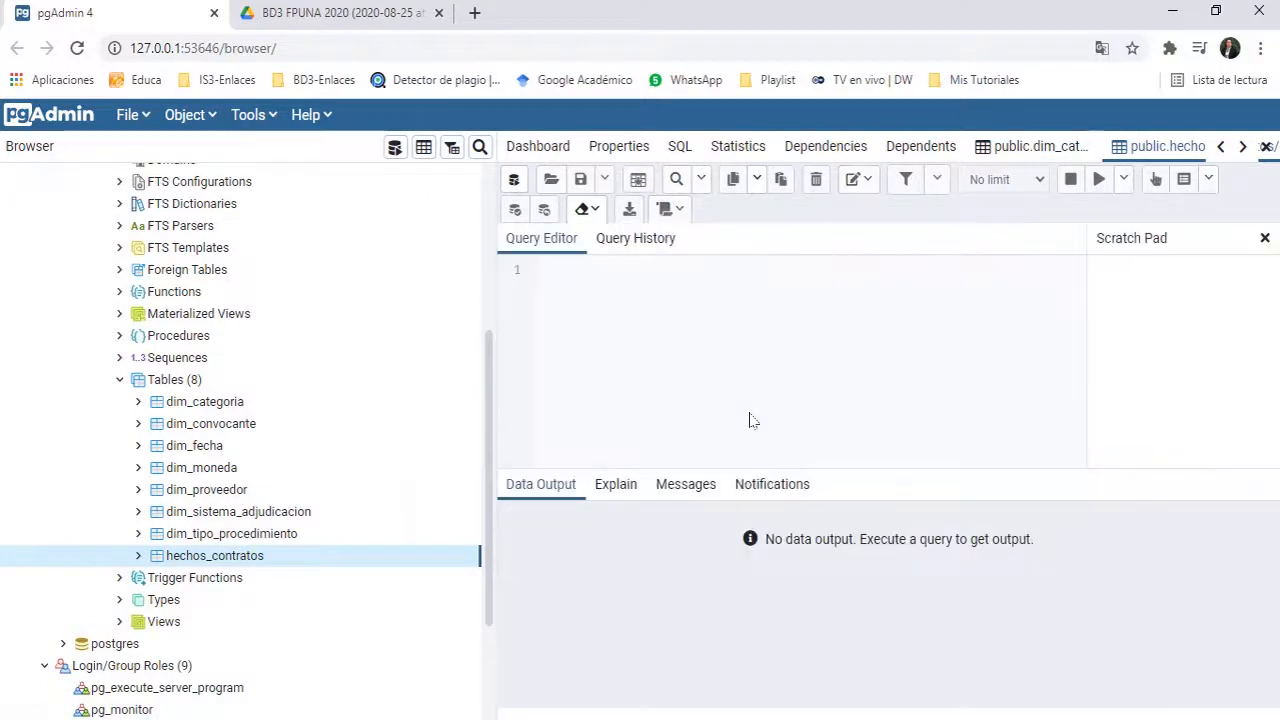